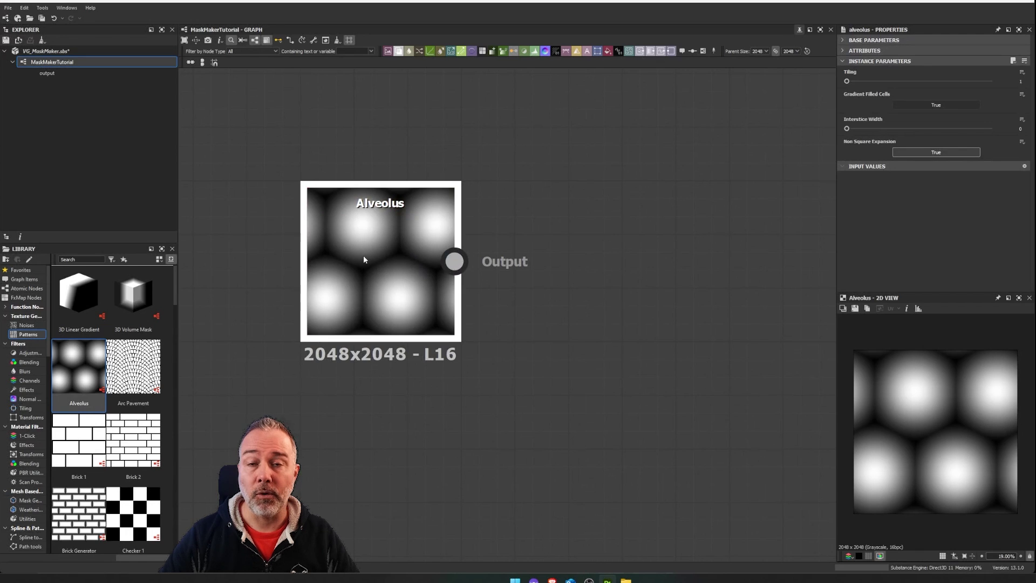
# Add a Fractal Sum 4 noise node from the library's Noises category below the Alveolus node.
pyautogui.scroll(-4, 472, 154)
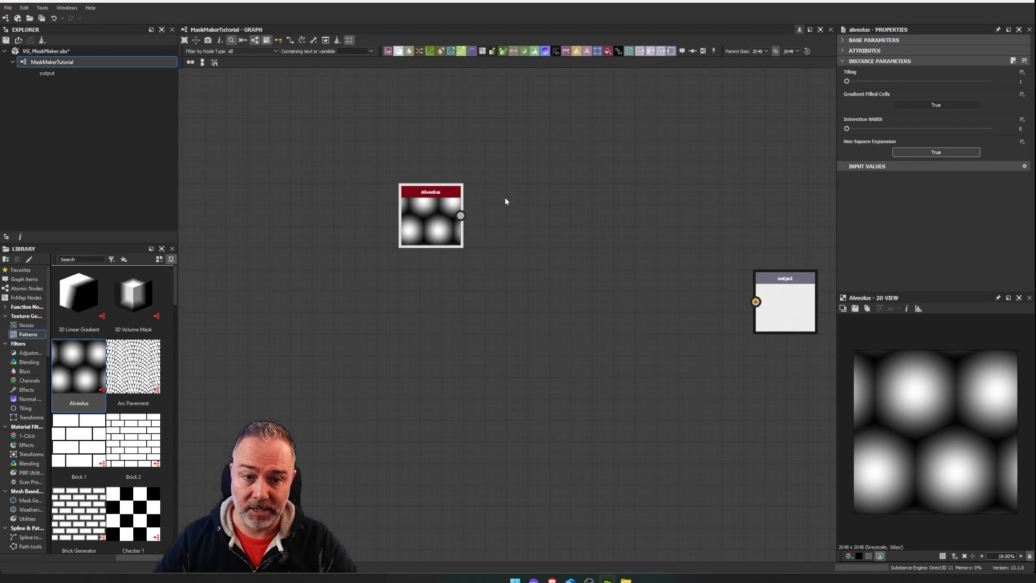
pyautogui.moveTo(504, 196); pyautogui.dragTo(436, 195, button='middle')
pyautogui.moveTo(317, 332); pyautogui.dragTo(327, 328, button='middle')
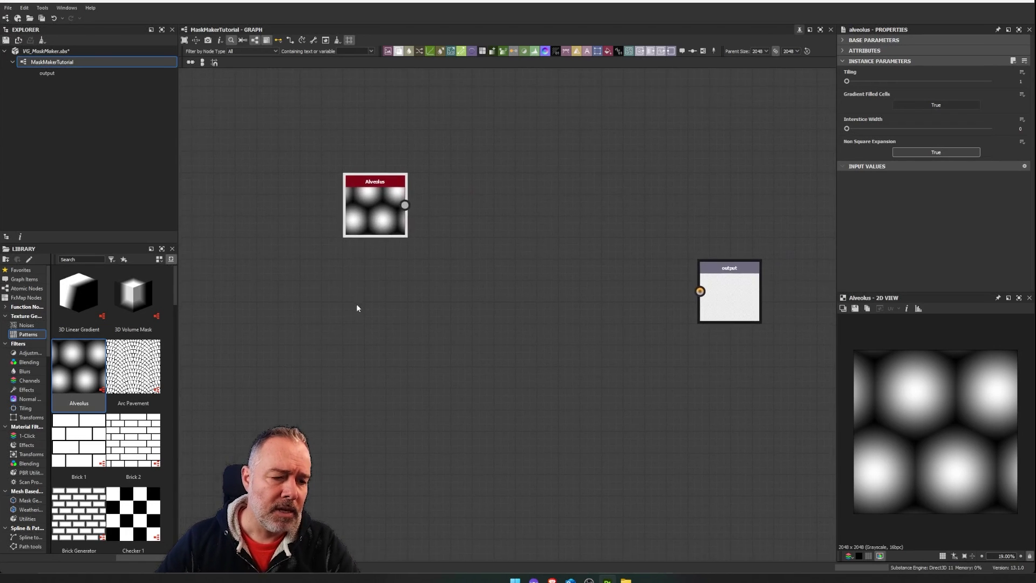
pyautogui.click(377, 321)
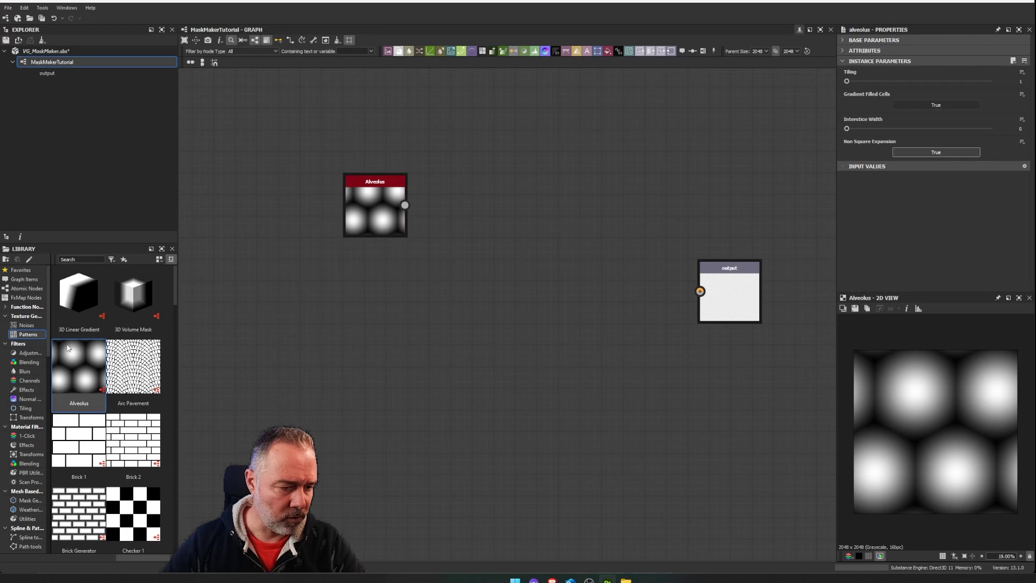
pyautogui.click(26, 325)
pyautogui.scroll(-5, 81, 353)
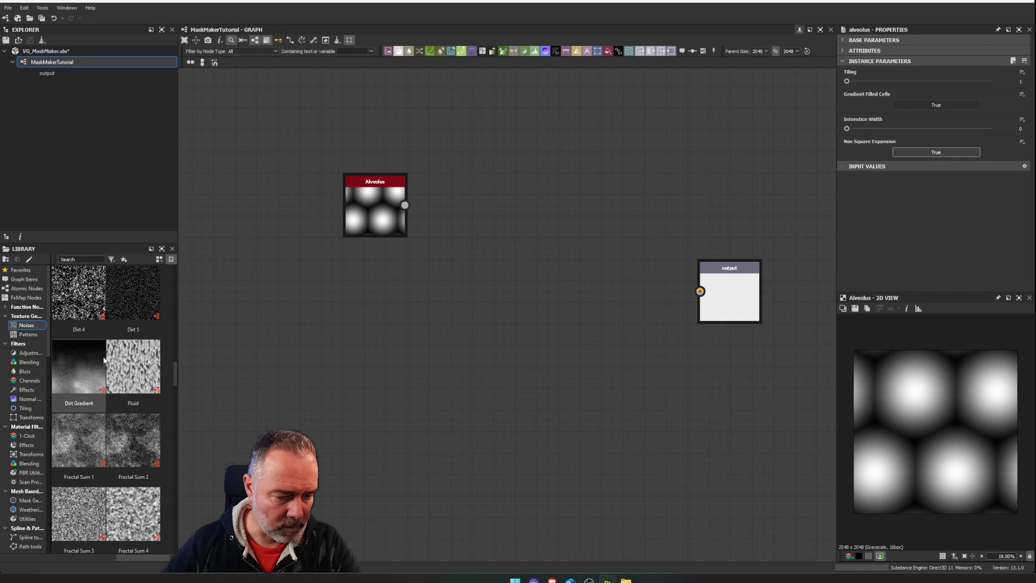
pyautogui.scroll(-3, 108, 353)
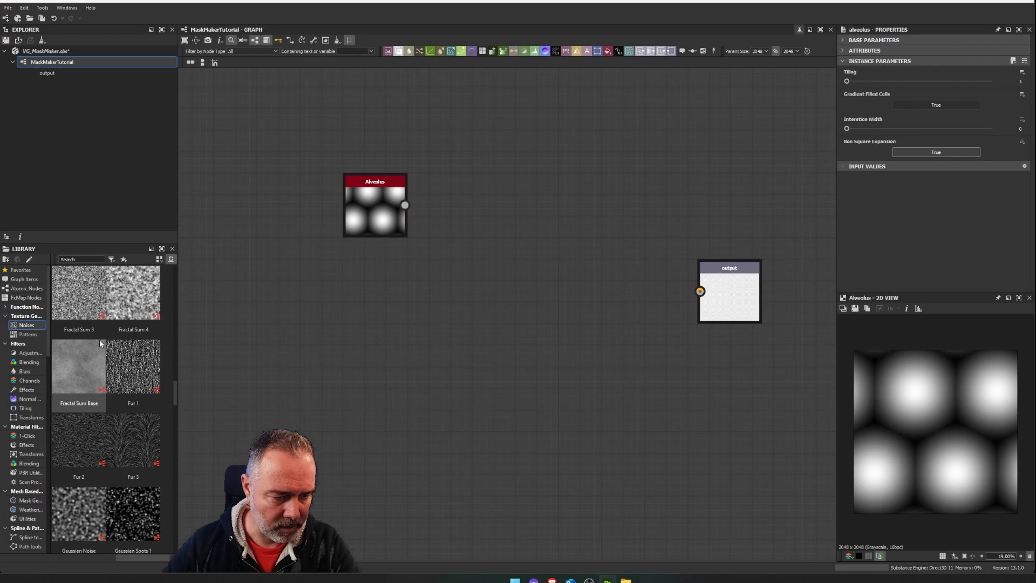
pyautogui.moveTo(131, 288); pyautogui.dragTo(396, 335)
pyautogui.scroll(1, 915, 427)
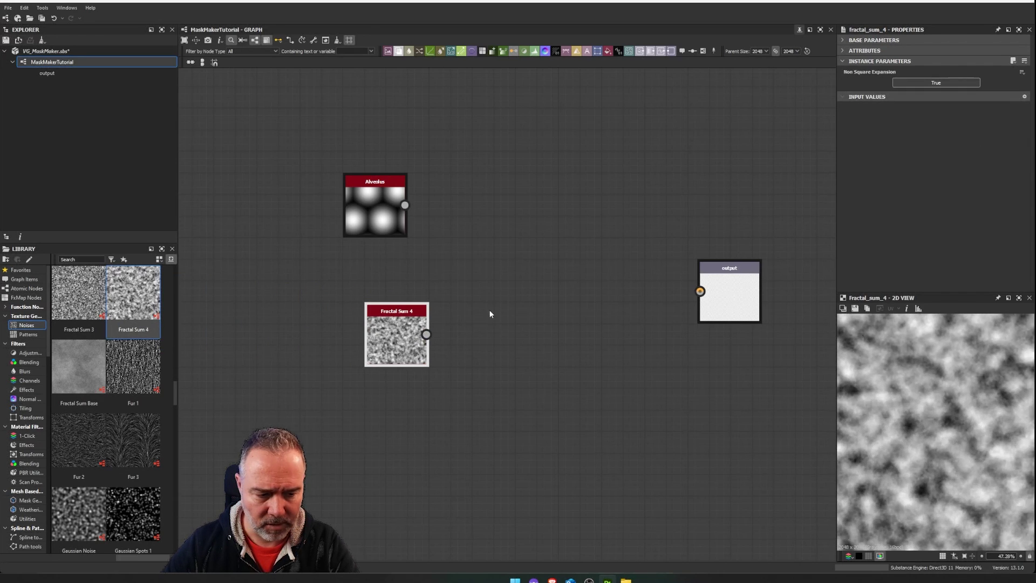
# Align the Alveolus and Fractal Sum 4 nodes in a vertical column with space before the output node.
pyautogui.scroll(-3, 574, 349)
pyautogui.scroll(2, 518, 340)
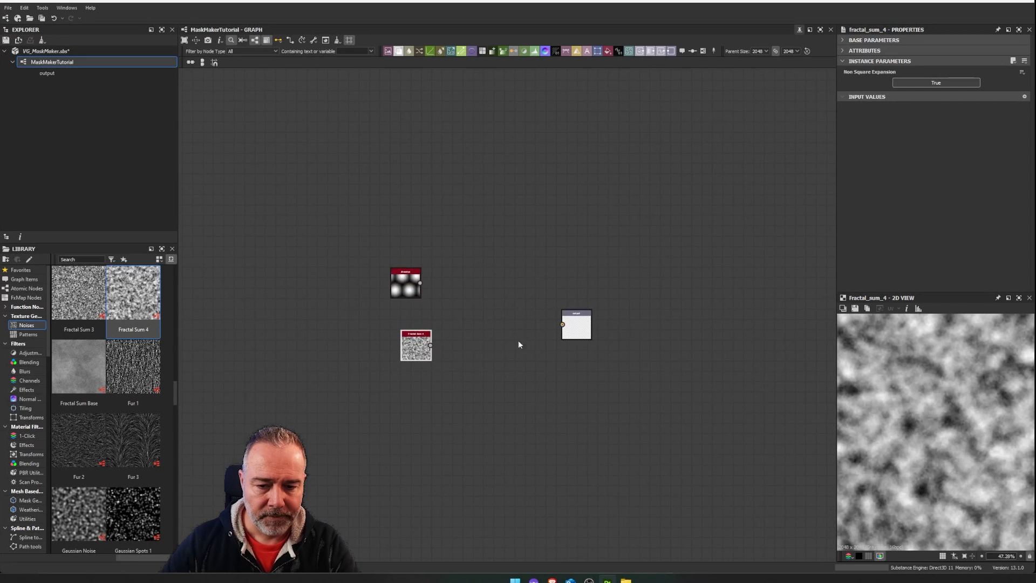
pyautogui.moveTo(346, 337); pyautogui.dragTo(326, 337)
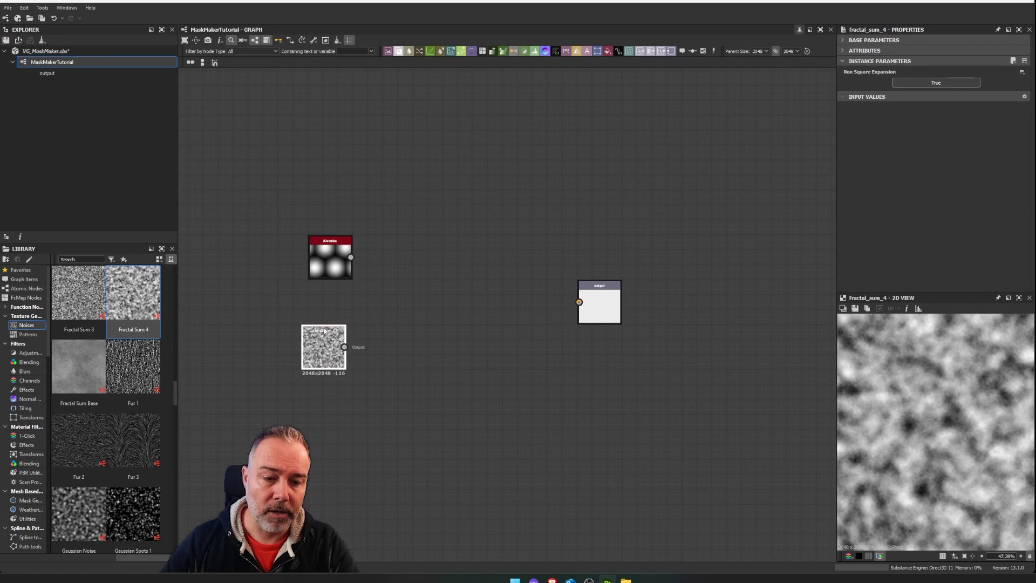
pyautogui.moveTo(330, 262); pyautogui.dragTo(330, 277)
pyautogui.moveTo(323, 330); pyautogui.dragTo(328, 330)
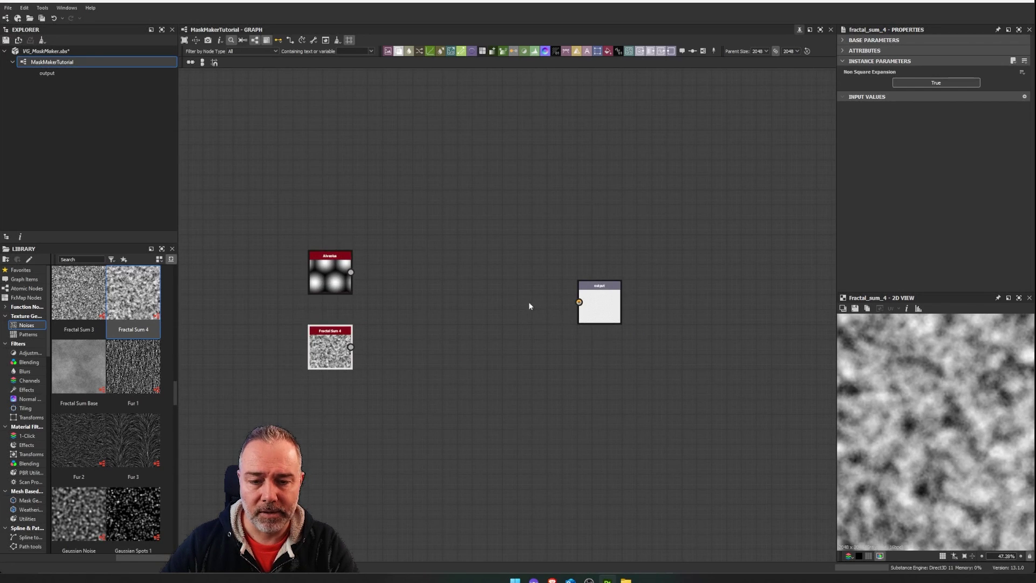
pyautogui.scroll(3, 412, 296)
pyautogui.moveTo(417, 353); pyautogui.dragTo(458, 356, button='middle')
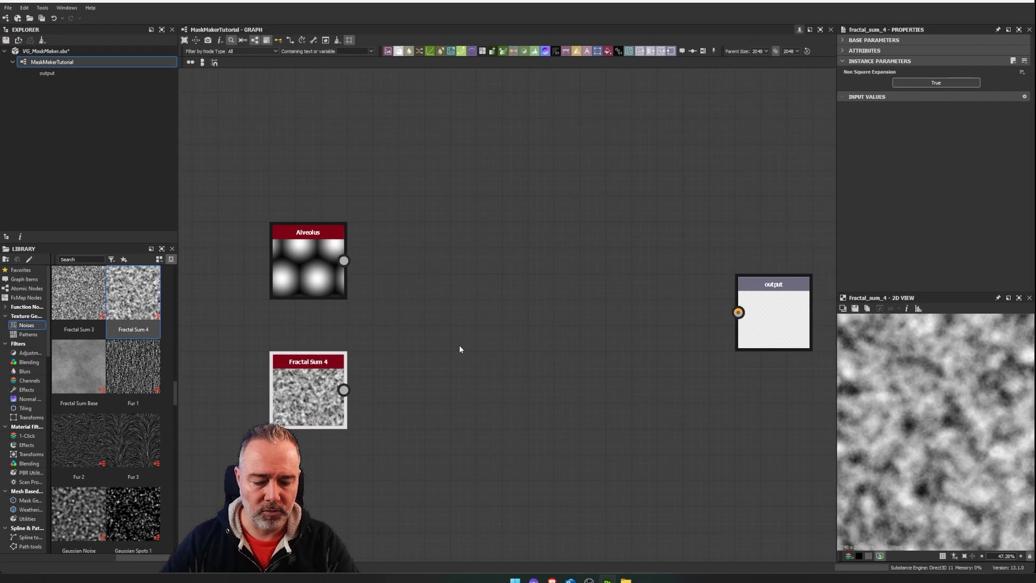
# Add a Blend node with Fractal Sum 4 as the foreground and Alveolus as the background.
pyautogui.press('space')
pyautogui.write('blend')
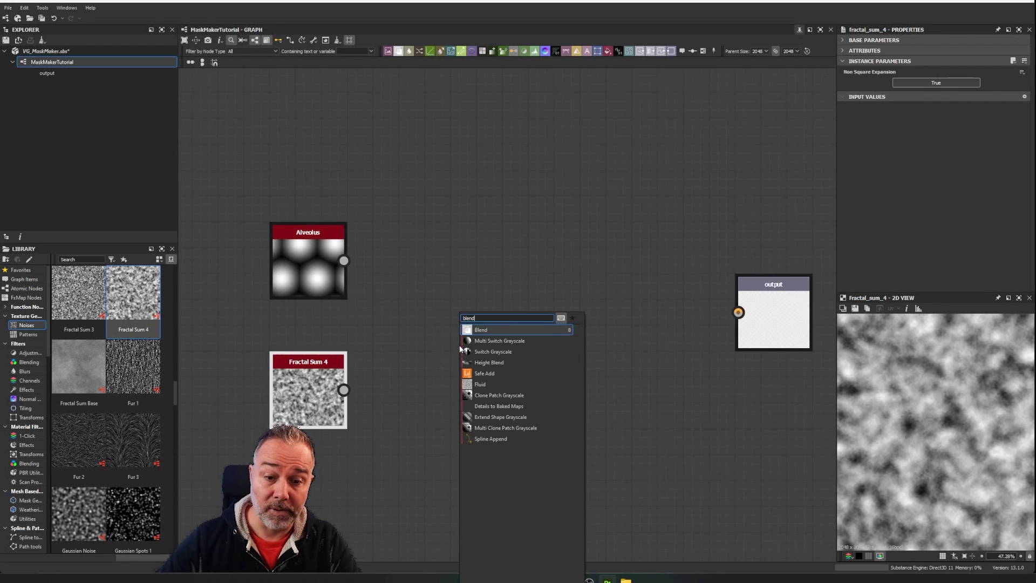
pyautogui.click(511, 328)
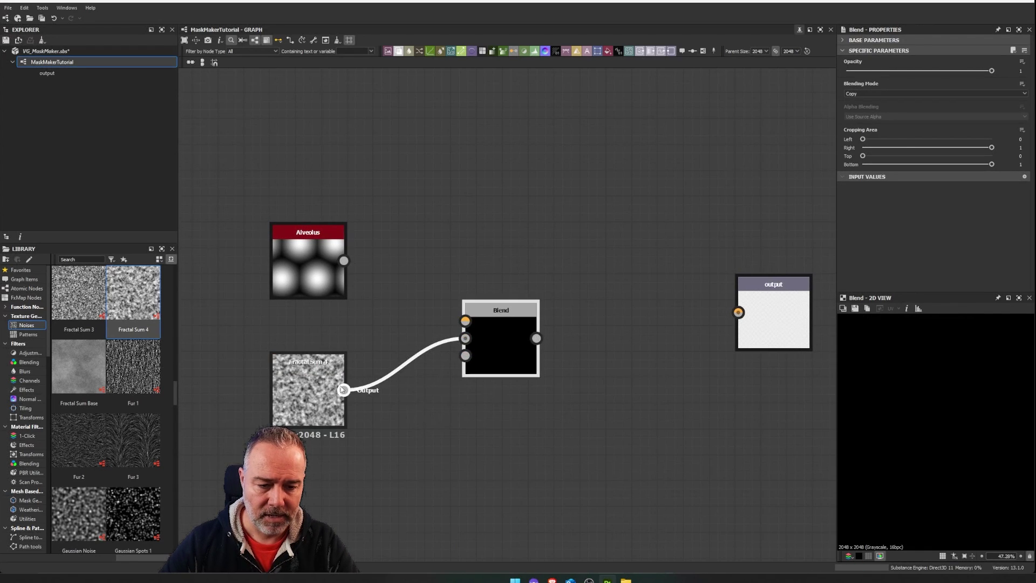
pyautogui.moveTo(428, 307); pyautogui.dragTo(486, 293)
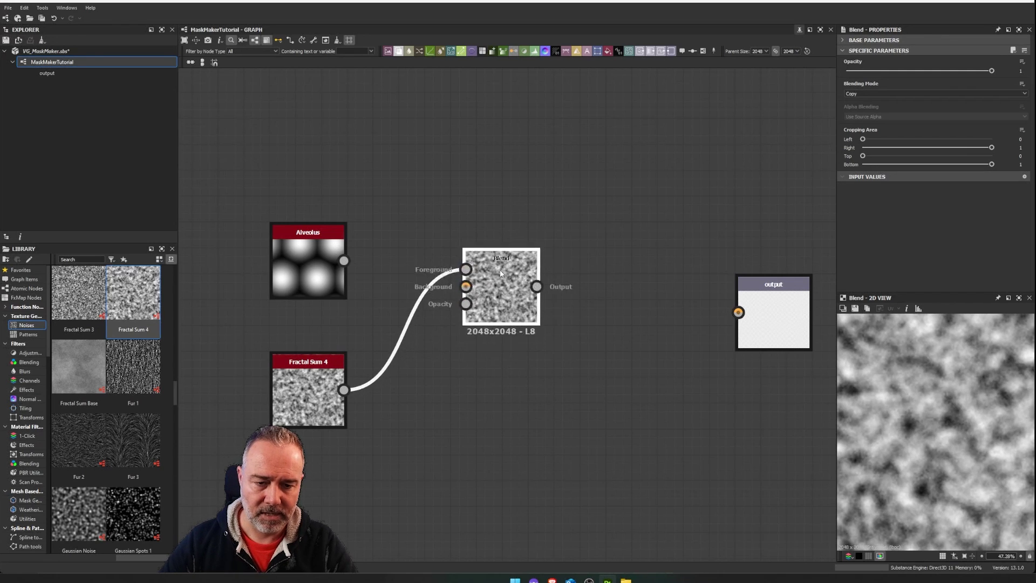
pyautogui.moveTo(428, 266); pyautogui.dragTo(465, 286)
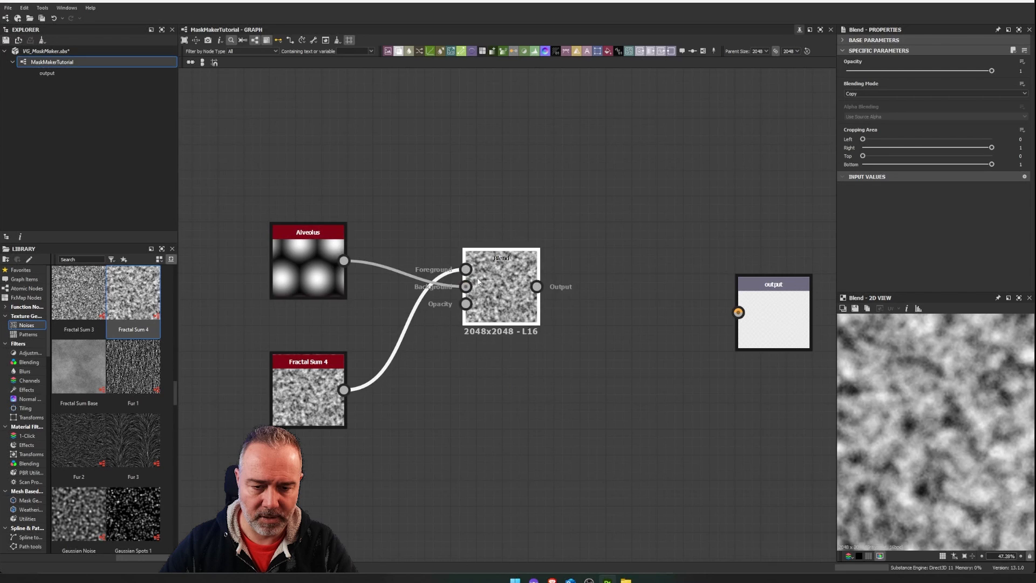
pyautogui.click(495, 286)
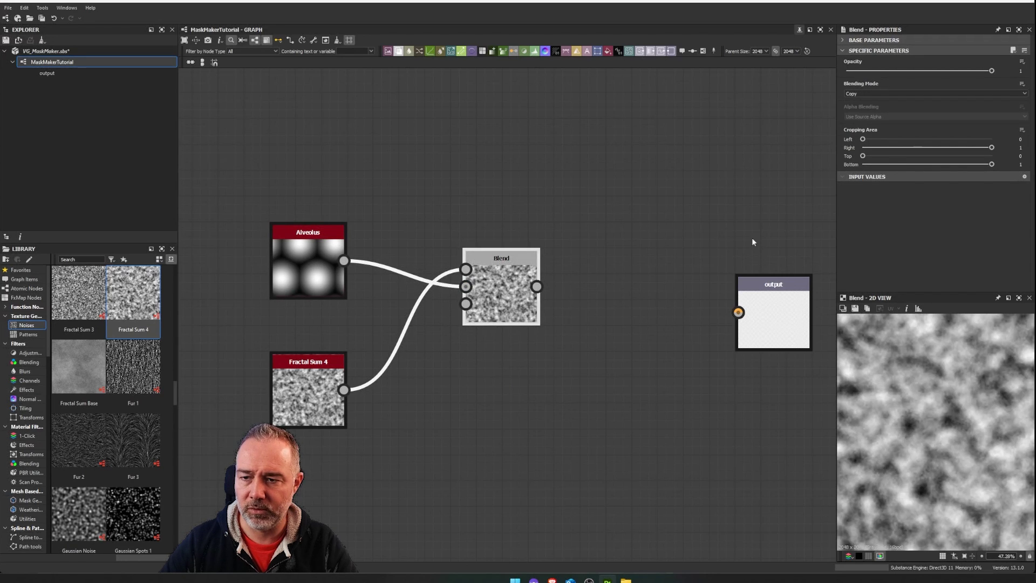
# Move Fractal Sum 4 above Alveolus, reposition Blend between them and set its blending mode to Subtract.
pyautogui.moveTo(311, 386); pyautogui.dragTo(312, 129)
pyautogui.moveTo(502, 291); pyautogui.dragTo(489, 185)
pyautogui.press('f')
pyautogui.click(864, 93)
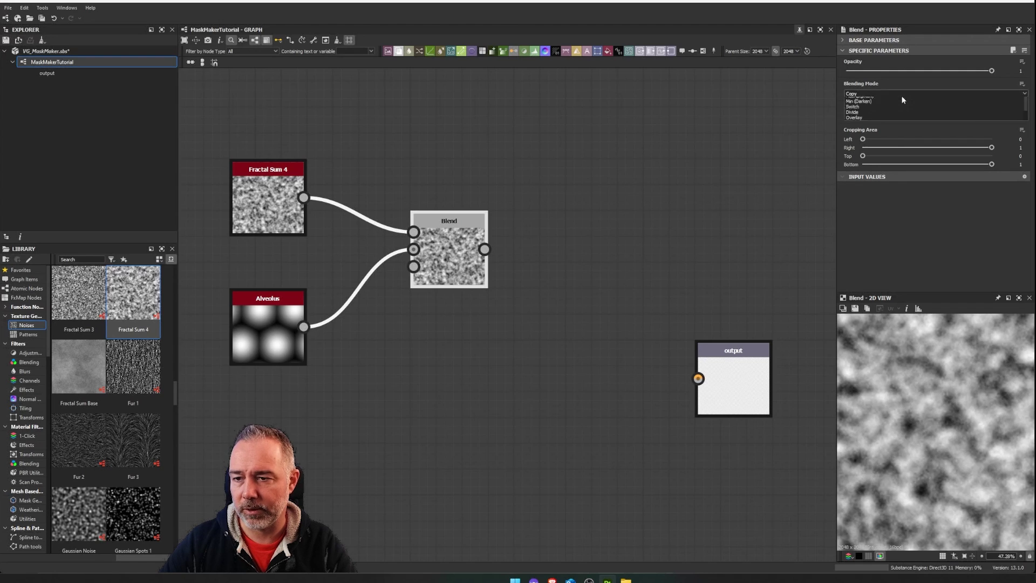
pyautogui.click(867, 113)
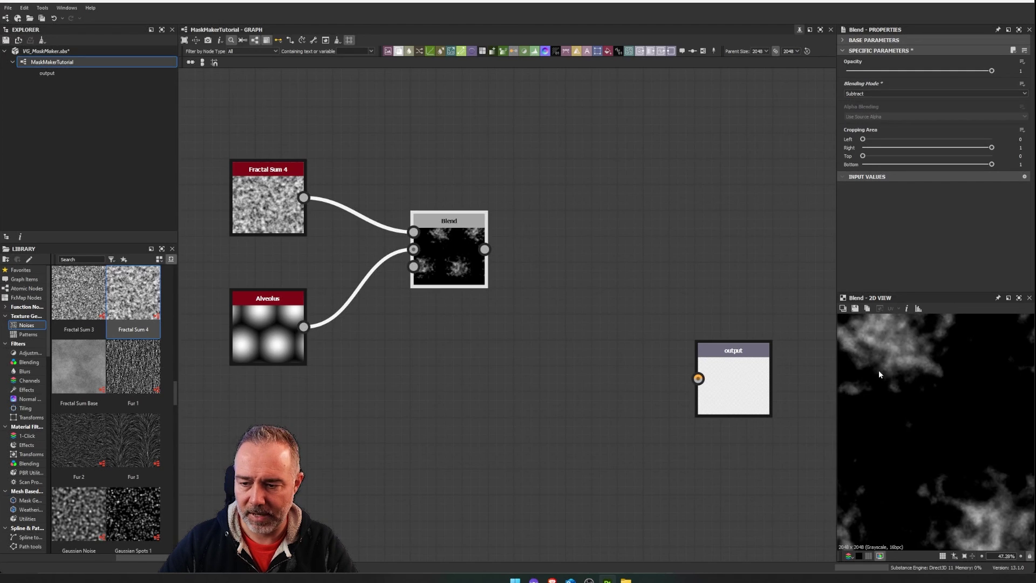
# Examine the subtracted Blend result in the 2D view against its Fractal Sum 4 input.
pyautogui.press('f')
pyautogui.moveTo(740, 370); pyautogui.dragTo(719, 279)
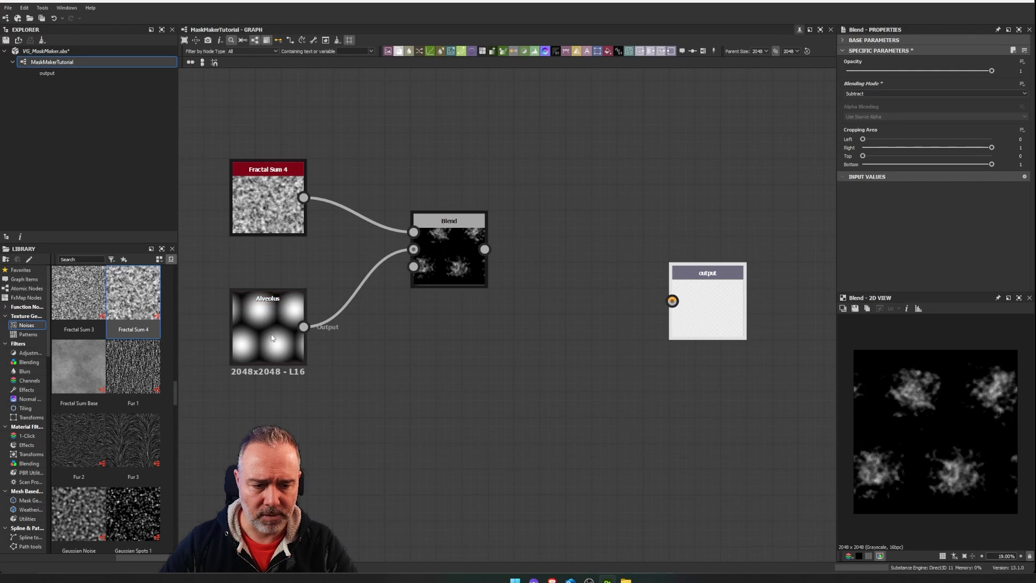
pyautogui.click(442, 250)
pyautogui.scroll(3, 916, 368)
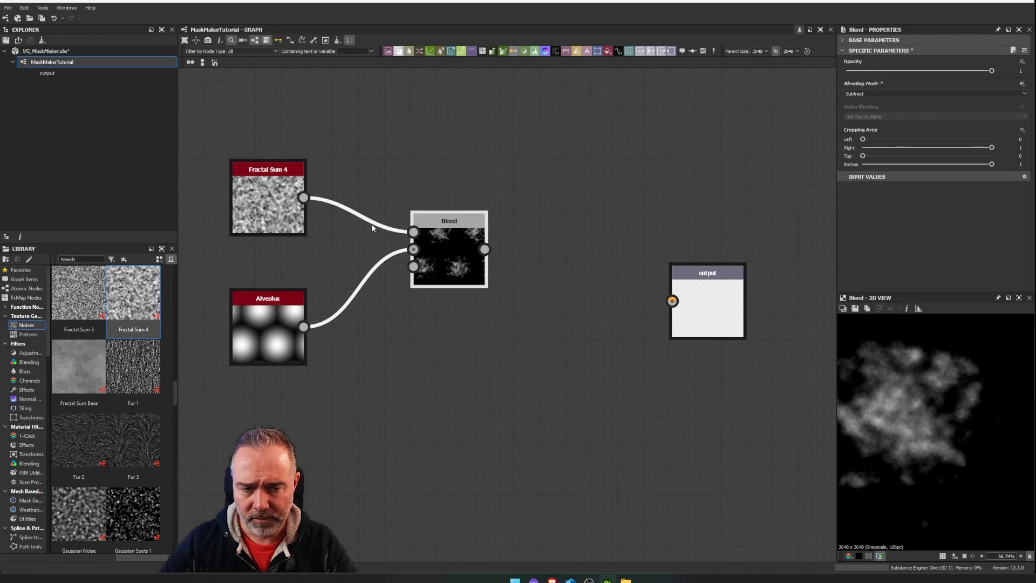
pyautogui.click(269, 202)
pyautogui.click(455, 238)
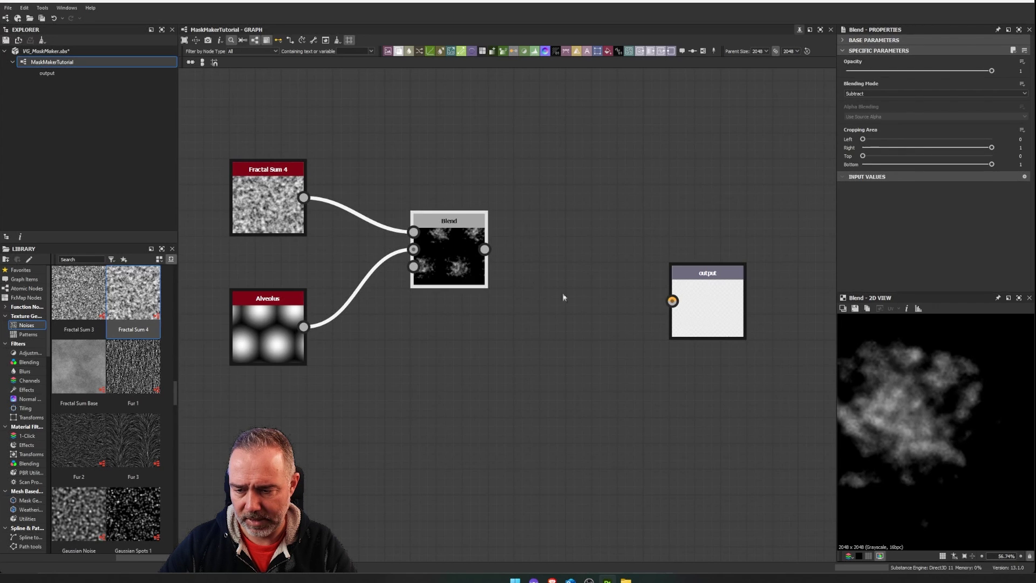
# Make room before Blend and insert an Invert Grayscale node between Fractal Sum 4 and Blend.
pyautogui.scroll(-2, 485, 258)
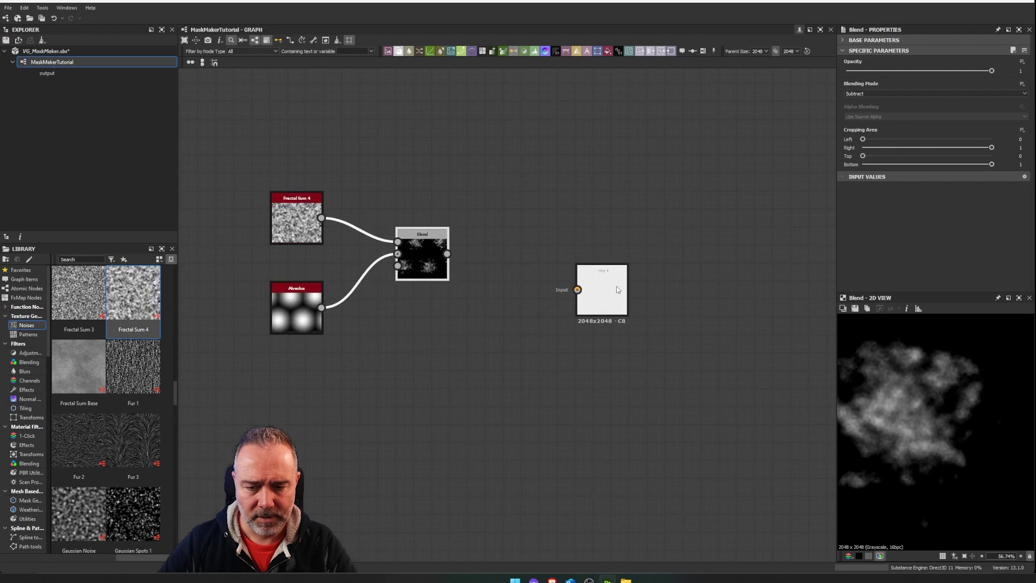
pyautogui.moveTo(601, 280); pyautogui.dragTo(682, 264)
pyautogui.moveTo(438, 241); pyautogui.dragTo(526, 240)
pyautogui.press('space')
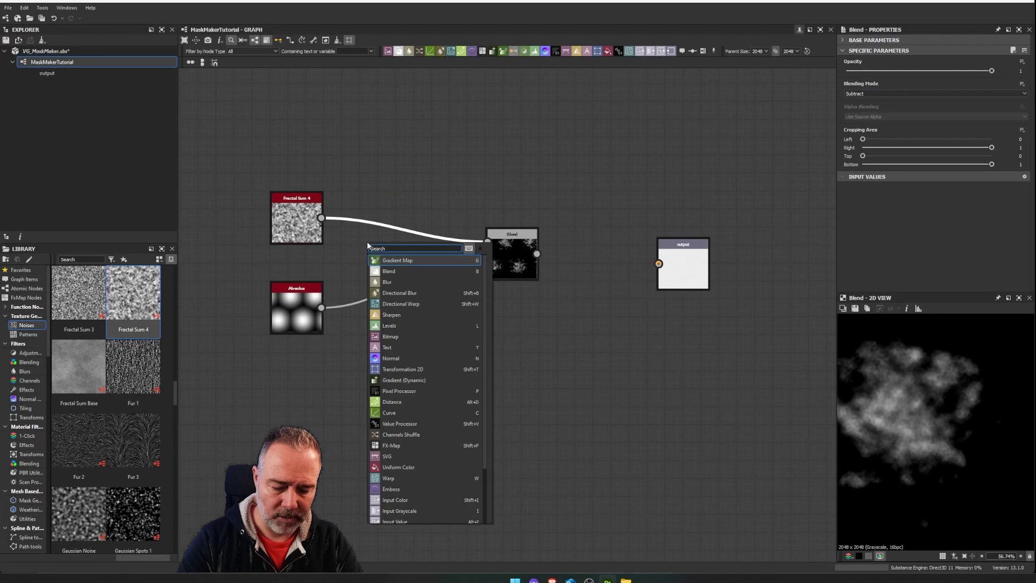
pyautogui.write('inv')
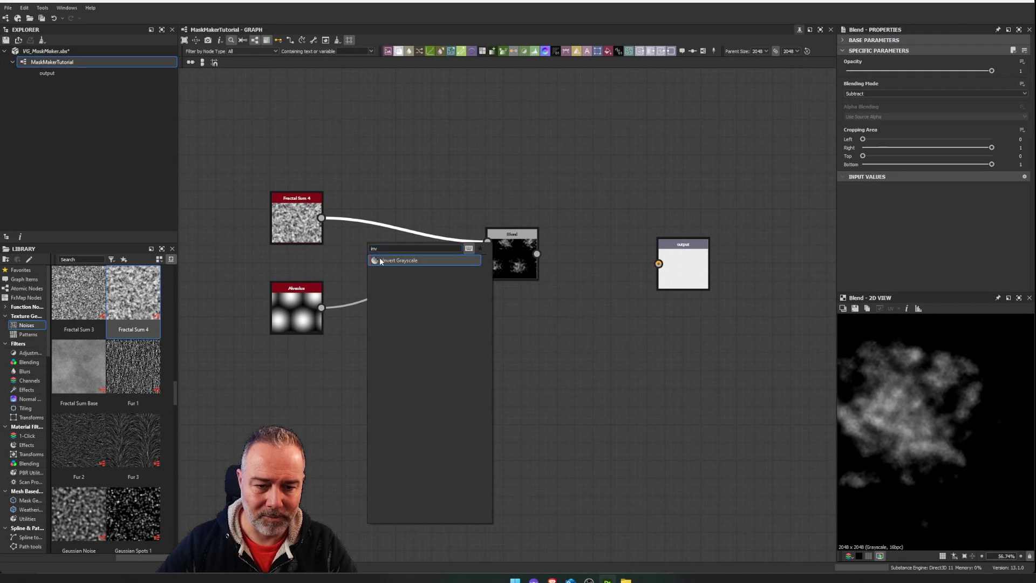
pyautogui.press('Return')
pyautogui.moveTo(398, 218); pyautogui.dragTo(368, 217)
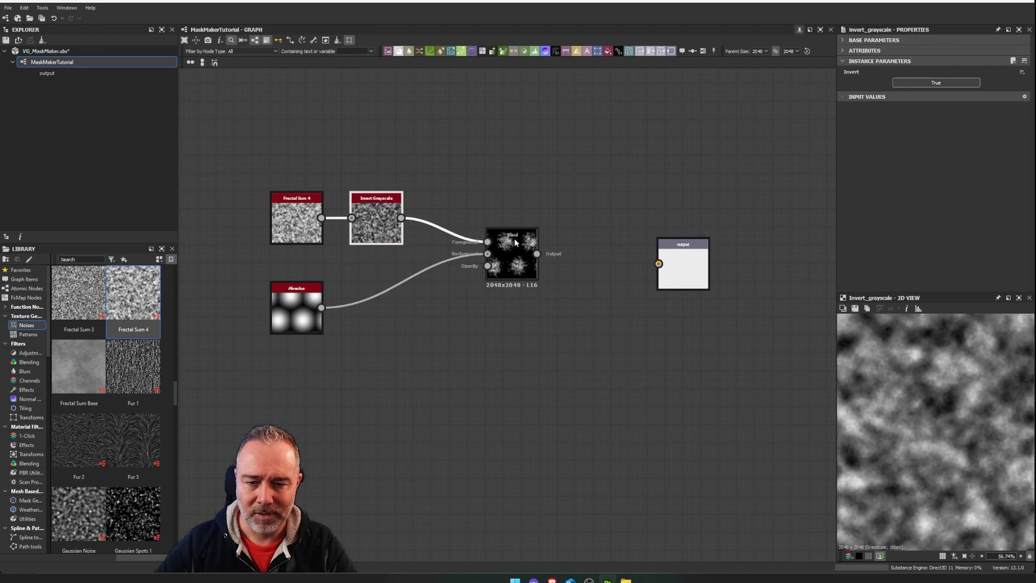
pyautogui.click(514, 241)
# Move the output node farther from Blend and check the blended pattern in the 2D view.
pyautogui.scroll(-3, 522, 307)
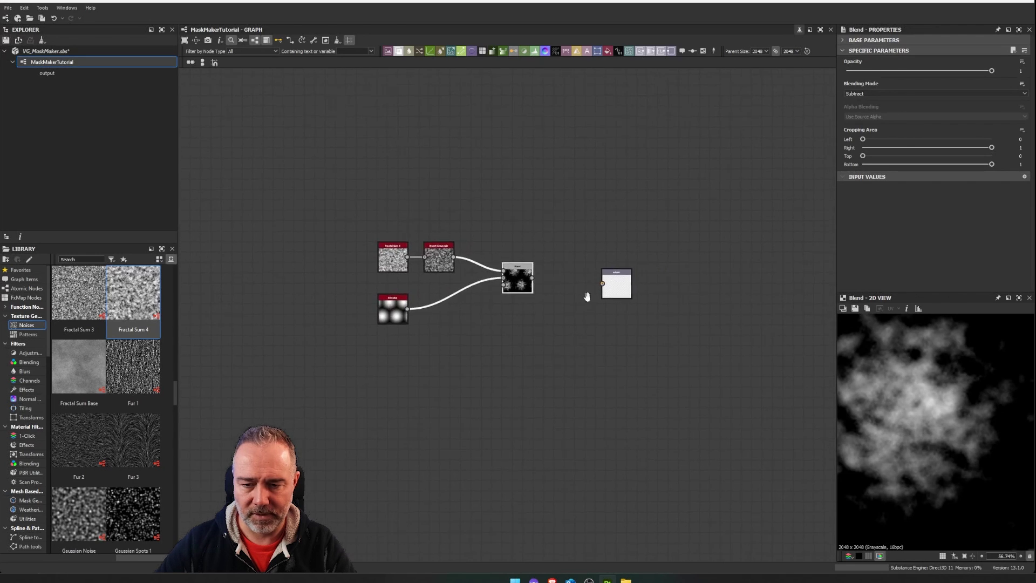
pyautogui.moveTo(616, 280); pyautogui.dragTo(714, 281)
pyautogui.scroll(-1, 960, 411)
pyautogui.scroll(-2, 944, 410)
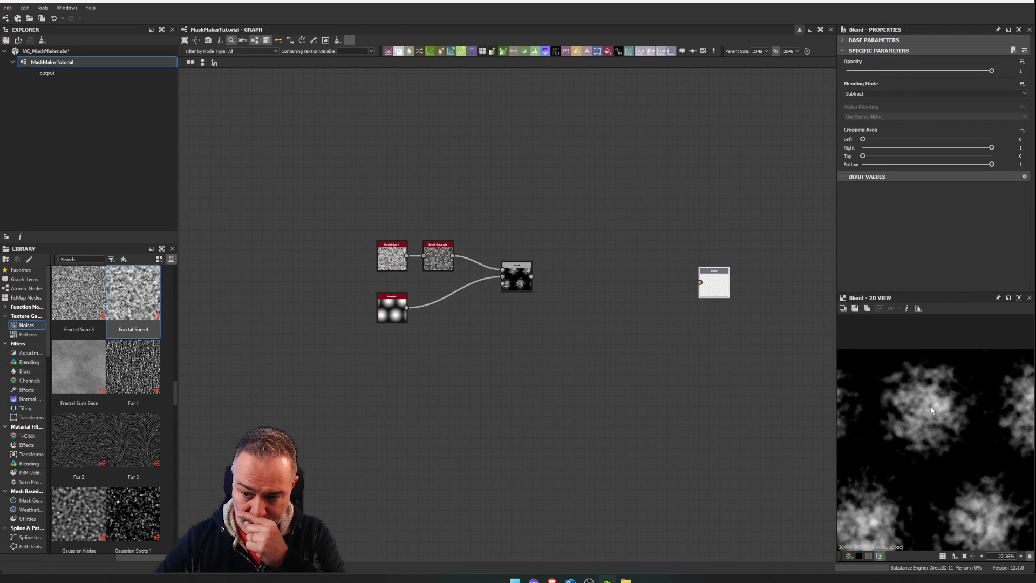
# Add a Histogram Scan node fed by the Blend output.
pyautogui.press('space')
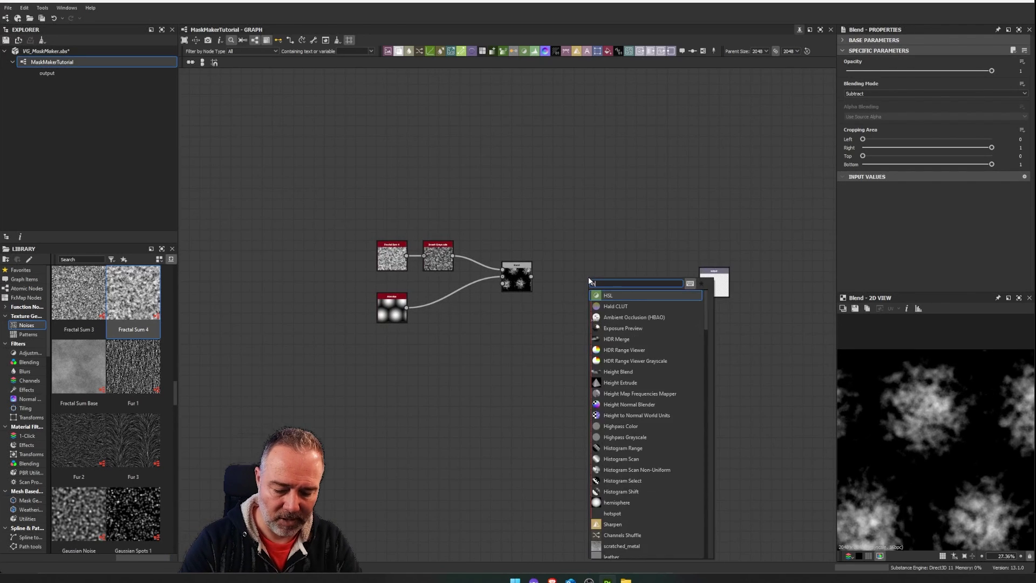
pyautogui.write('his')
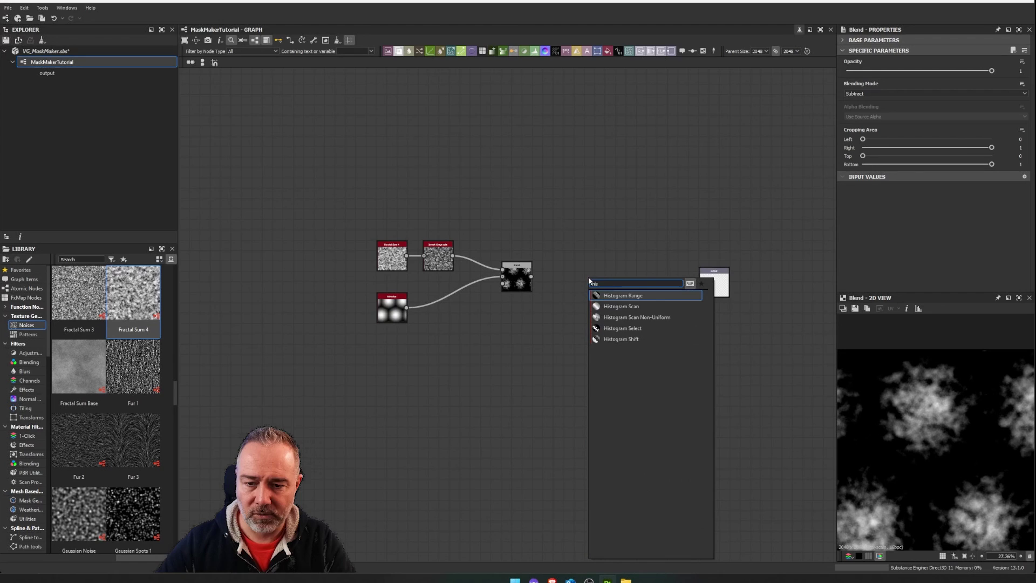
pyautogui.click(620, 306)
pyautogui.moveTo(572, 278); pyautogui.dragTo(588, 279)
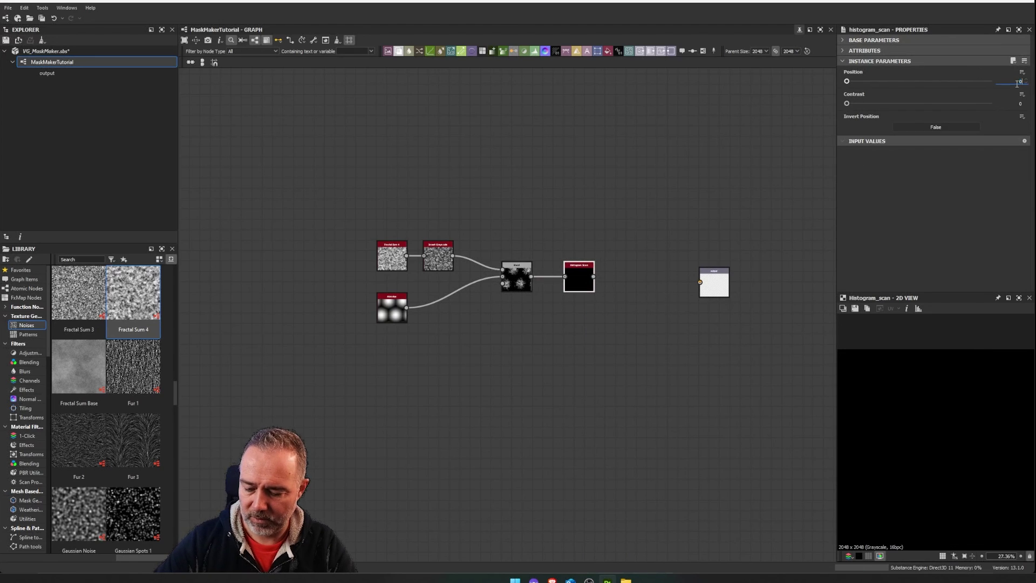
# Set the Histogram Scan's Position to 0.89 and Contrast to 0.63, checking the whole mask.
pyautogui.press('Return')
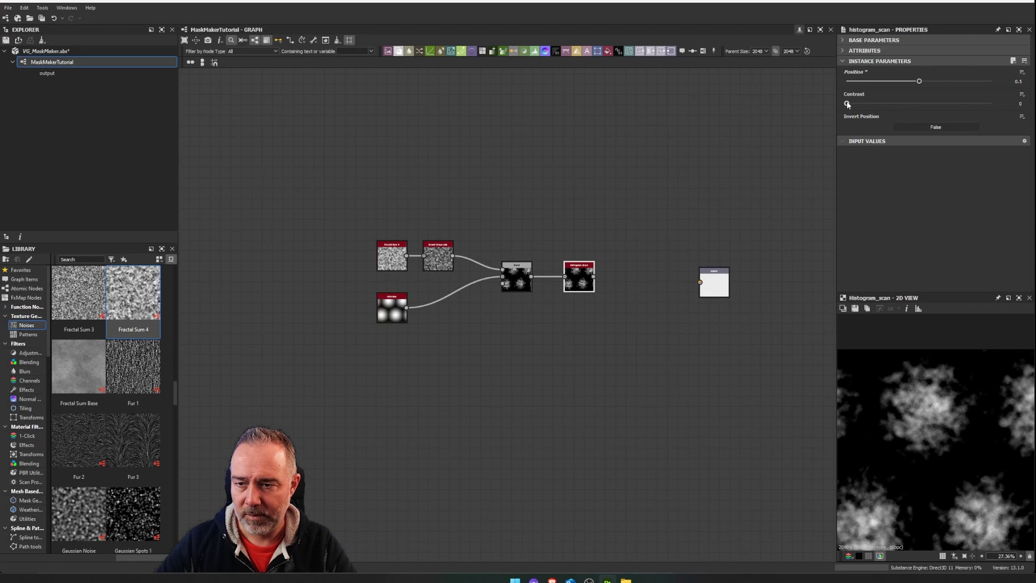
pyautogui.moveTo(847, 104); pyautogui.dragTo(976, 86)
pyautogui.scroll(-3, 946, 408)
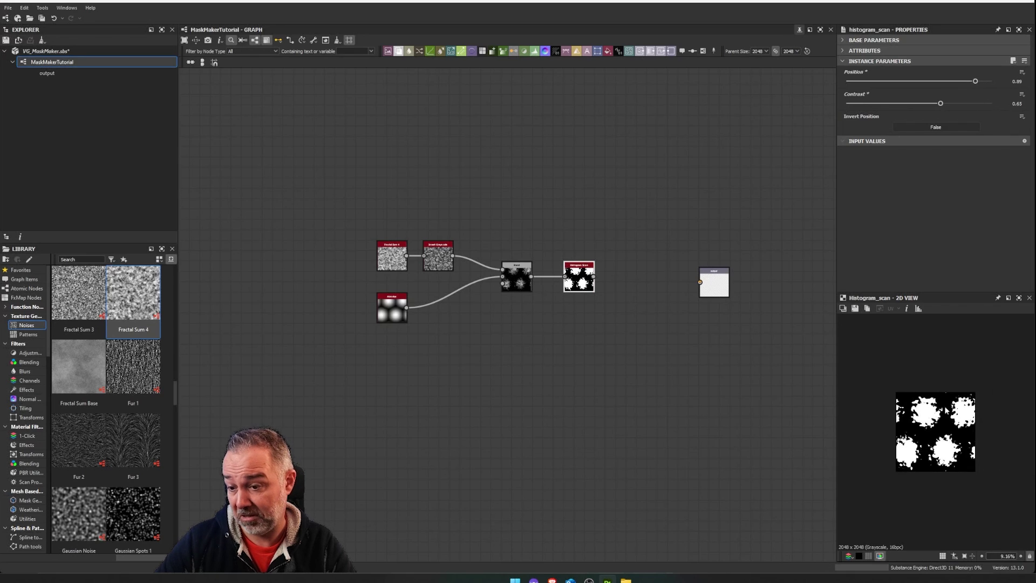
pyautogui.scroll(2, 945, 409)
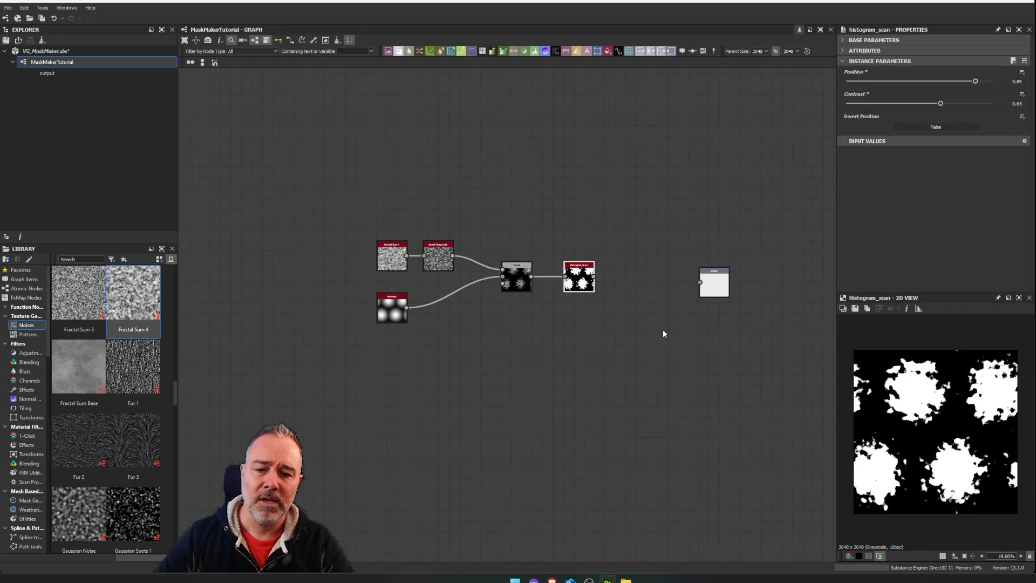
# Delete the Histogram Scan node.
pyautogui.moveTo(620, 275); pyautogui.dragTo(570, 277, button='middle')
pyautogui.scroll(3, 531, 286)
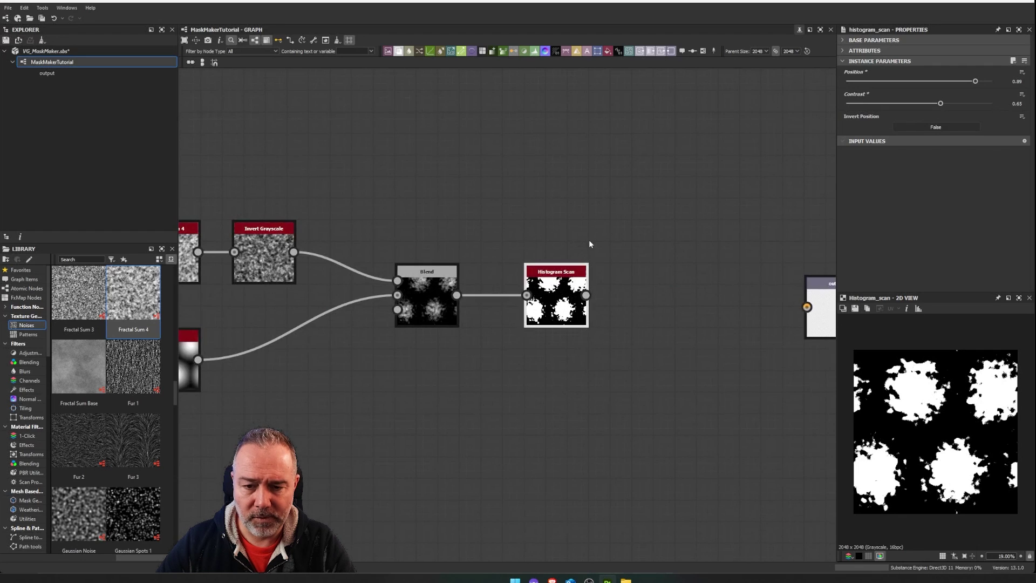
pyautogui.press('Delete')
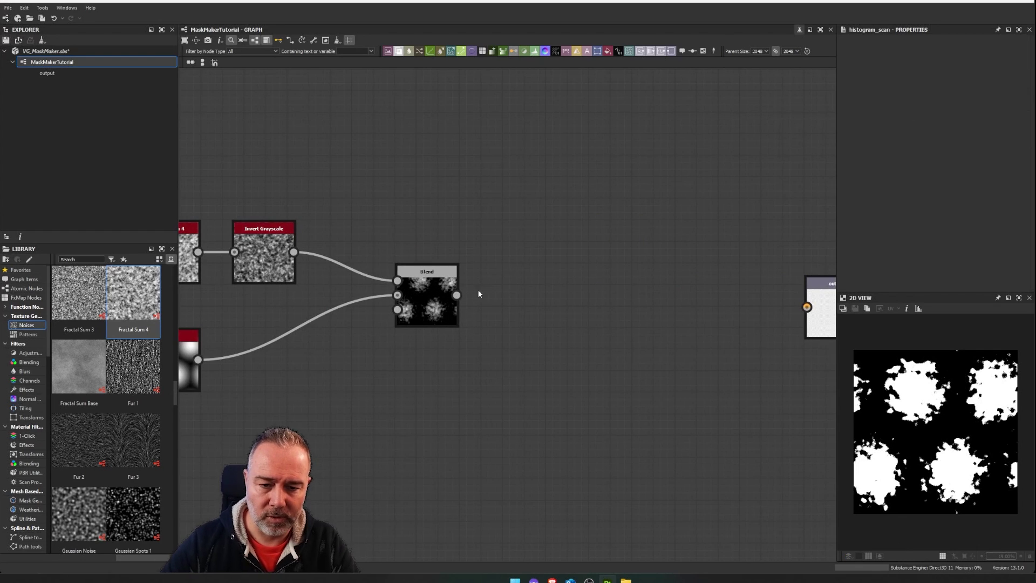
# Add a Threshold node fed by the Blend output and align it with Blend.
pyautogui.moveTo(457, 295); pyautogui.dragTo(556, 291)
pyautogui.write('the')
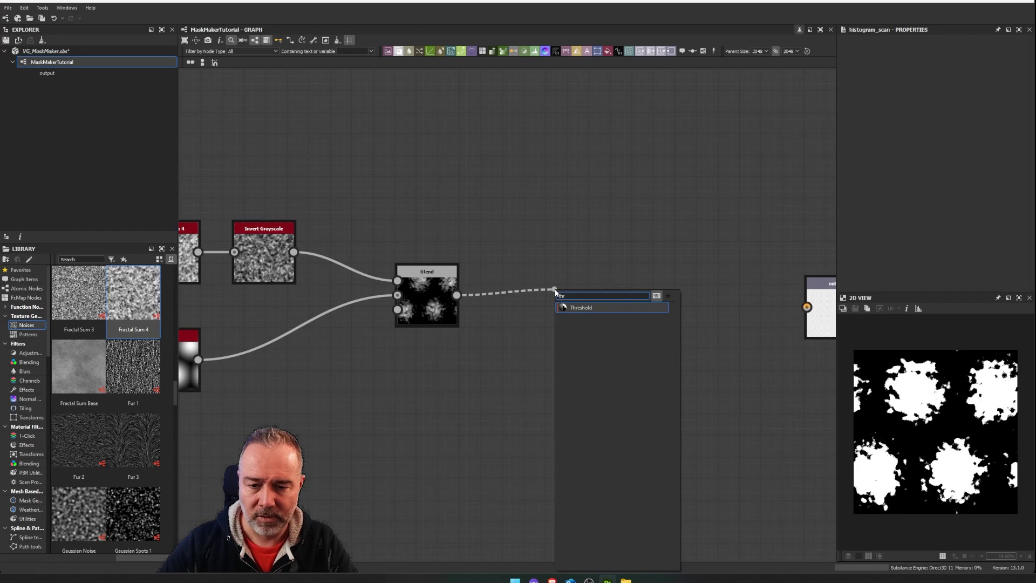
pyautogui.click(588, 306)
pyautogui.moveTo(578, 298); pyautogui.dragTo(556, 294)
pyautogui.scroll(3, 555, 293)
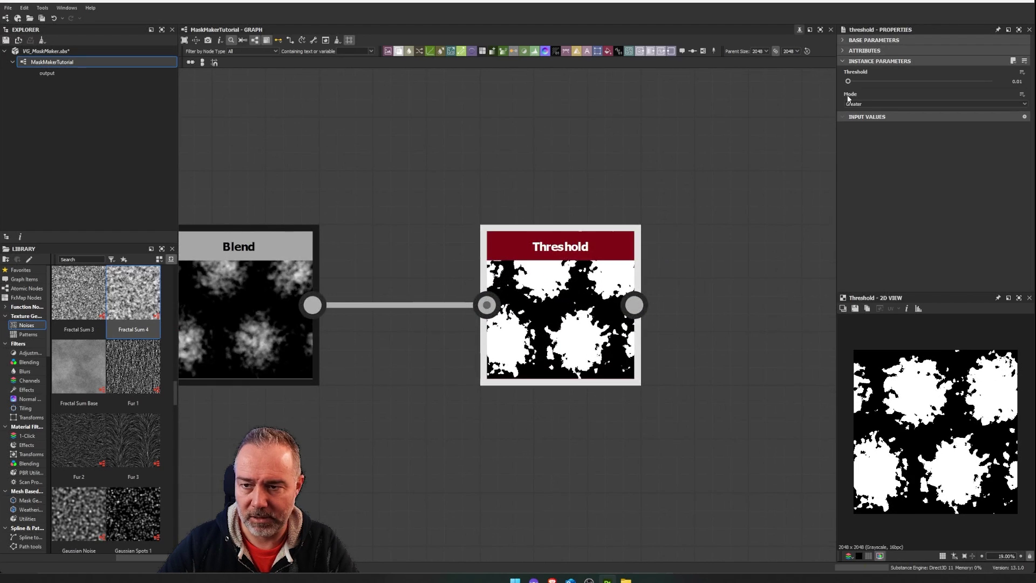
# Set the Threshold value to 0.27 and inspect the mask edges in the 2D view.
pyautogui.moveTo(849, 81); pyautogui.dragTo(888, 116)
pyautogui.scroll(5, 920, 360)
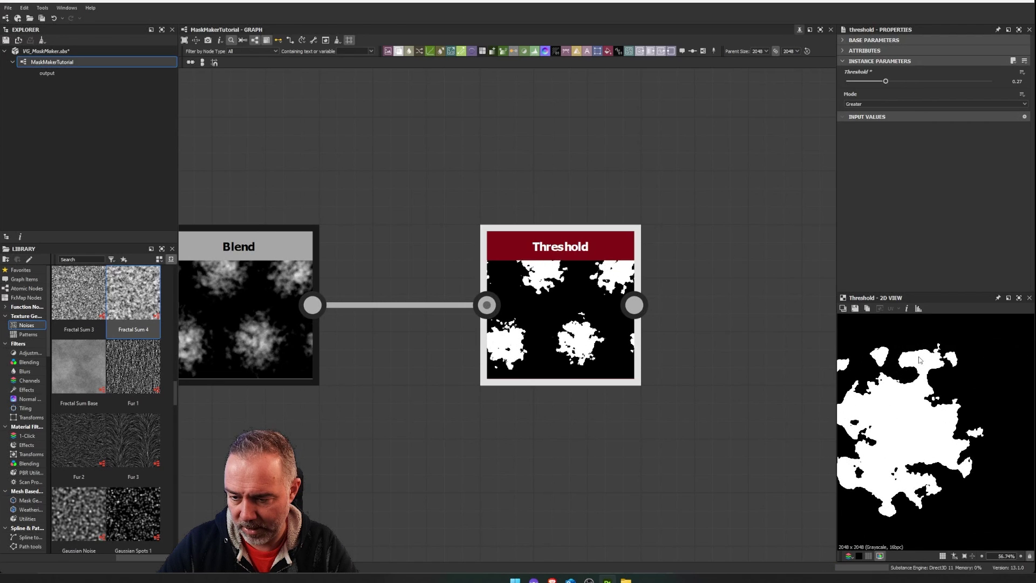
pyautogui.scroll(-3, 920, 360)
pyautogui.scroll(-5, 534, 281)
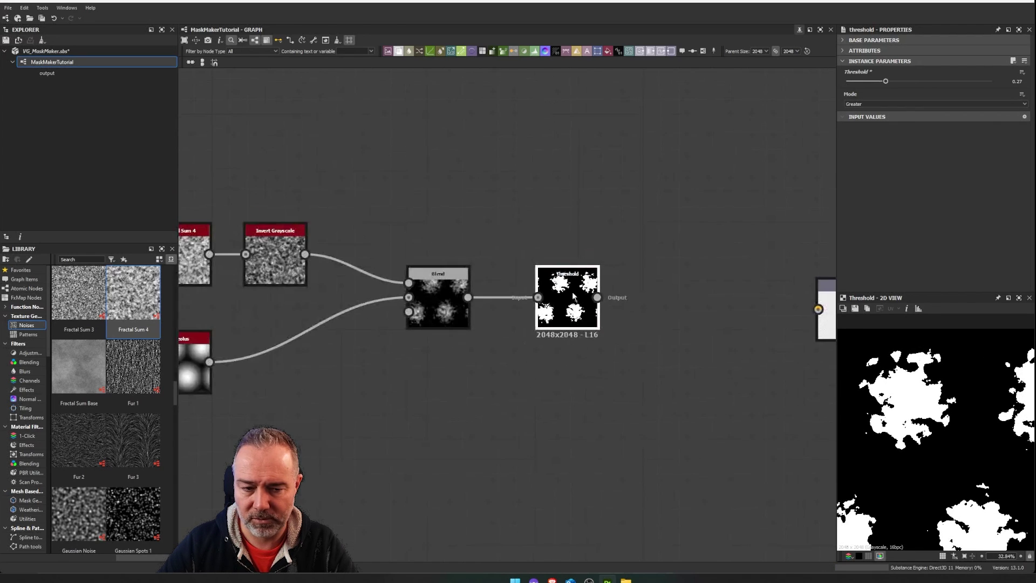
pyautogui.moveTo(589, 281); pyautogui.dragTo(640, 247, button='middle')
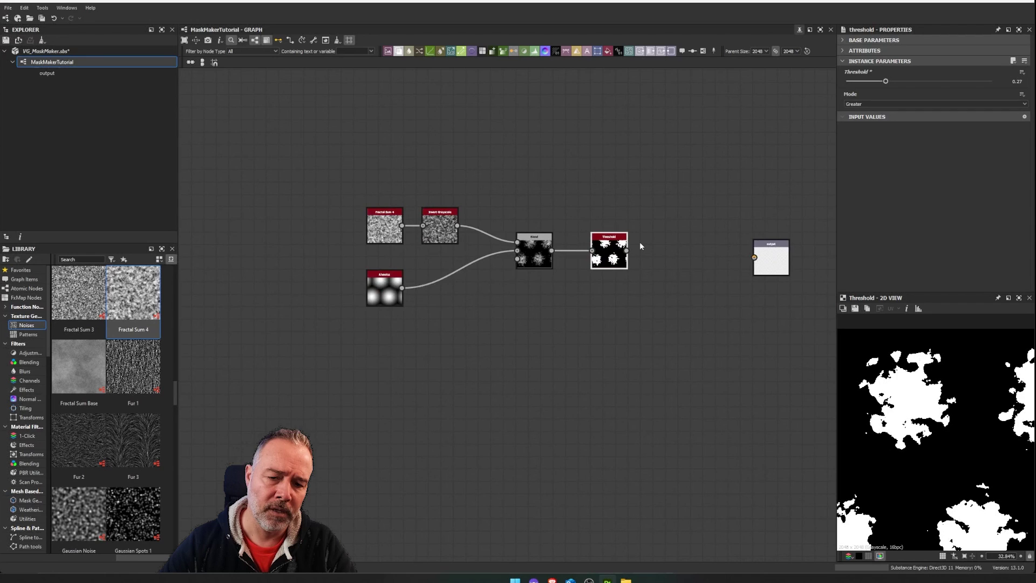
# Delete the Invert Grayscale, Blend and Threshold nodes, keeping Fractal Sum 4, Alveolus and the output node.
pyautogui.scroll(3, 639, 246)
pyautogui.scroll(-2, 640, 243)
pyautogui.moveTo(708, 189); pyautogui.dragTo(401, 318)
pyautogui.press('Delete')
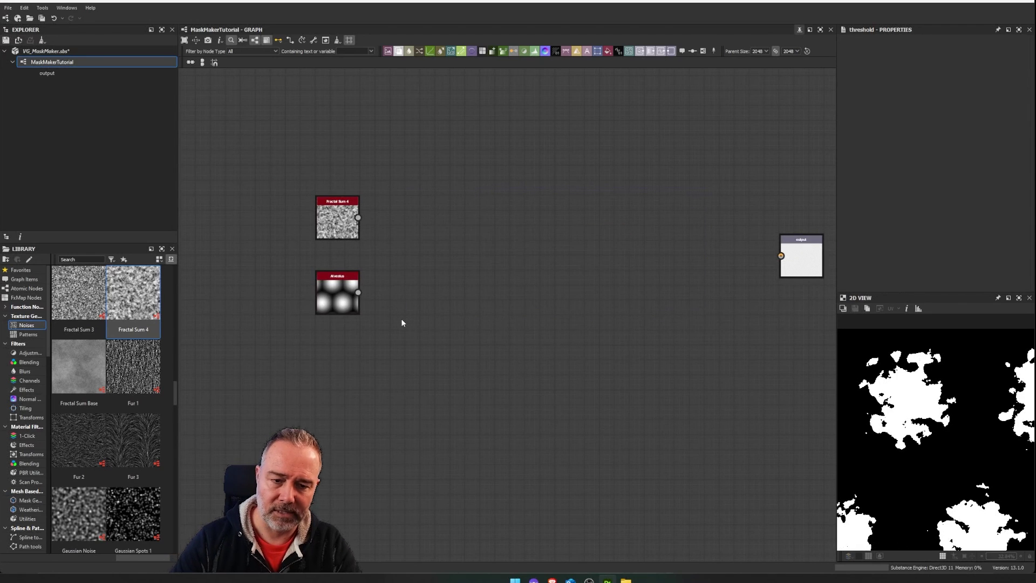
# Add a Histogram Scan Non-Uniform node between the two source nodes and the output node.
pyautogui.press('space')
pyautogui.write('his')
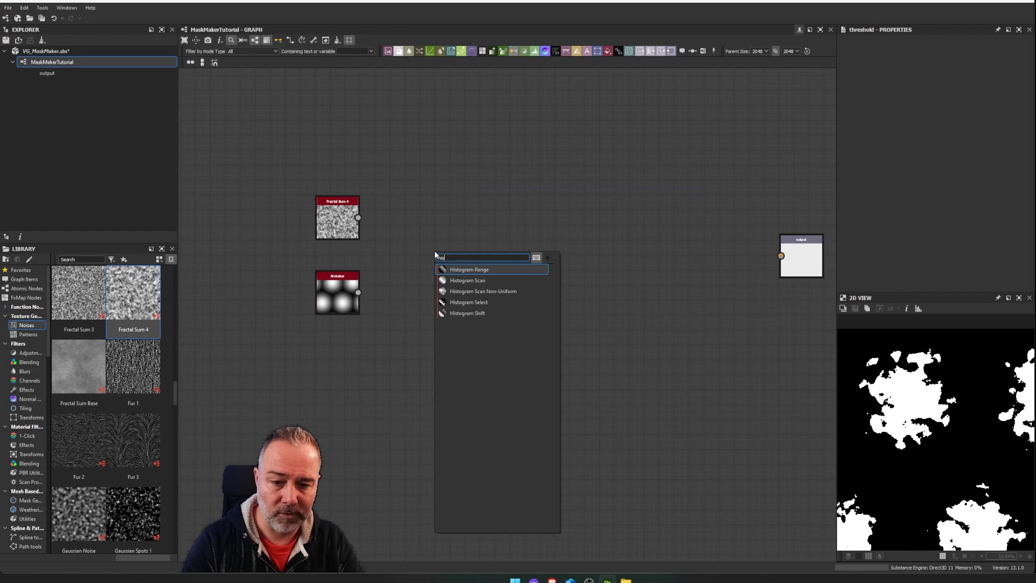
pyautogui.click(482, 292)
pyautogui.scroll(3, 469, 308)
pyautogui.moveTo(513, 265); pyautogui.dragTo(512, 295)
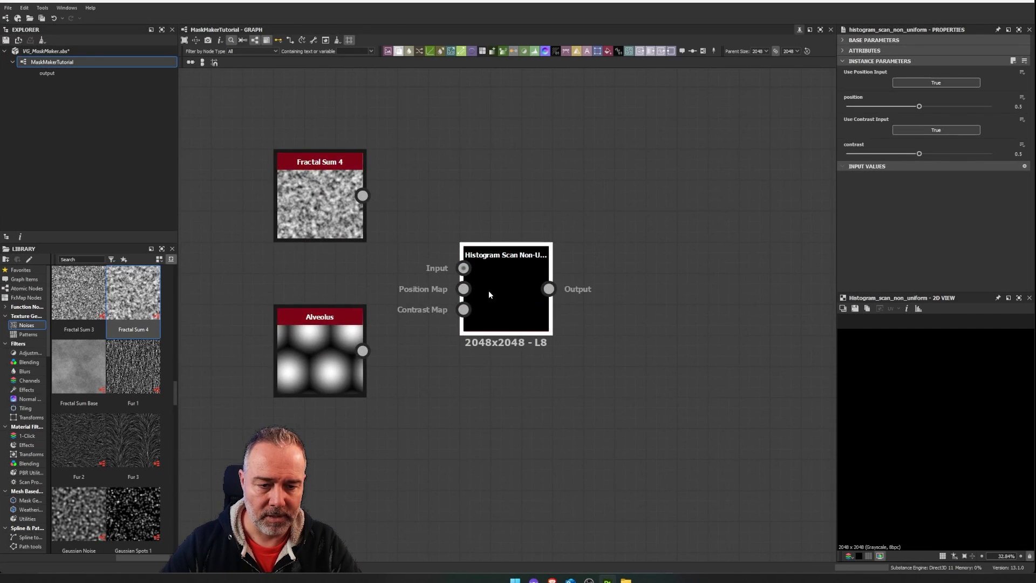
pyautogui.moveTo(489, 294); pyautogui.dragTo(511, 290, button='middle')
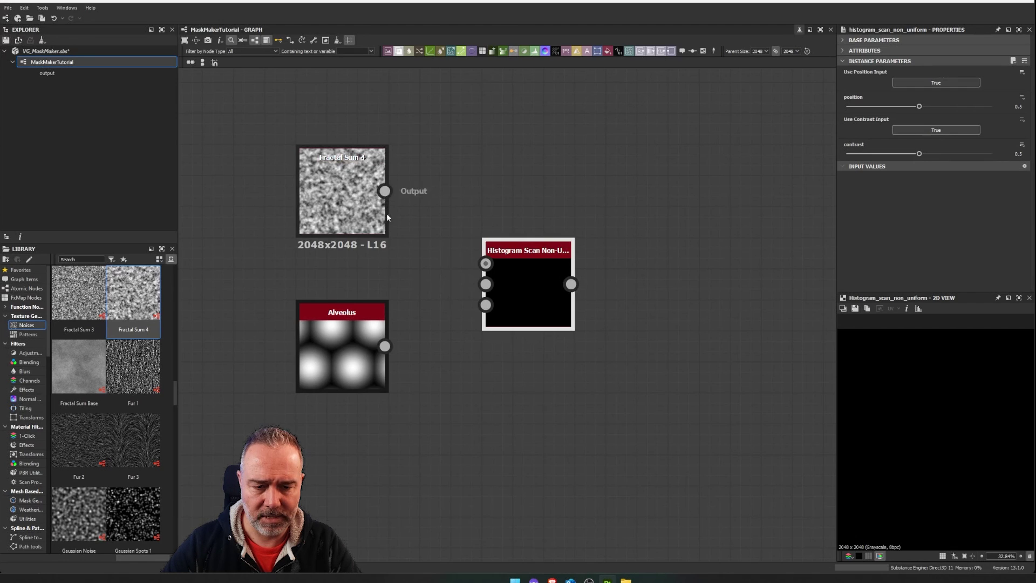
# Wire both sources into Histogram Scan Non-Uniform and swap the links so Alveolus feeds Input and Fractal Sum 4 feeds Position Map.
pyautogui.moveTo(385, 346); pyautogui.dragTo(486, 284)
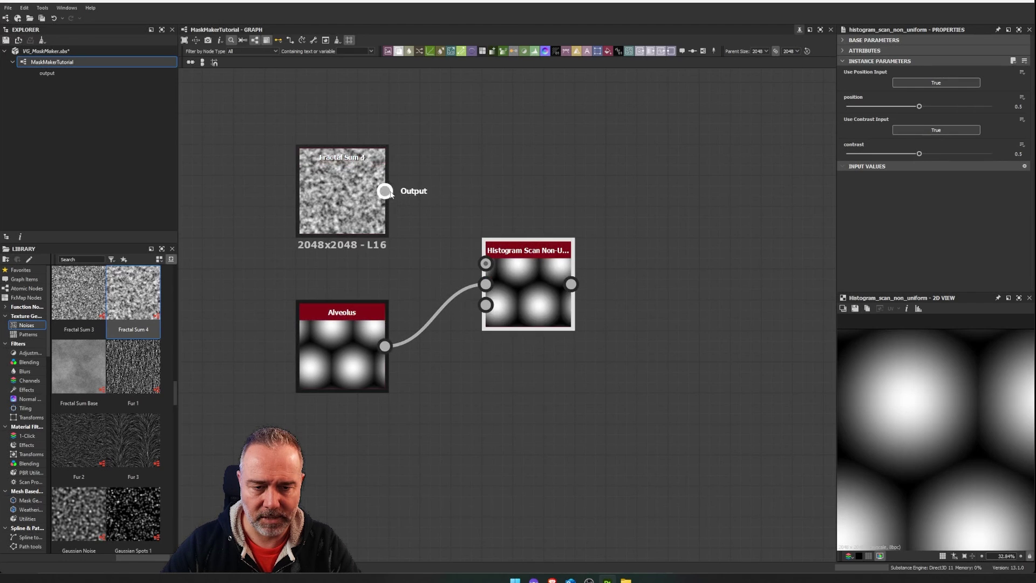
pyautogui.moveTo(391, 193); pyautogui.dragTo(485, 264)
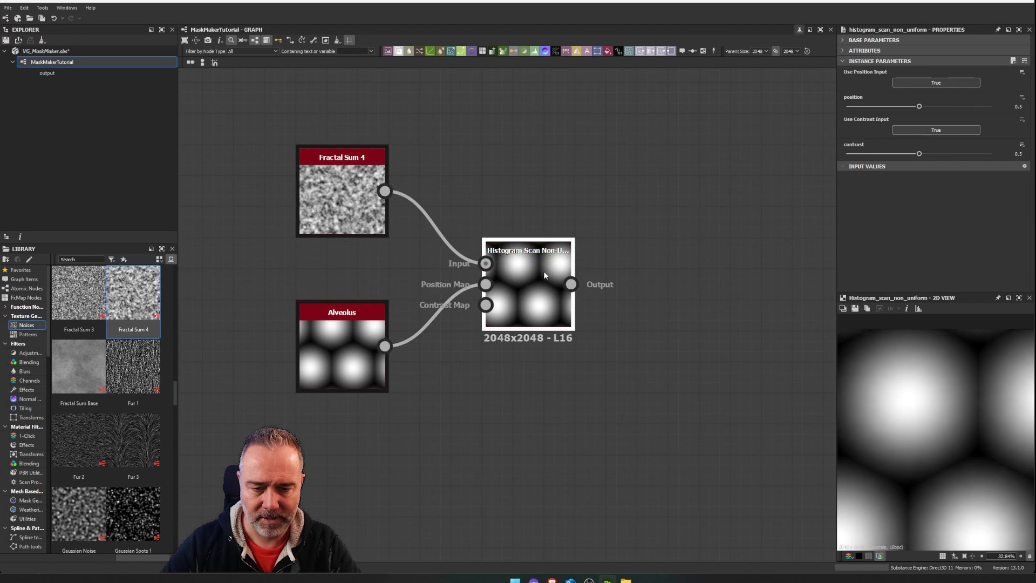
pyautogui.moveTo(439, 209); pyautogui.dragTo(431, 351)
pyautogui.press('s')
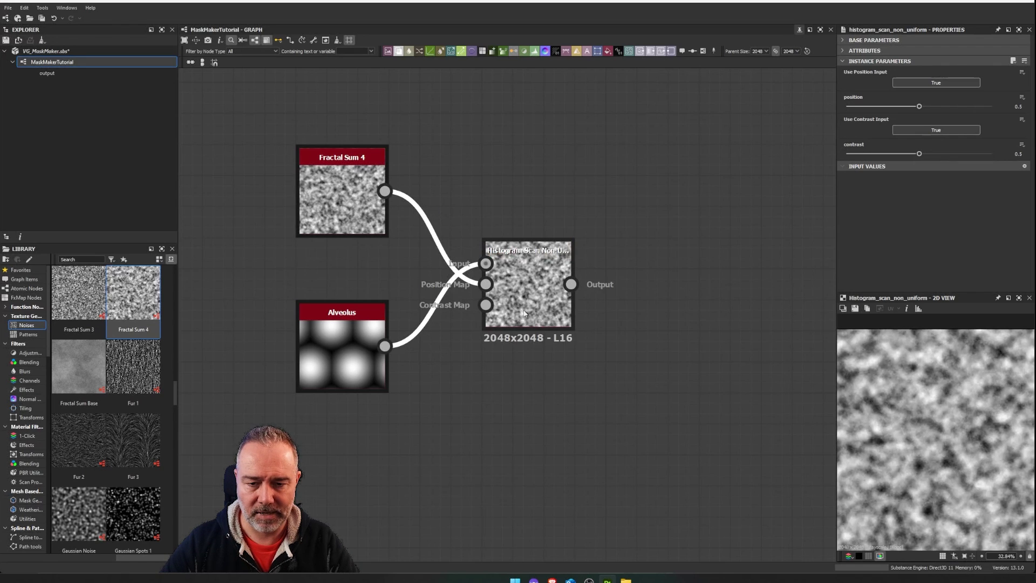
# Set Use Contrast Input to False on Histogram Scan Non-Uniform and move Alveolus closer to Fractal Sum 4.
pyautogui.click(945, 130)
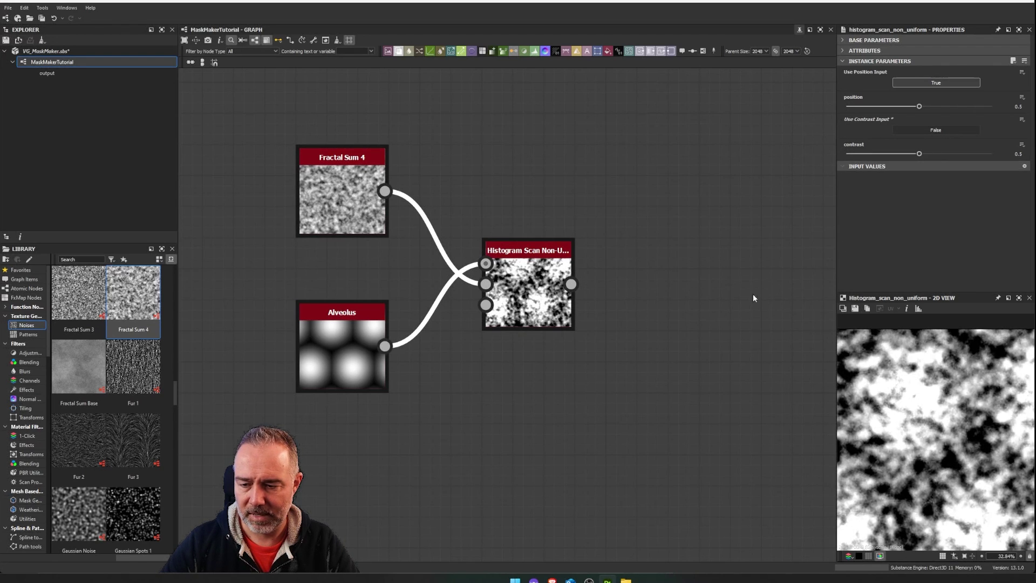
pyautogui.click(933, 131)
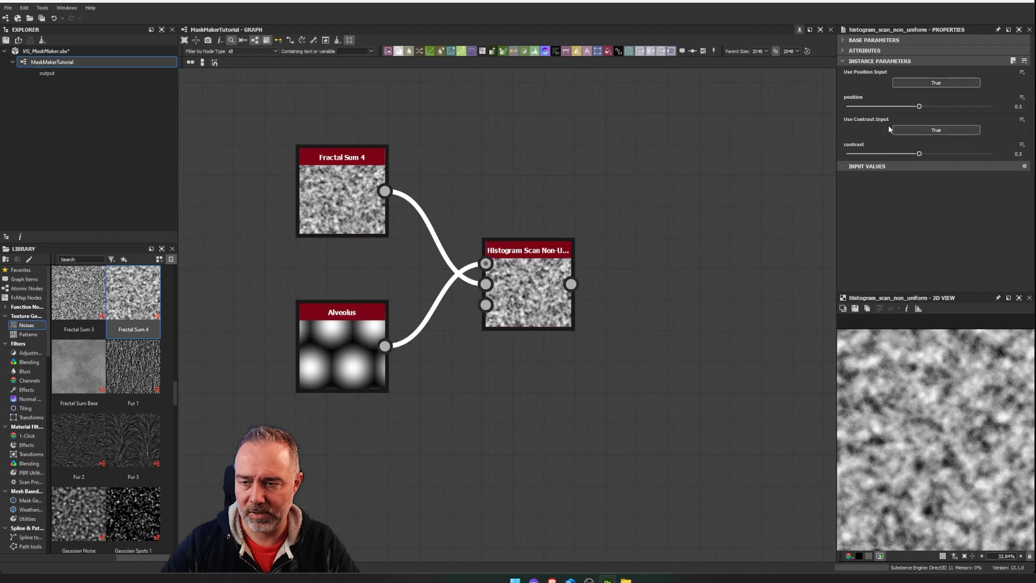
pyautogui.click(936, 131)
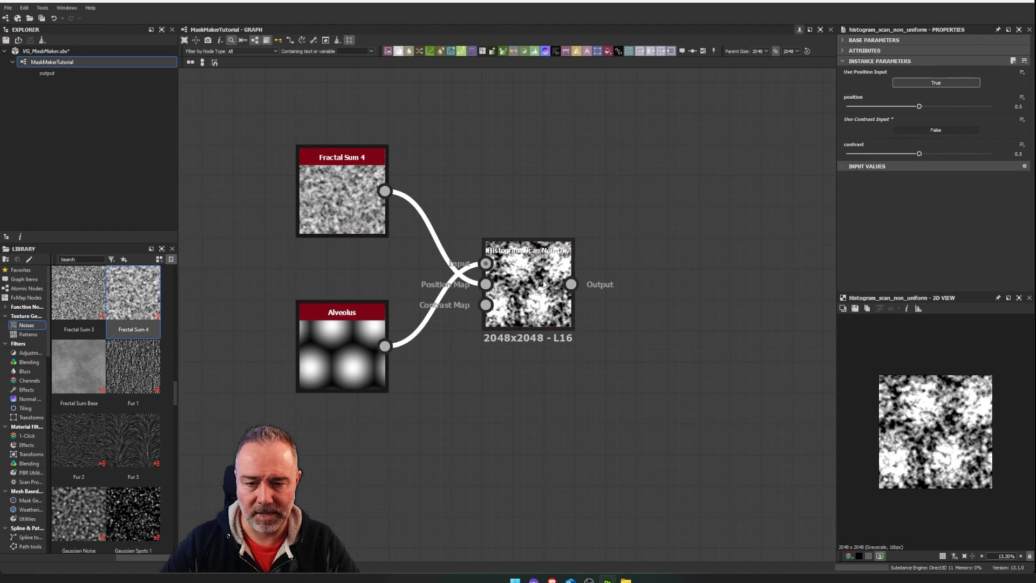
pyautogui.moveTo(339, 337); pyautogui.dragTo(339, 307)
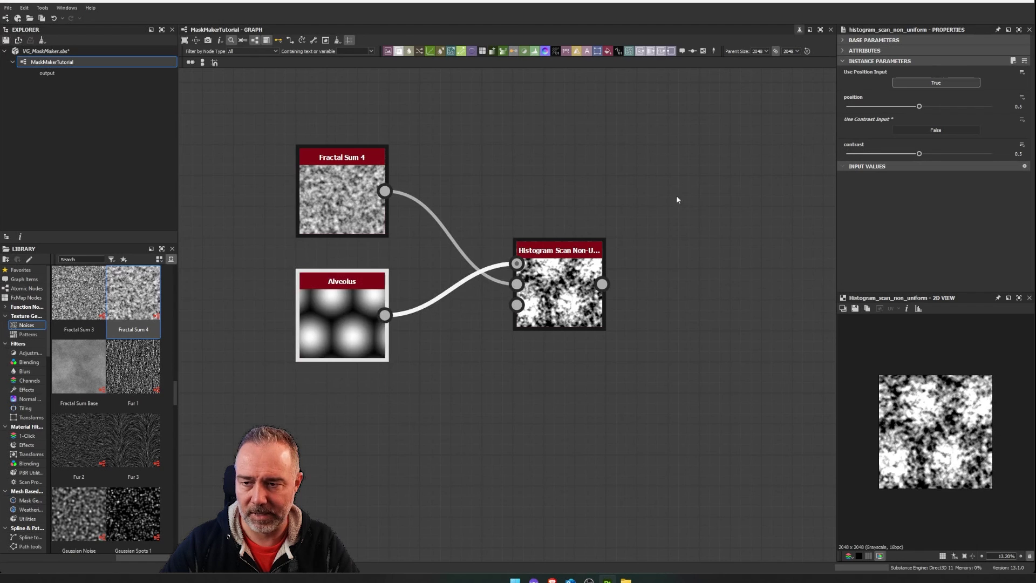
# Set the Histogram Scan Non-Uniform's contrast to 0.76 and position to 0.42.
pyautogui.click(565, 267)
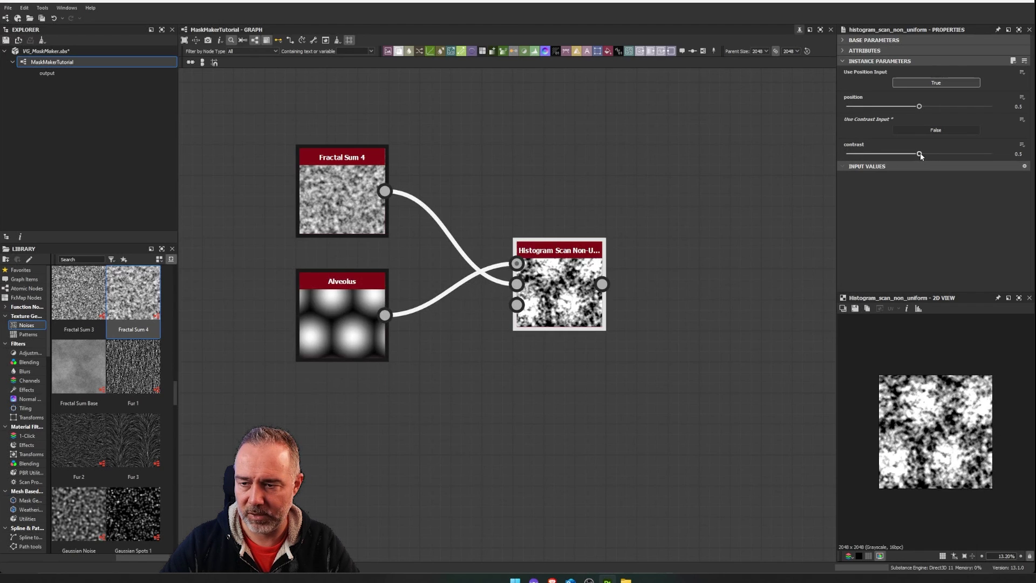
pyautogui.moveTo(920, 154); pyautogui.dragTo(955, 154)
pyautogui.moveTo(920, 106)
pyautogui.mouseDown()
pyautogui.moveTo(897, 118)
pyautogui.moveTo(928, 117)
pyautogui.moveTo(901, 108)
pyautogui.mouseUp()
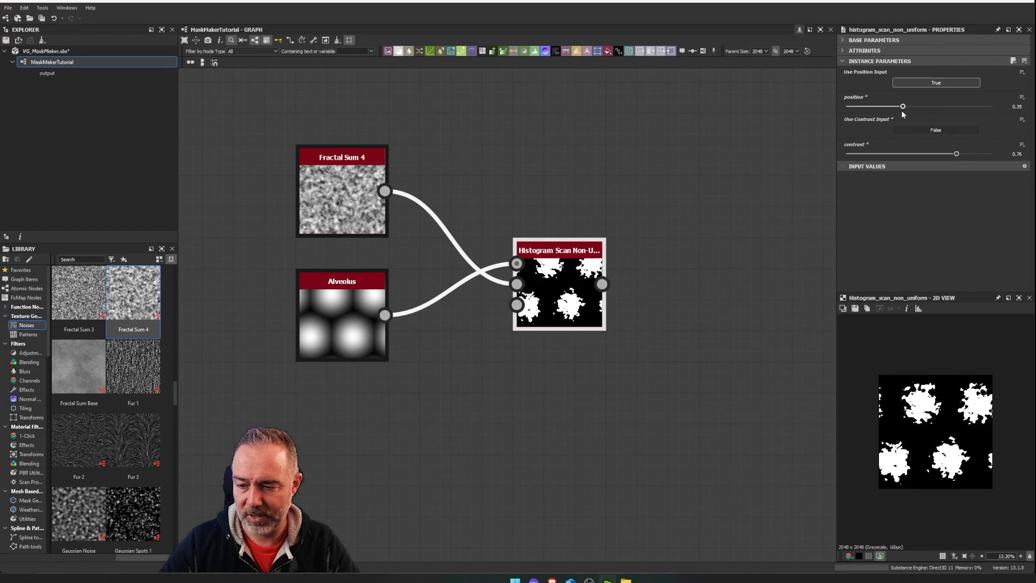
pyautogui.scroll(2, 566, 277)
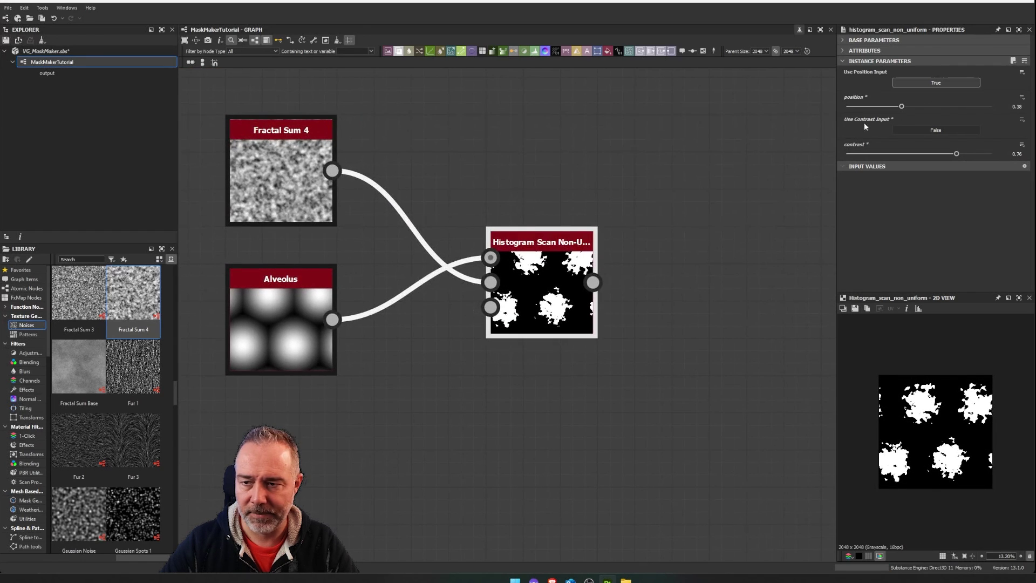
pyautogui.moveTo(901, 108); pyautogui.dragTo(908, 107)
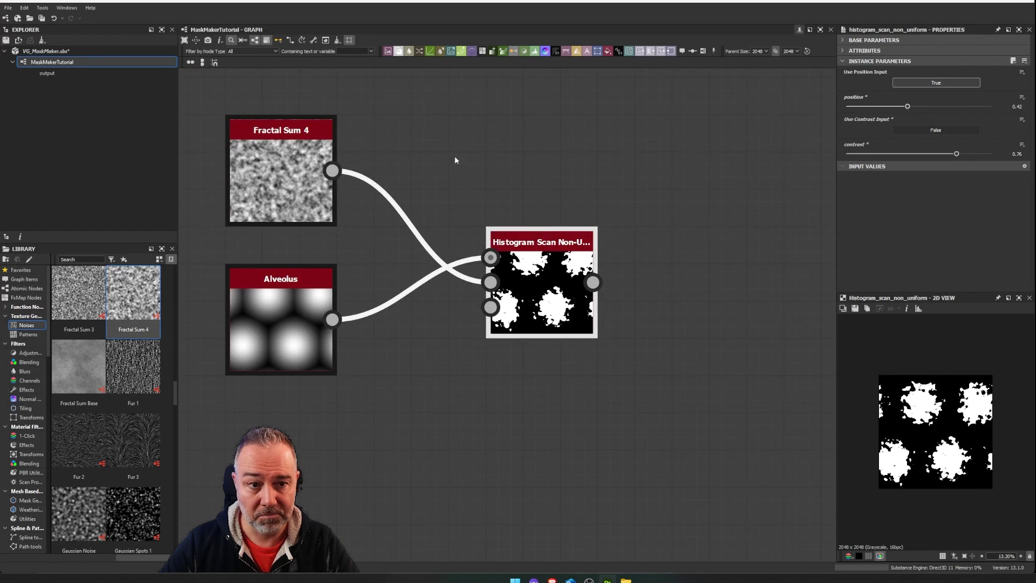
# Rearrange the source nodes so Alveolus sits above Fractal Sum 4 and their links no longer cross.
pyautogui.scroll(-3, 331, 221)
pyautogui.moveTo(329, 205); pyautogui.dragTo(328, 324)
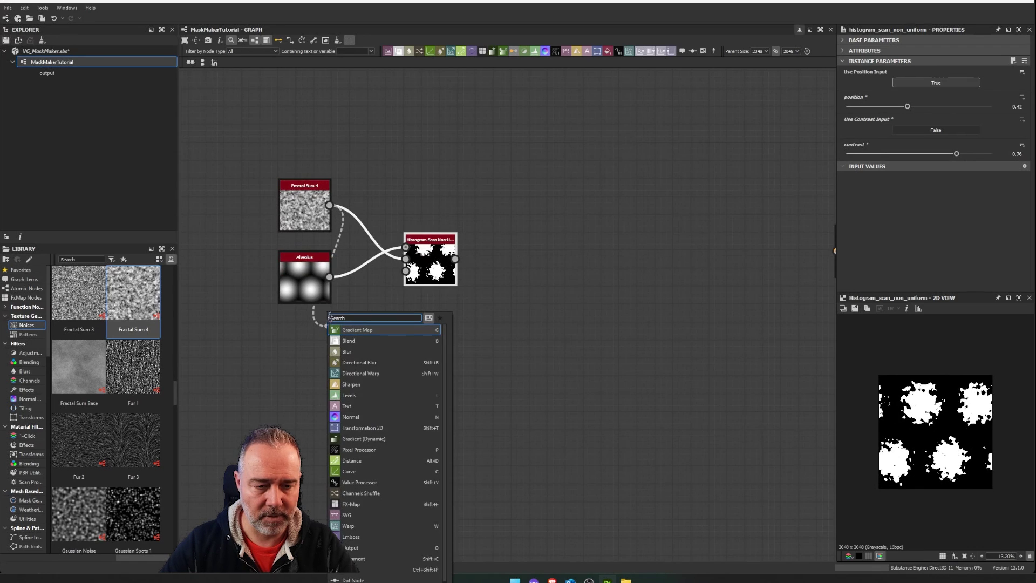
pyautogui.click(267, 305)
pyautogui.moveTo(305, 283); pyautogui.dragTo(323, 154)
pyautogui.moveTo(305, 208); pyautogui.dragTo(331, 313)
pyautogui.moveTo(323, 154); pyautogui.dragTo(340, 230)
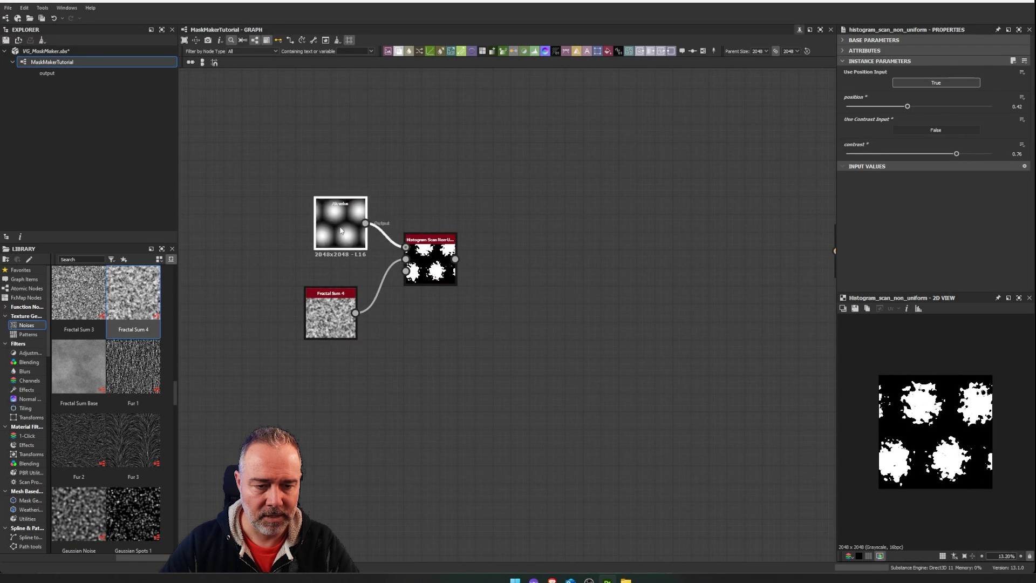
pyautogui.scroll(4, 287, 198)
pyautogui.scroll(-3, 290, 212)
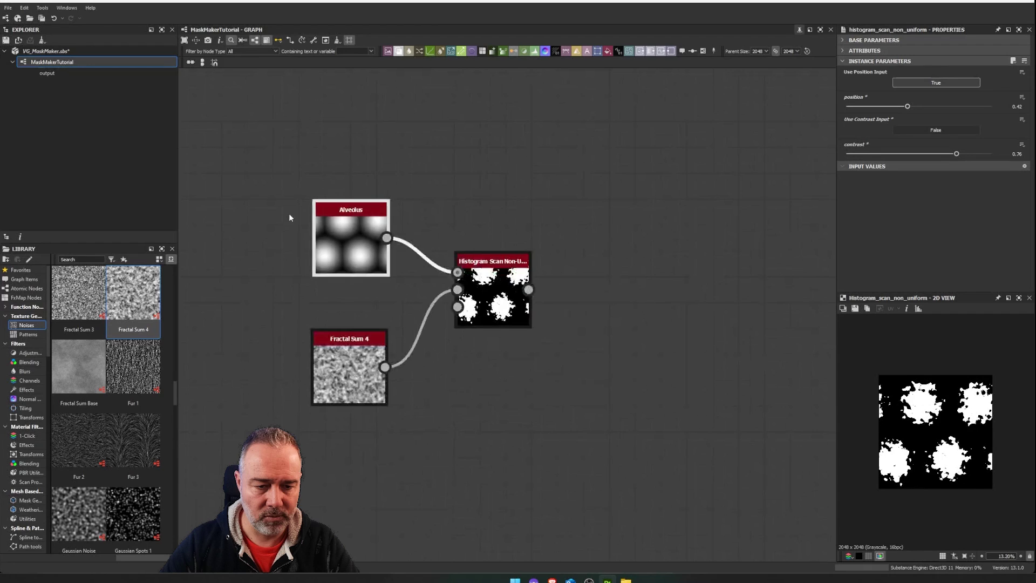
# Compare the Alveolus, Fractal Sum 4 and Histogram Scan Non-Uniform results in the 2D view.
pyautogui.doubleClick(333, 222)
pyautogui.doubleClick(342, 333)
pyautogui.doubleClick(492, 264)
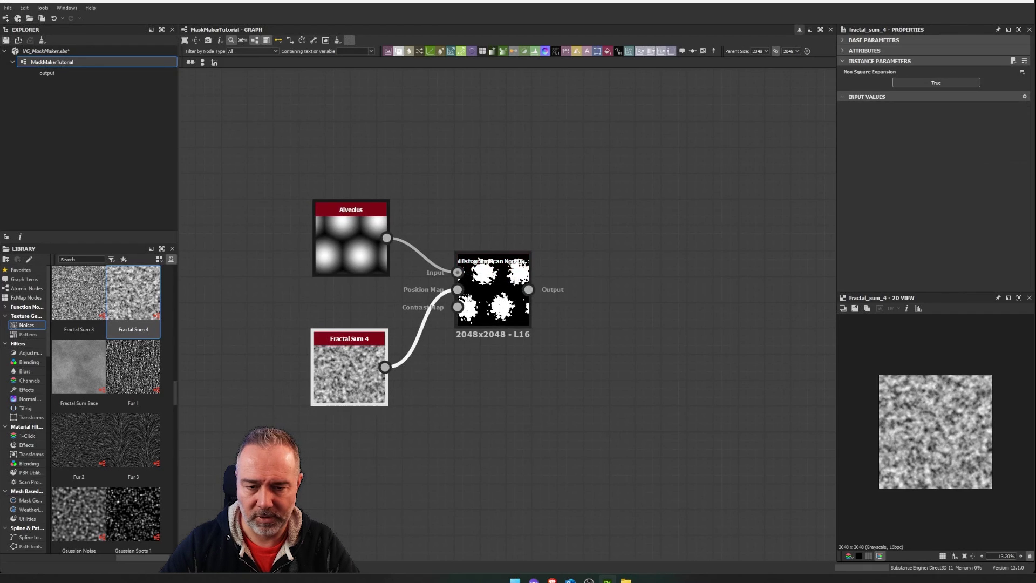
pyautogui.scroll(3, 558, 282)
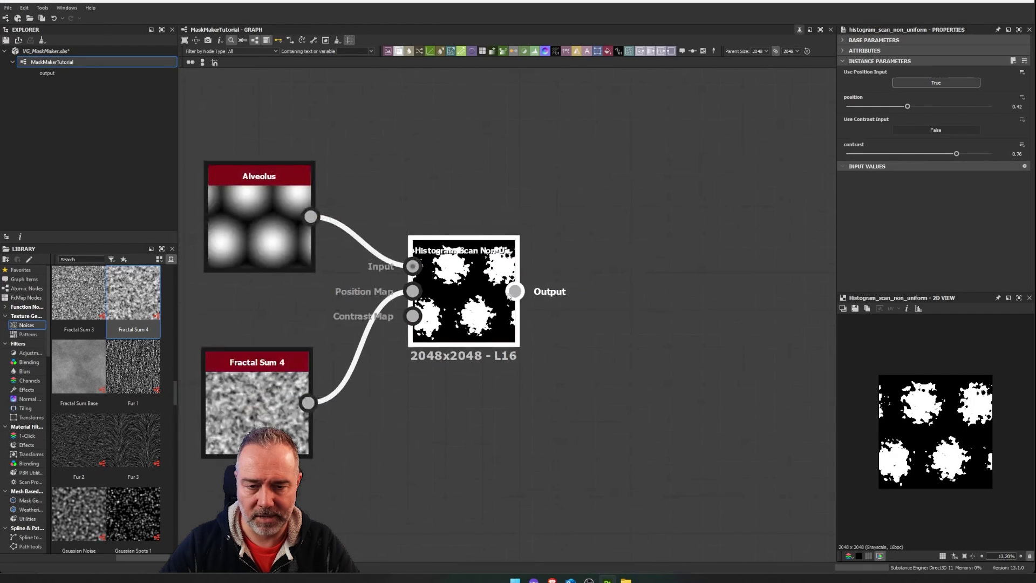
# Move Histogram Scan Non-Uniform farther from its sources, set its contrast to 0.59 and check the mask in the 2D view.
pyautogui.moveTo(466, 289); pyautogui.dragTo(505, 287)
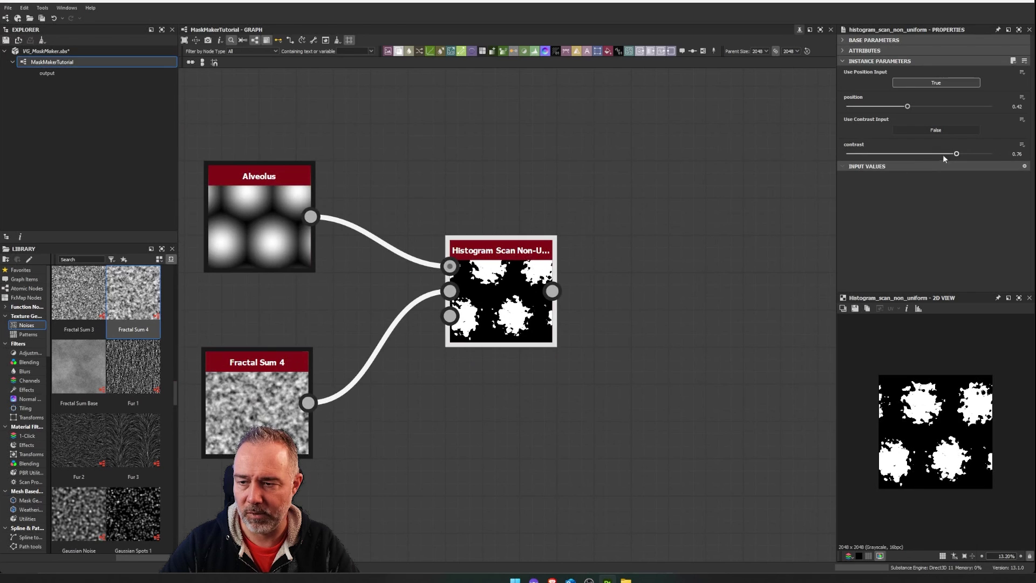
pyautogui.moveTo(979, 158); pyautogui.dragTo(932, 155)
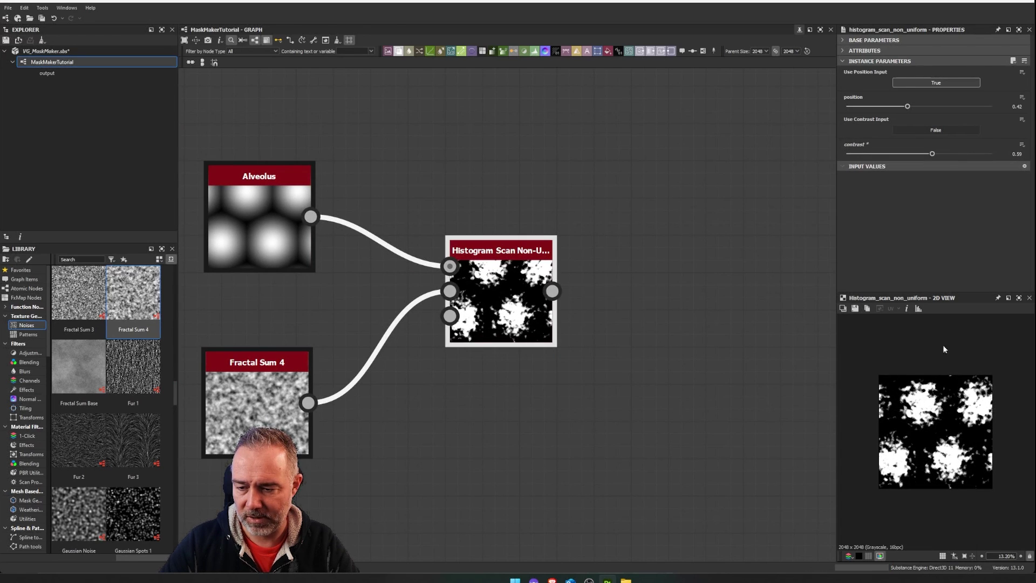
pyautogui.scroll(3, 943, 349)
pyautogui.scroll(-1, 943, 349)
pyautogui.moveTo(551, 223); pyautogui.dragTo(598, 223, button='middle')
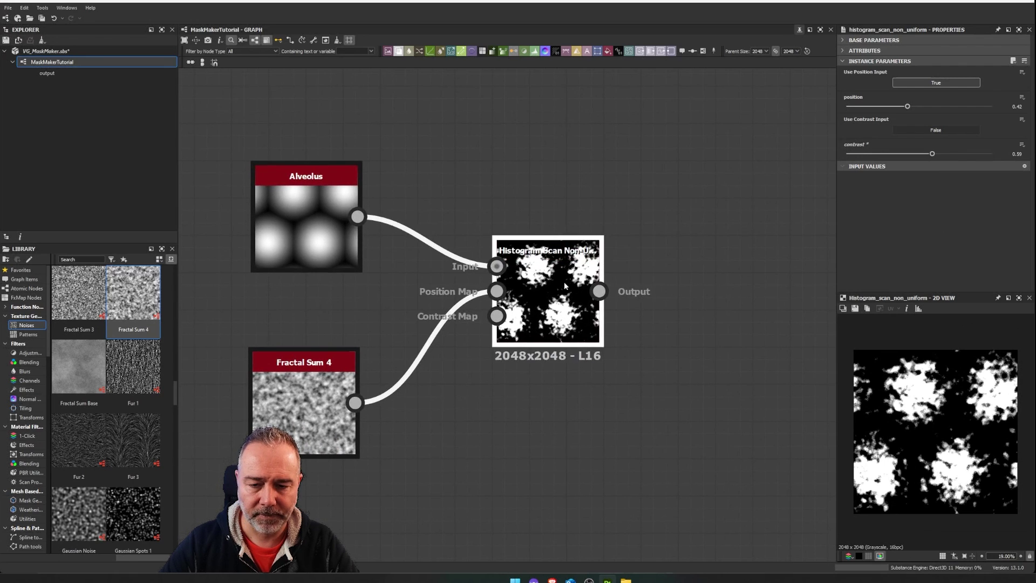
pyautogui.moveTo(564, 282); pyautogui.dragTo(571, 247, button='middle')
# Connect Histogram Scan Non-Uniform to the output node and move the output node closer, level with it.
pyautogui.scroll(-2, 492, 248)
pyautogui.moveTo(493, 247); pyautogui.dragTo(641, 151, button='middle')
pyautogui.moveTo(642, 151); pyautogui.dragTo(283, 164)
pyautogui.moveTo(359, 200); pyautogui.dragTo(581, 243, button='middle')
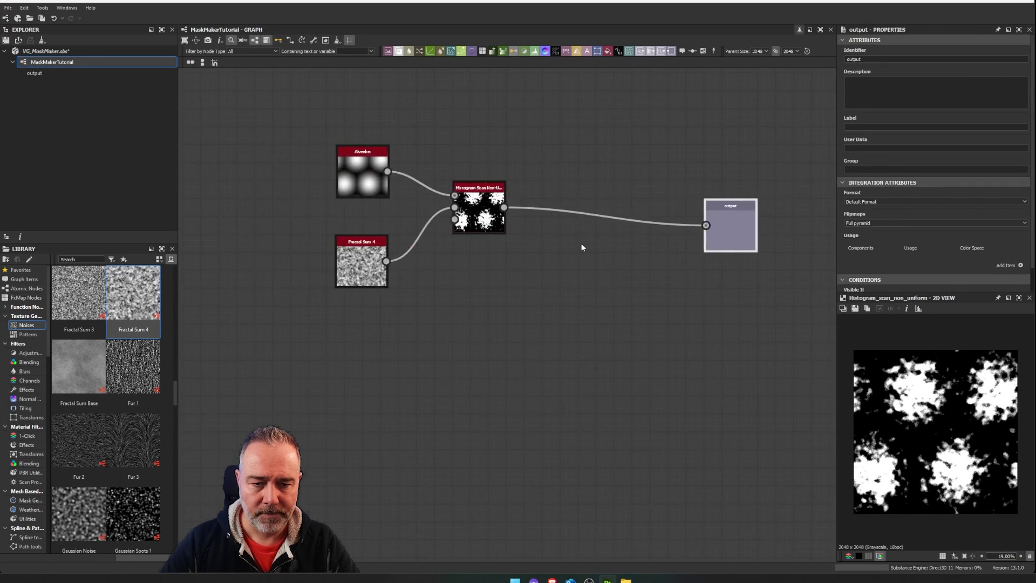
pyautogui.moveTo(740, 222); pyautogui.dragTo(614, 207)
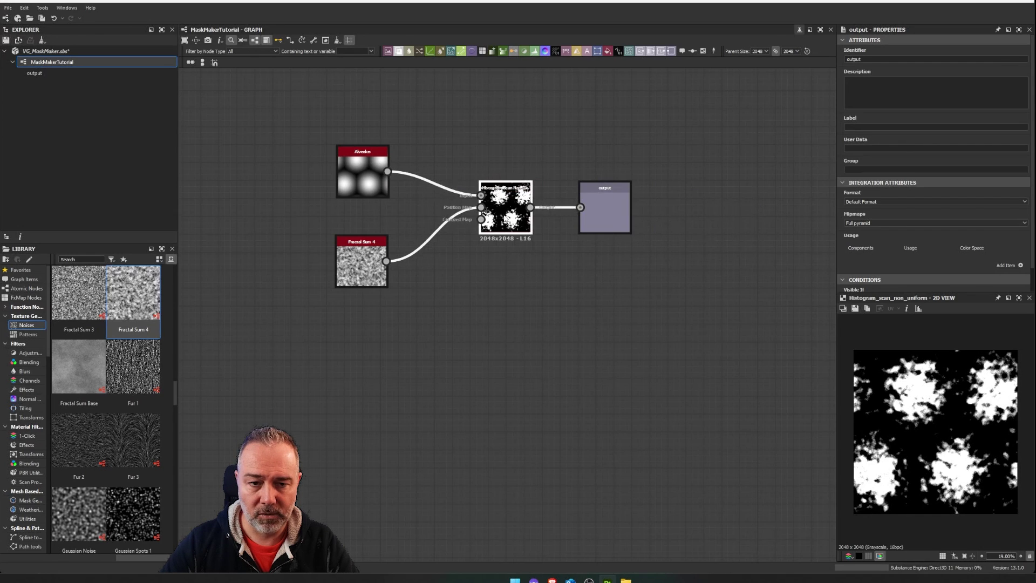
pyautogui.click(487, 215)
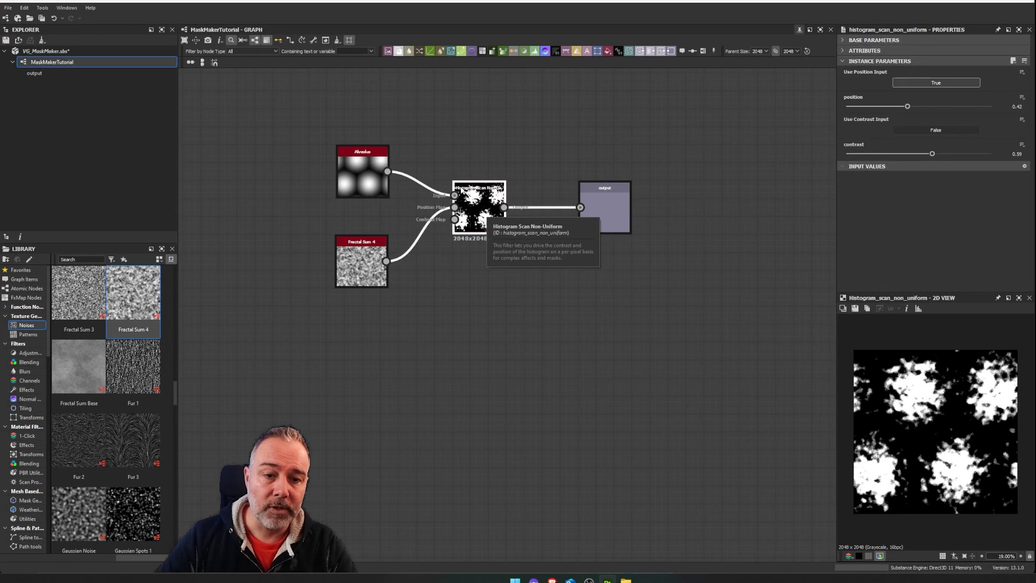
# Spread the graph out, shifting the scan and output nodes away from the sources and widening the gap between Alveolus and Fractal Sum 4.
pyautogui.moveTo(255, 198); pyautogui.dragTo(261, 261, button='middle')
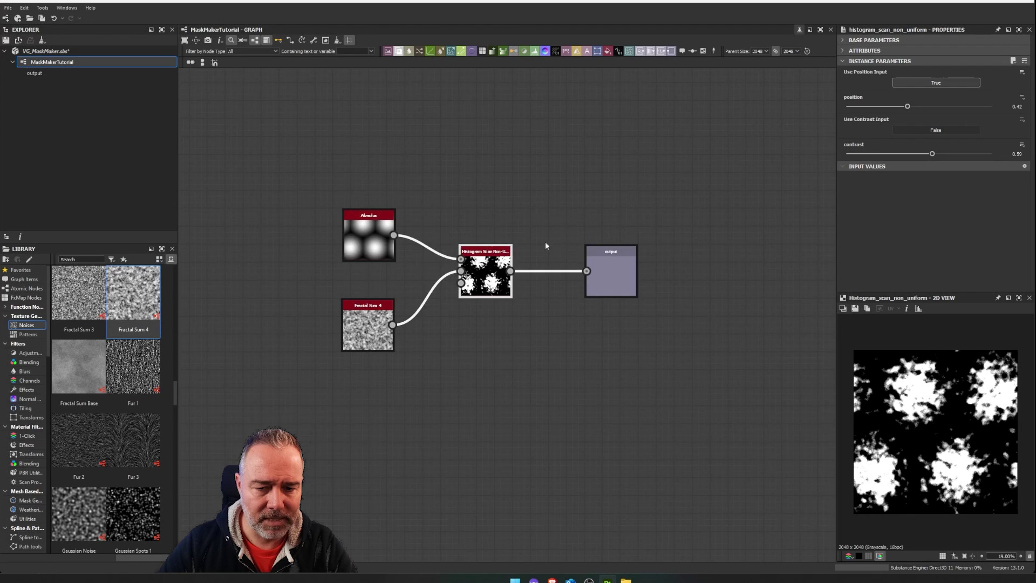
pyautogui.moveTo(529, 197); pyautogui.dragTo(694, 291)
pyautogui.moveTo(485, 276); pyautogui.dragTo(557, 293)
pyautogui.moveTo(369, 323); pyautogui.dragTo(354, 387)
pyautogui.click(356, 322)
pyautogui.moveTo(357, 253); pyautogui.dragTo(348, 306)
pyautogui.click(357, 212)
# Add a Shape node and place it above Alveolus.
pyautogui.scroll(3, 404, 248)
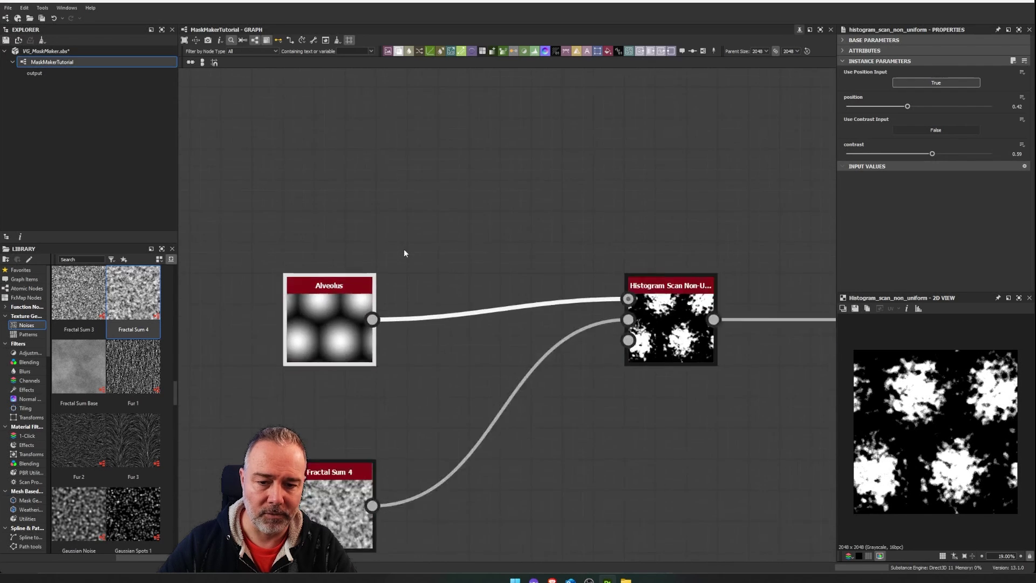
pyautogui.scroll(-2, 403, 248)
pyautogui.press('space')
pyautogui.write('shape')
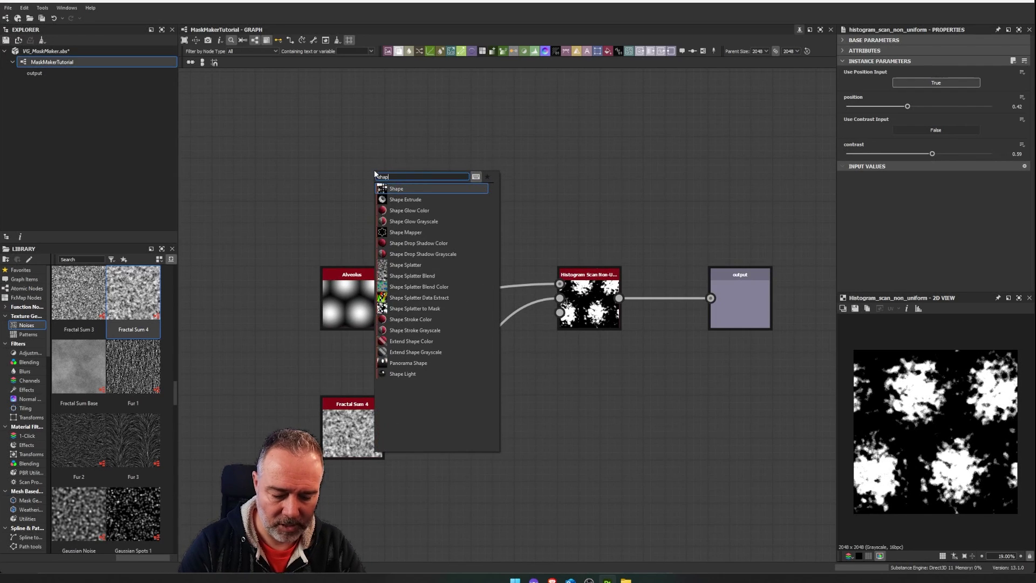
pyautogui.click(407, 189)
pyautogui.moveTo(400, 178); pyautogui.dragTo(376, 178)
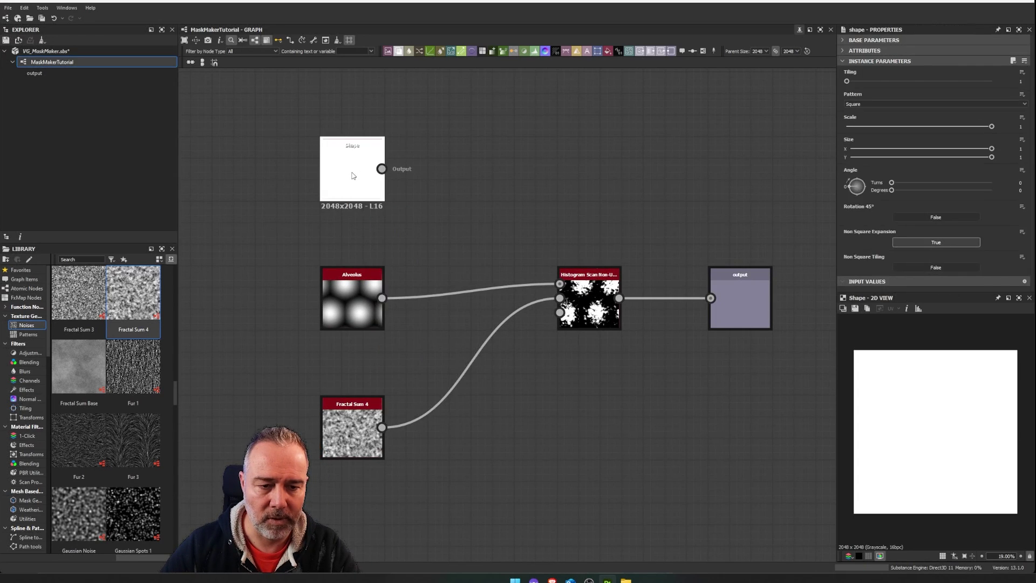
# Add a Blend node beside Shape, feed Shape into its foreground and set the cropping area's right value to 0.5.
pyautogui.press('space')
pyautogui.write('blend')
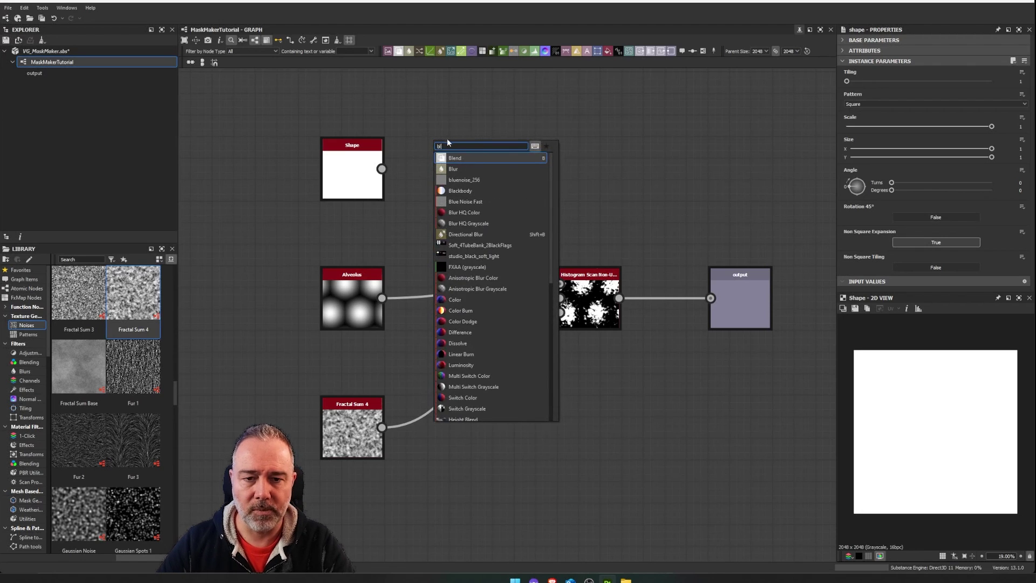
pyautogui.press('Return')
pyautogui.moveTo(381, 168); pyautogui.dragTo(409, 133)
pyautogui.moveTo(351, 162); pyautogui.dragTo(285, 151)
pyautogui.moveTo(432, 146); pyautogui.dragTo(389, 168)
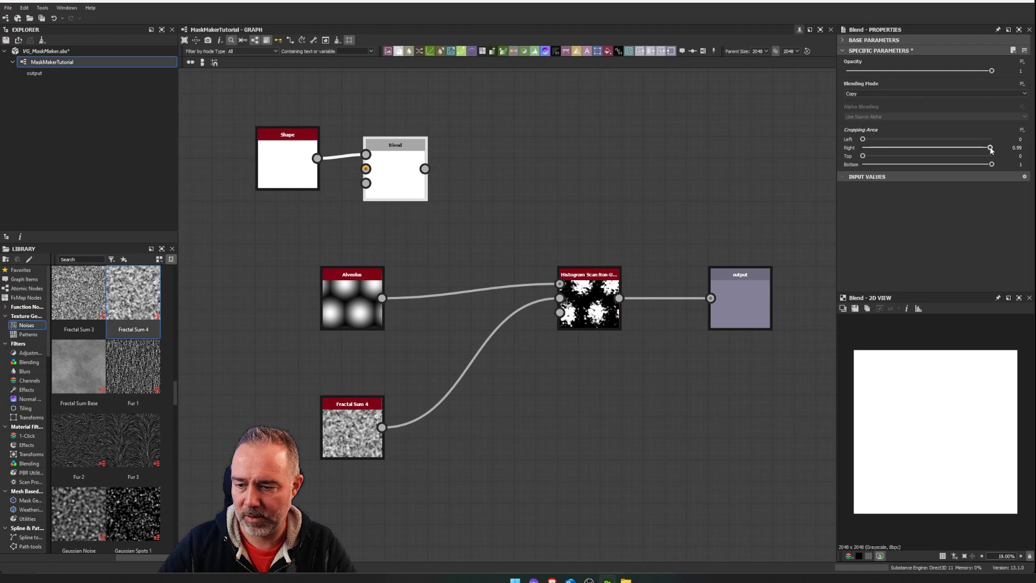
pyautogui.moveTo(990, 149); pyautogui.dragTo(929, 158)
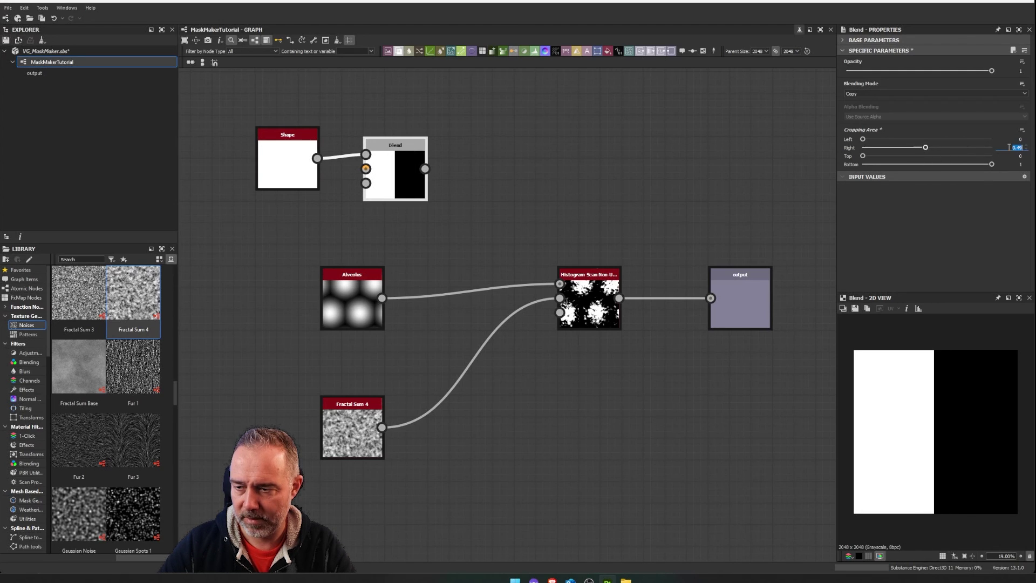
pyautogui.press('Return')
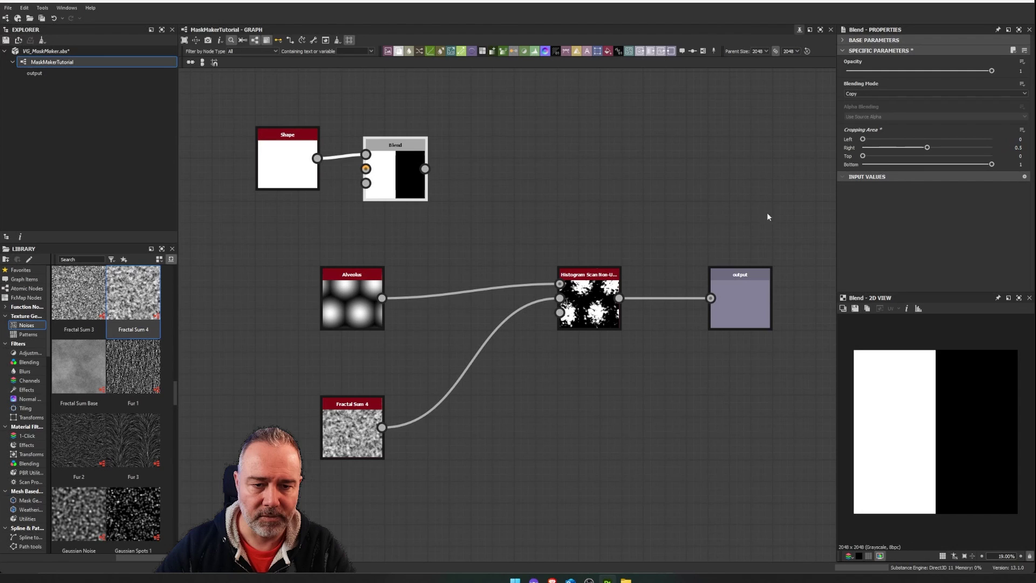
# Feed Blend into the Histogram Scan Non-Uniform input in place of Alveolus and inspect the mask in the 2D view.
pyautogui.moveTo(550, 270); pyautogui.dragTo(591, 294)
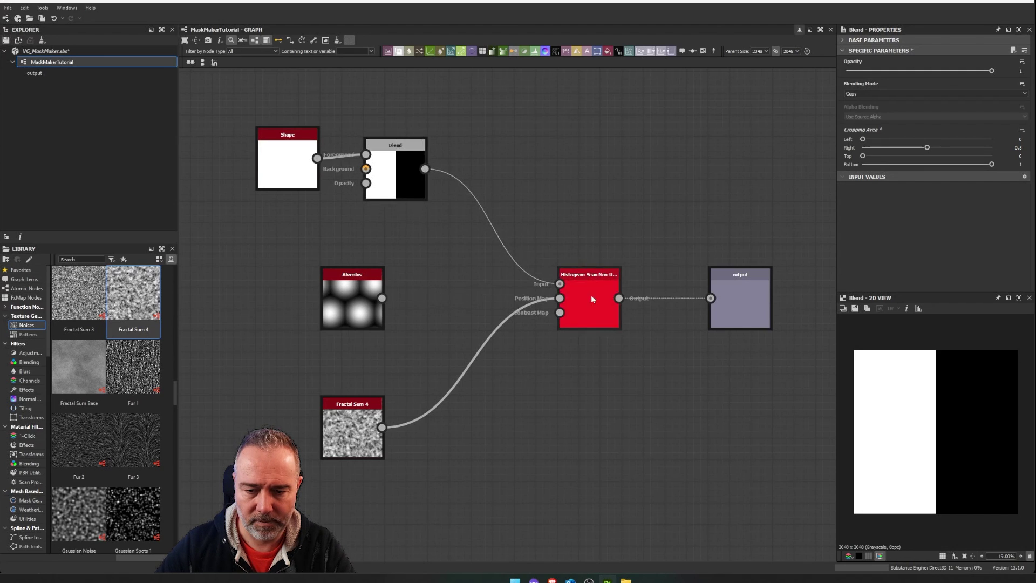
pyautogui.click(591, 295)
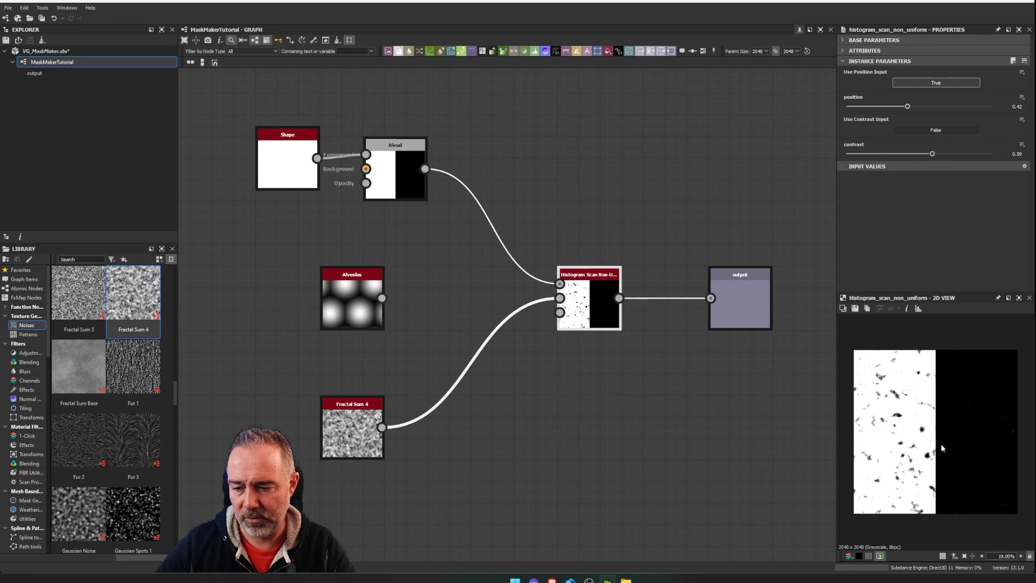
pyautogui.scroll(5, 936, 393)
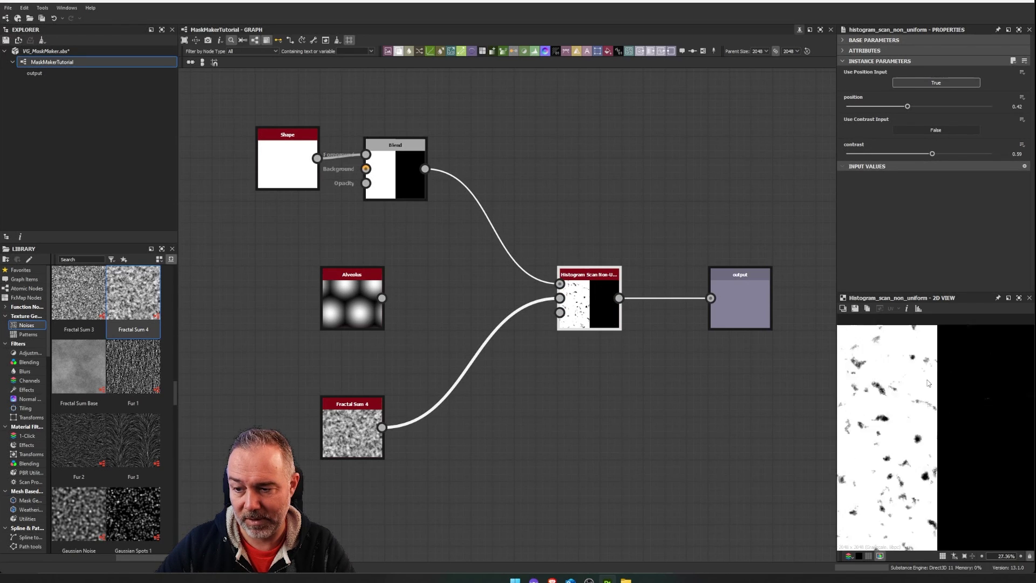
pyautogui.scroll(-5, 950, 381)
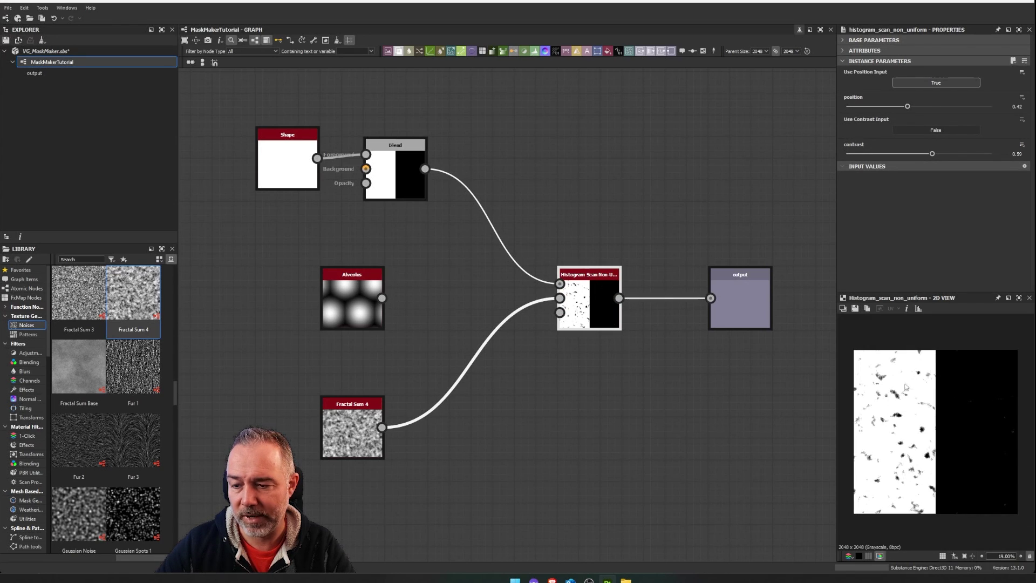
# Insert a Blur HQ Grayscale node between Blend and Histogram Scan Non-Uniform and align it with Blend.
pyautogui.moveTo(567, 181); pyautogui.dragTo(699, 289, button='middle')
pyautogui.scroll(-4, 637, 243)
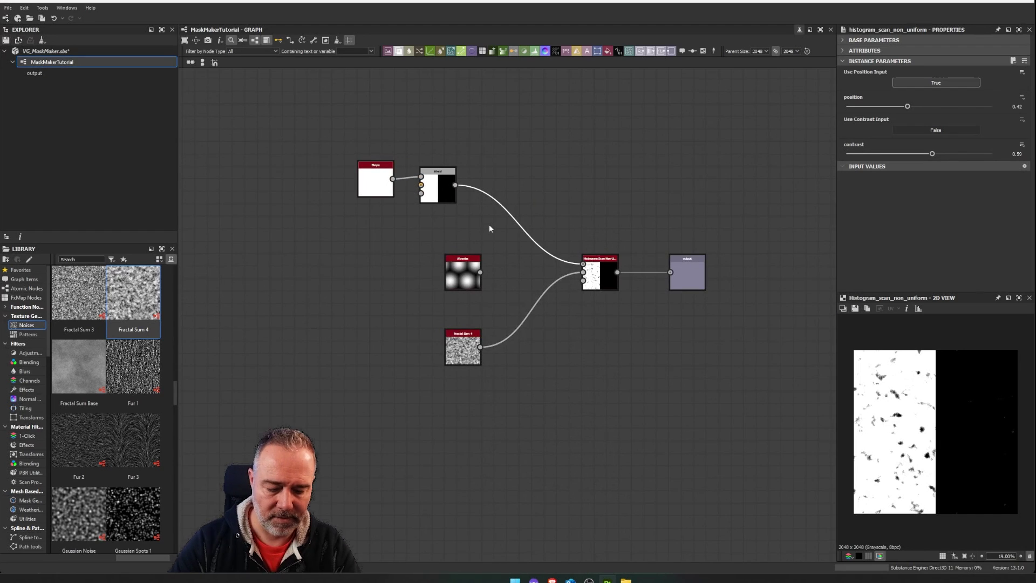
pyautogui.press('space')
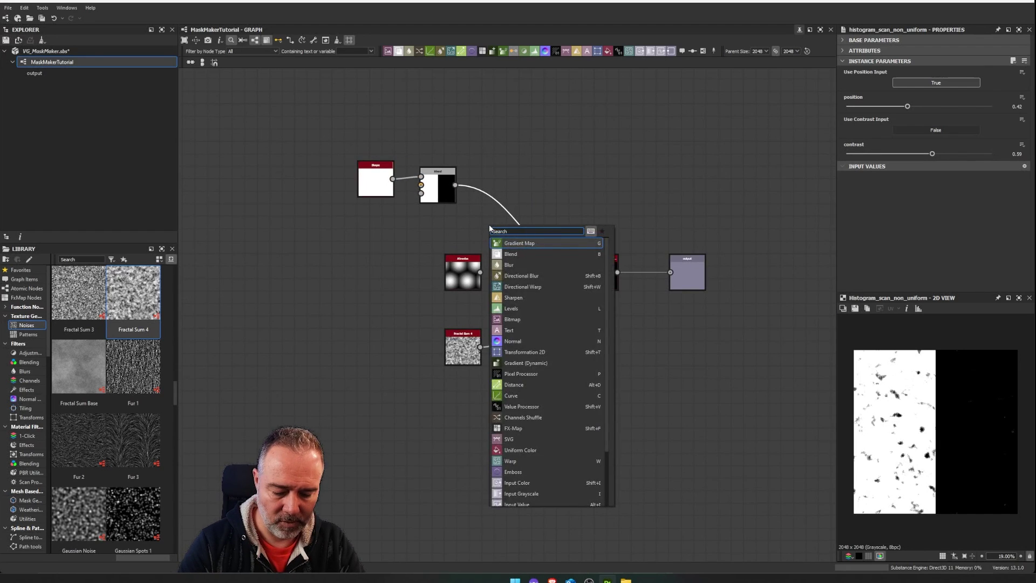
pyautogui.write('blur')
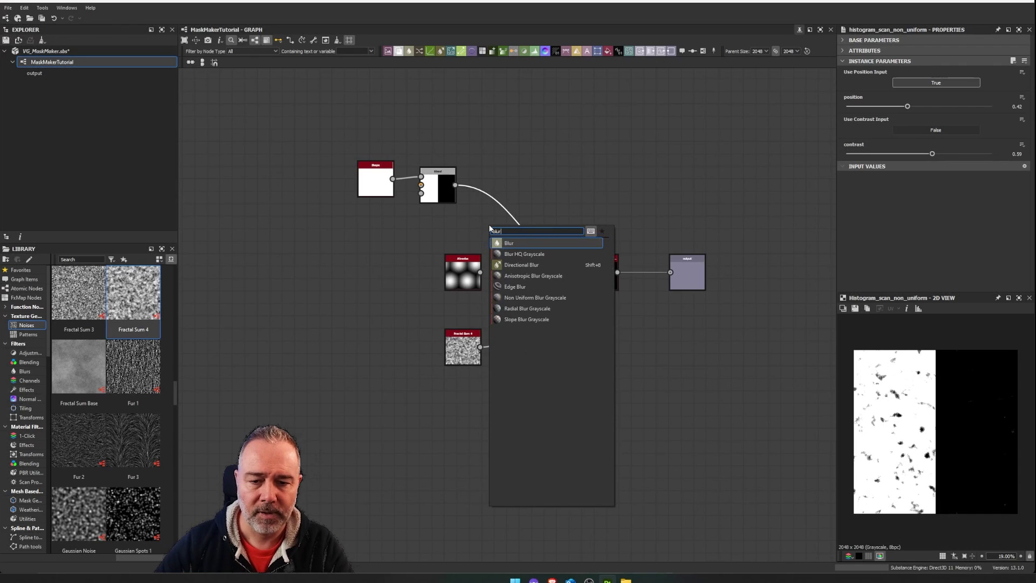
pyautogui.click(540, 253)
pyautogui.press('space')
pyautogui.press('Escape')
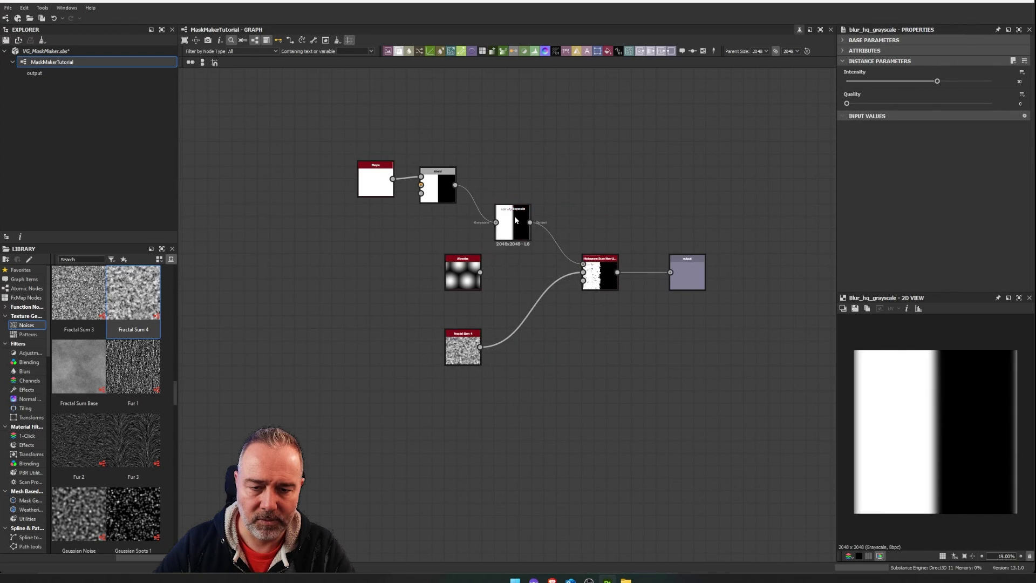
pyautogui.moveTo(509, 224); pyautogui.dragTo(521, 187)
# Preview Histogram Scan Non-Uniform and set its position to 0.55 and its contrast to 0.66.
pyautogui.doubleClick(600, 267)
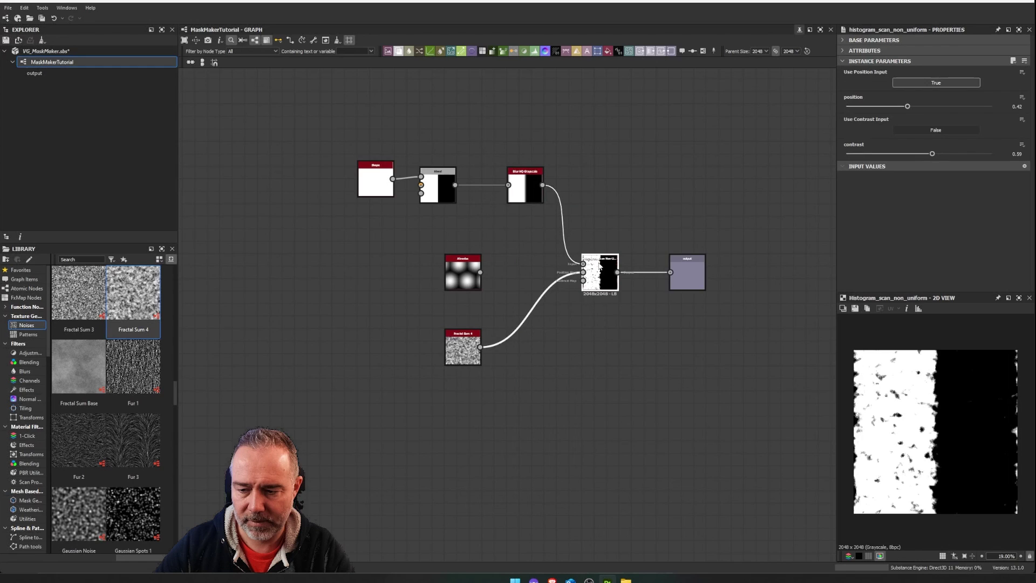
pyautogui.press('f')
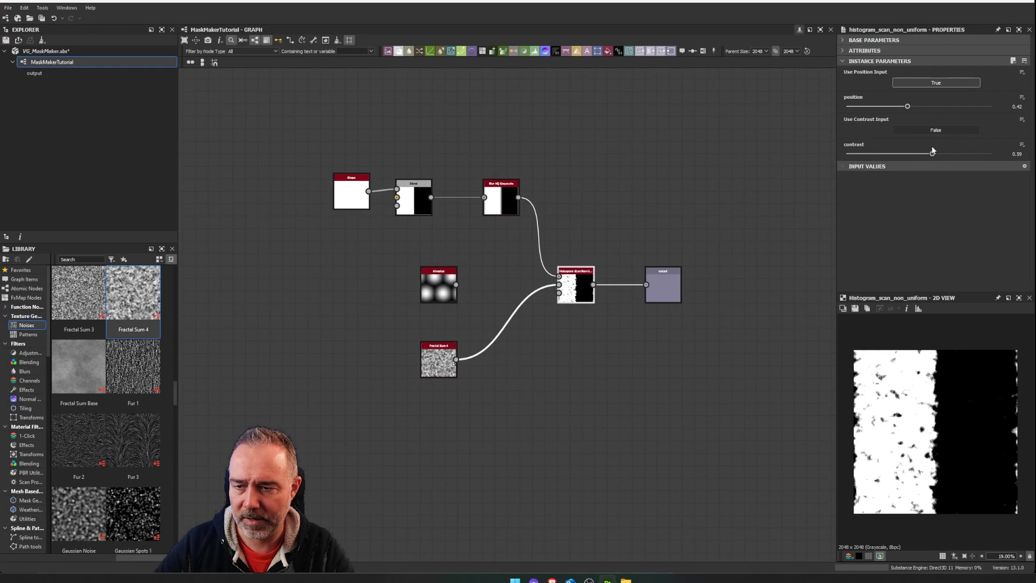
pyautogui.moveTo(932, 155); pyautogui.dragTo(923, 154)
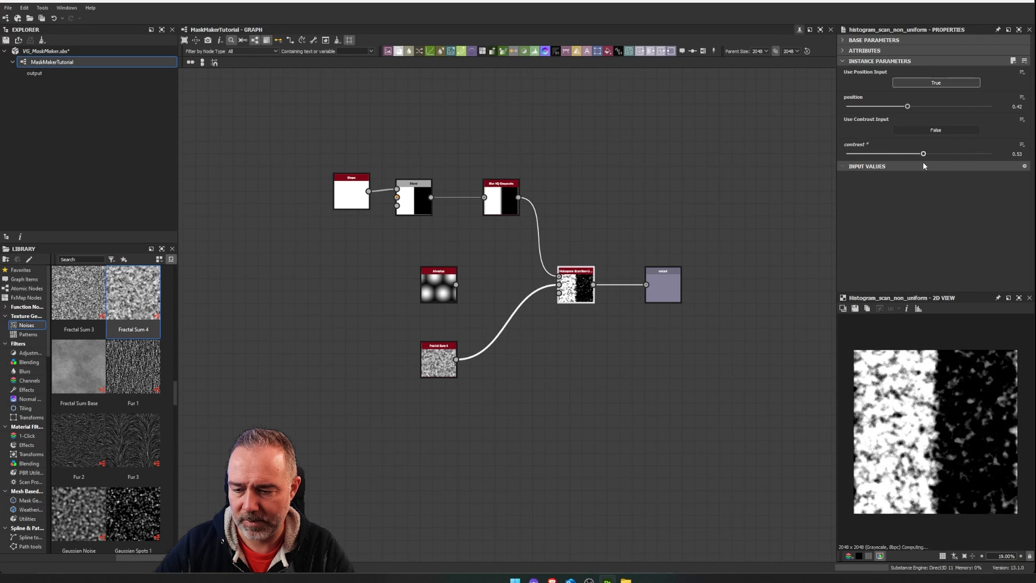
pyautogui.moveTo(909, 108); pyautogui.dragTo(926, 109)
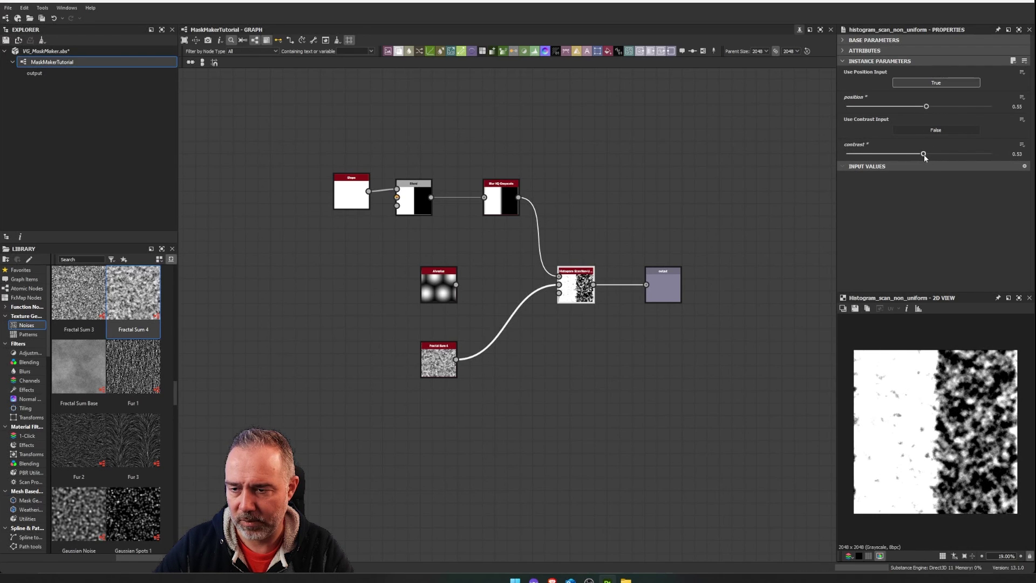
pyautogui.moveTo(923, 154)
pyautogui.mouseDown()
pyautogui.moveTo(949, 155)
pyautogui.moveTo(943, 161)
pyautogui.mouseUp()
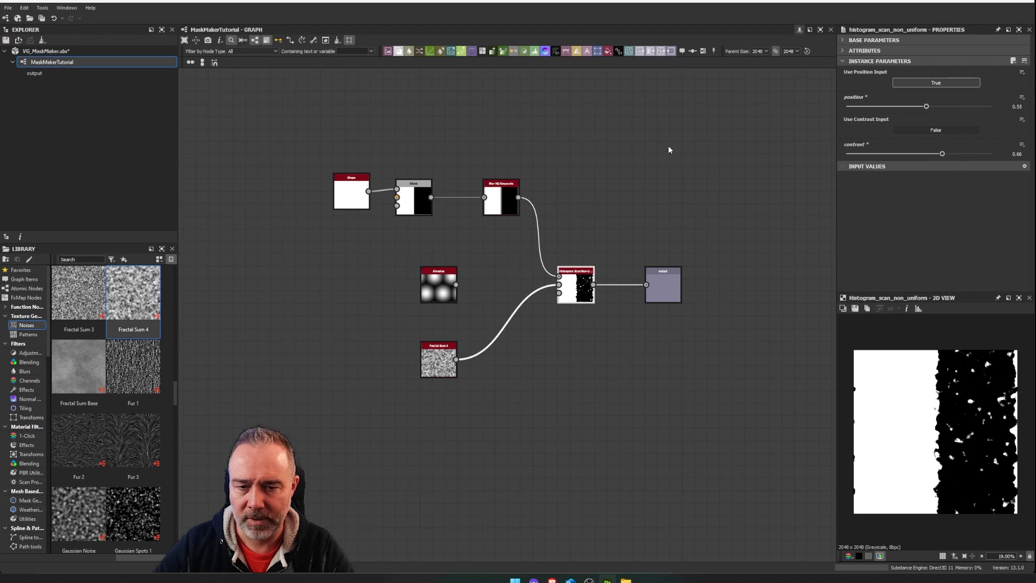
# Override the inherited tiling mode of Blur HQ Grayscale and set it to No Tiling.
pyautogui.scroll(3, 502, 200)
pyautogui.click(514, 173)
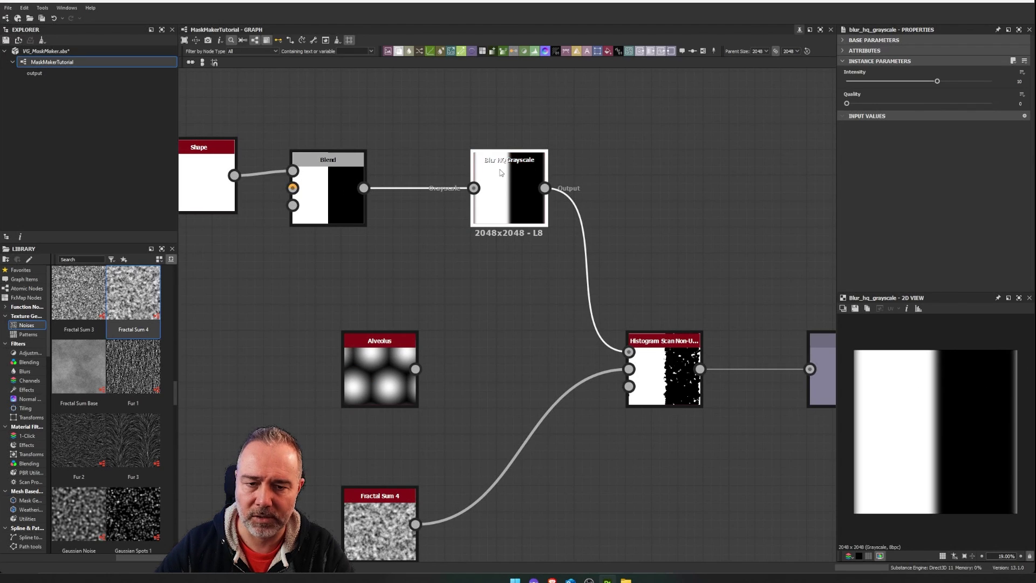
pyautogui.click(875, 40)
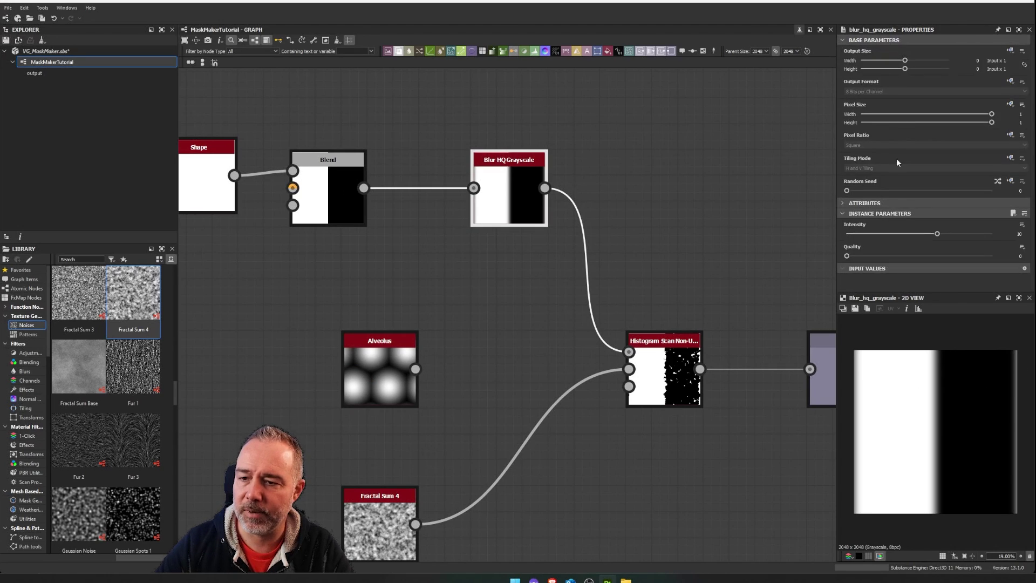
pyautogui.click(1010, 157)
pyautogui.click(1027, 190)
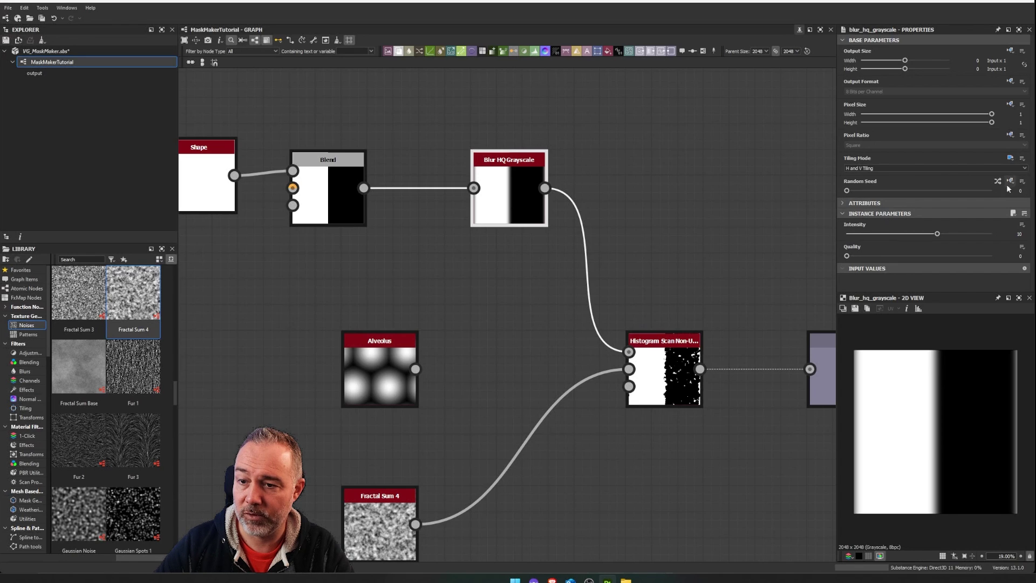
pyautogui.click(912, 169)
pyautogui.click(867, 180)
# Preview the Histogram Scan Non-Uniform mask in full and move the node slightly closer to its sources.
pyautogui.moveTo(764, 243); pyautogui.dragTo(694, 169, button='middle')
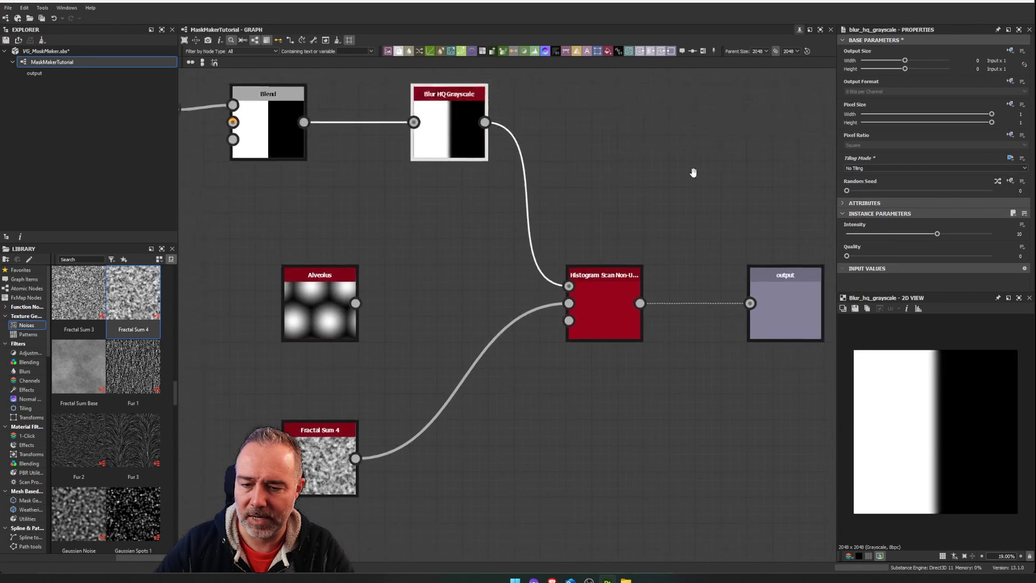
pyautogui.click(611, 289)
pyautogui.scroll(-2, 945, 407)
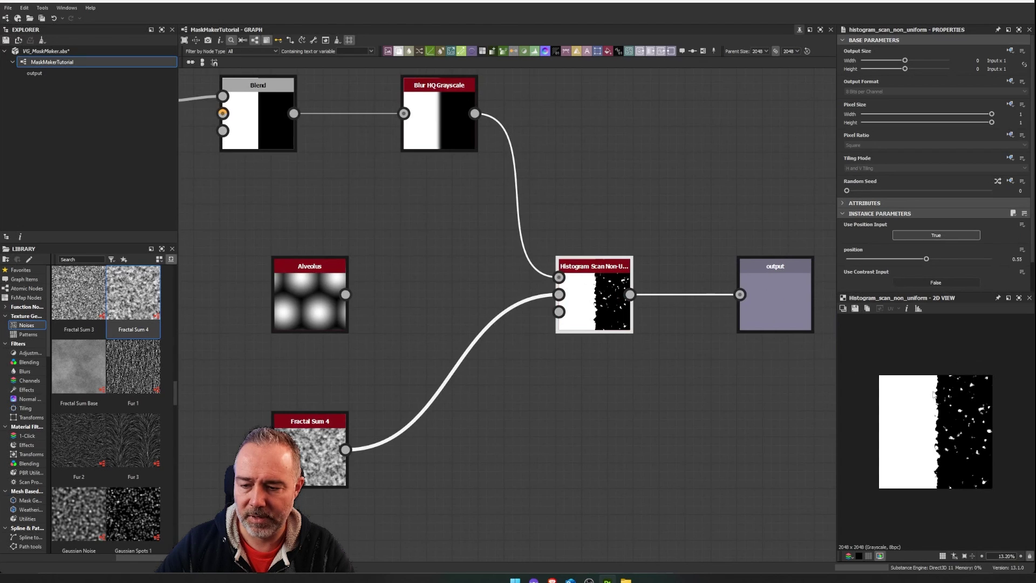
pyautogui.moveTo(613, 296); pyautogui.dragTo(582, 298)
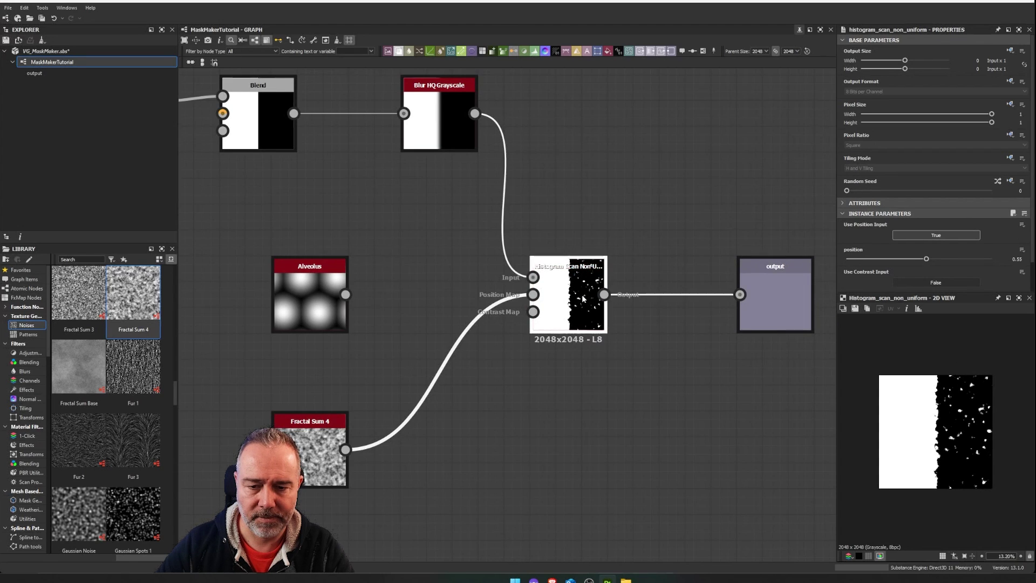
# Raise the Blur HQ Grayscale intensity for a wider soft edge and preview Histogram Scan Non-Uniform again.
pyautogui.click(451, 126)
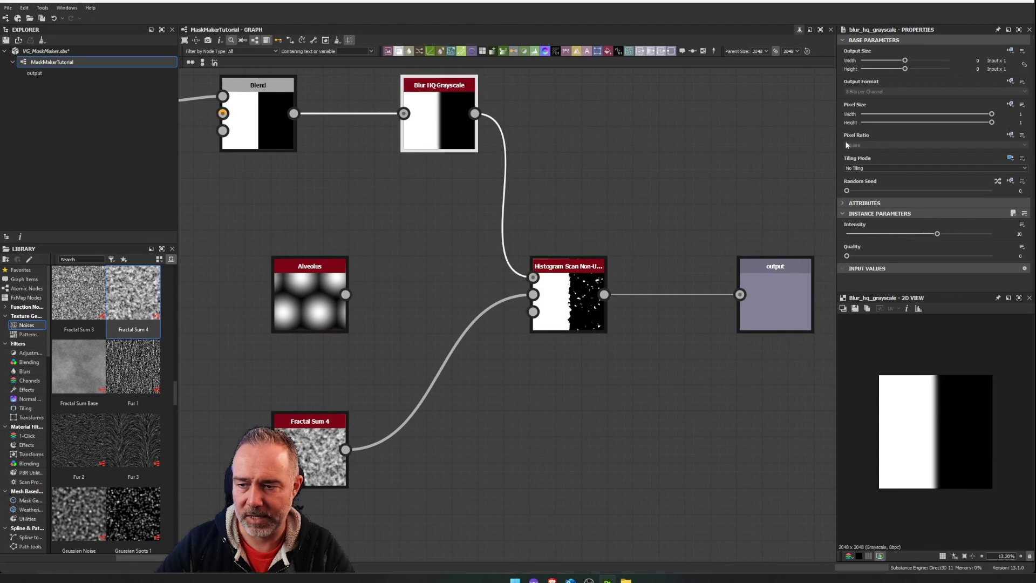
pyautogui.click(917, 40)
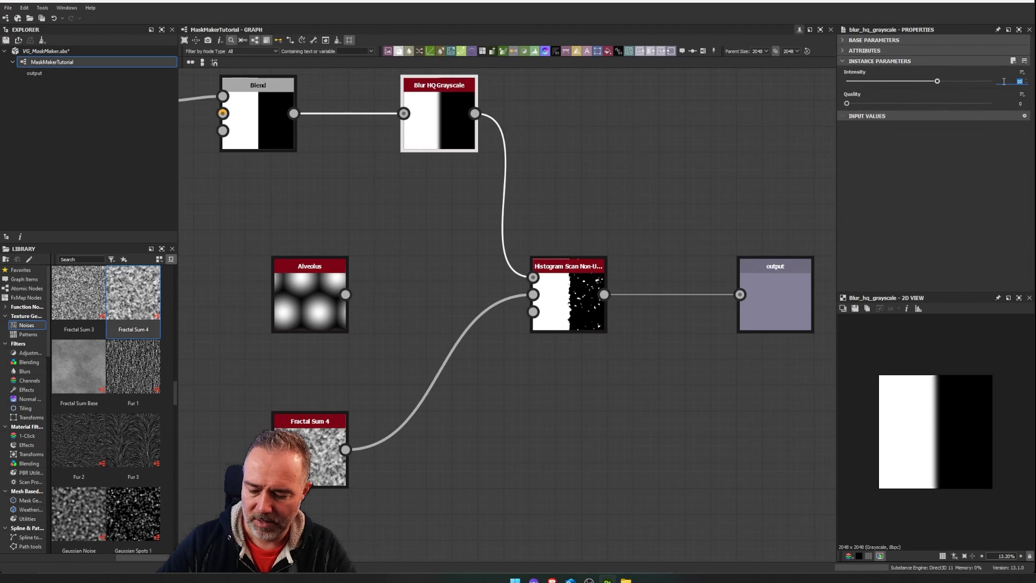
pyautogui.press('Return')
pyautogui.click(575, 304)
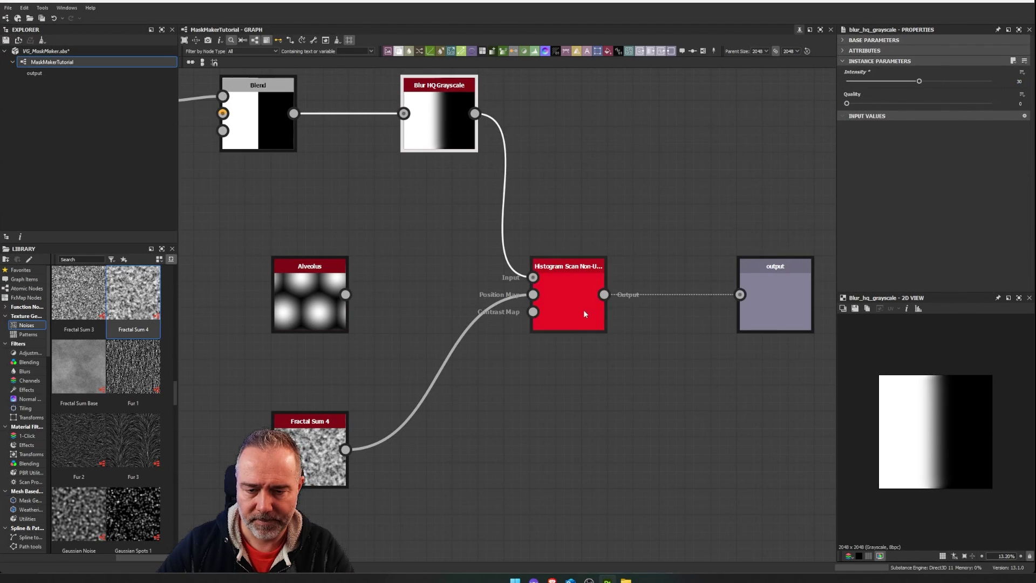
# Lower the Histogram Scan Non-Uniform position to 0.47 and check the broken edge in the 2D view.
pyautogui.scroll(4, 572, 276)
pyautogui.scroll(-4, 565, 265)
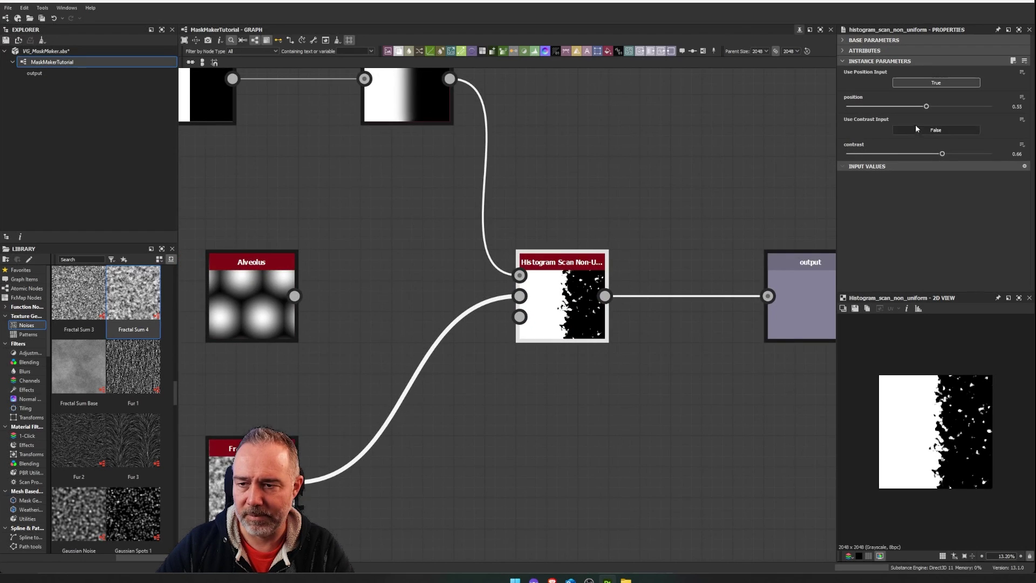
pyautogui.moveTo(926, 108); pyautogui.dragTo(916, 110)
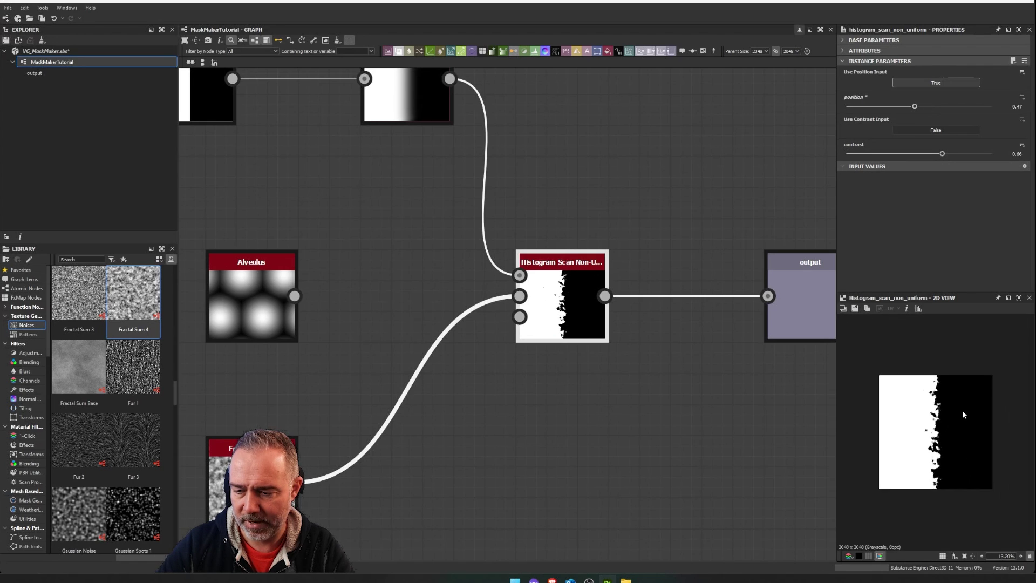
pyautogui.scroll(-1, 964, 412)
pyautogui.scroll(-4, 456, 323)
pyautogui.moveTo(457, 323); pyautogui.dragTo(445, 318, button='middle')
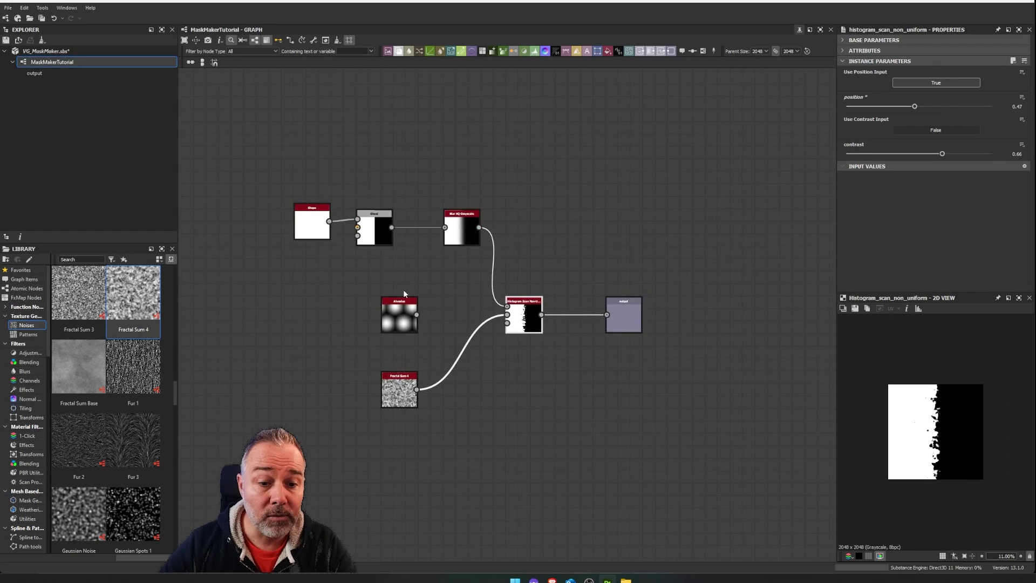
# Try Alveolus as the Blur HQ Grayscale source, then reconnect Blend to the blur.
pyautogui.click(399, 316)
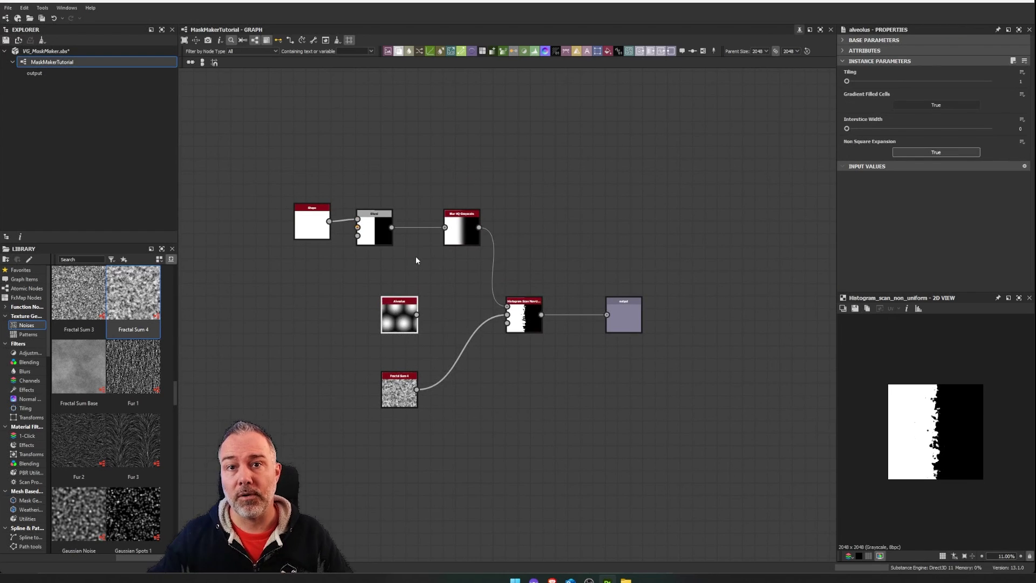
pyautogui.moveTo(383, 278); pyautogui.dragTo(405, 287, button='middle')
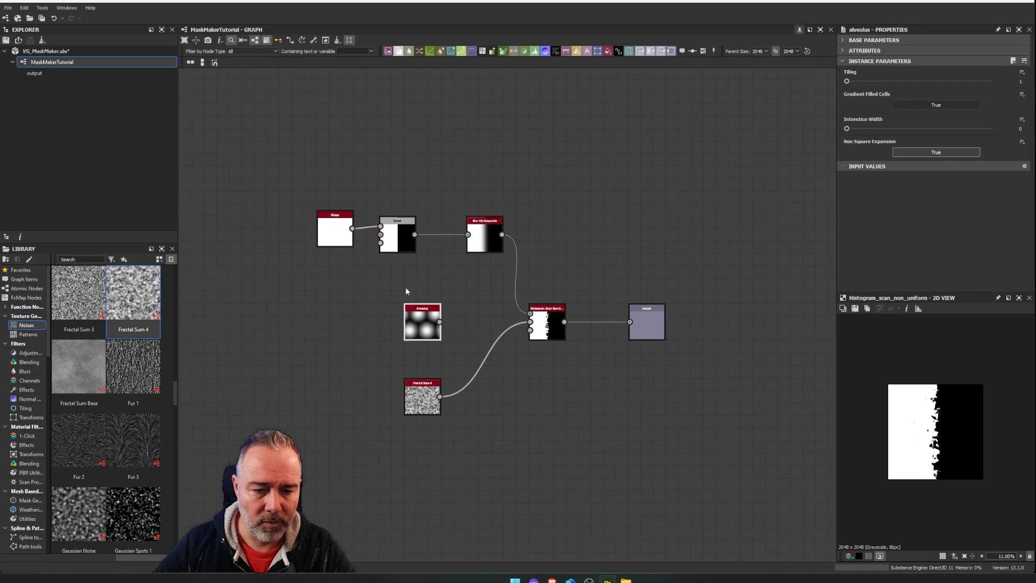
pyautogui.scroll(3, 426, 300)
pyautogui.moveTo(352, 235); pyautogui.dragTo(402, 278, button='middle')
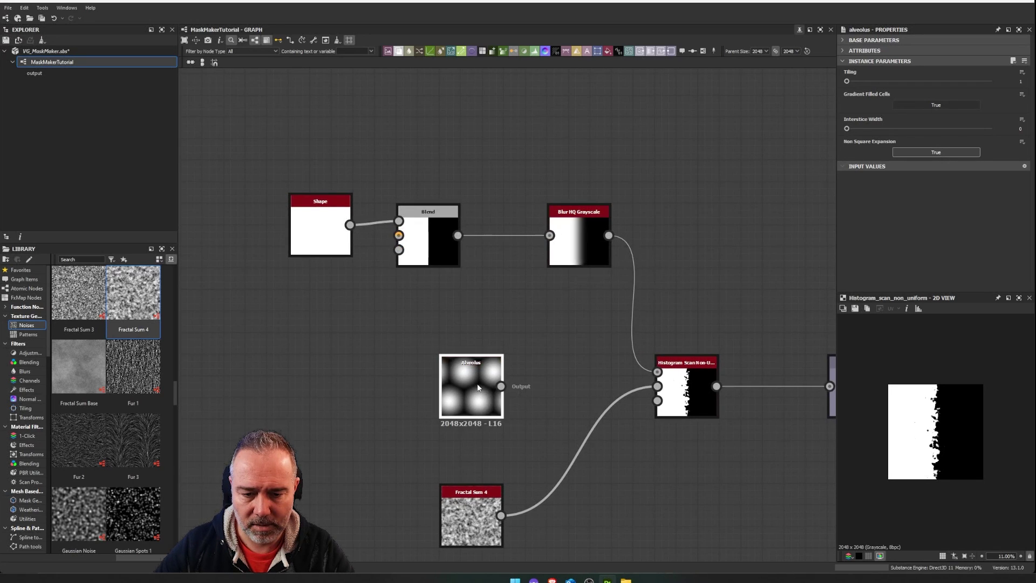
pyautogui.moveTo(501, 386); pyautogui.dragTo(550, 235)
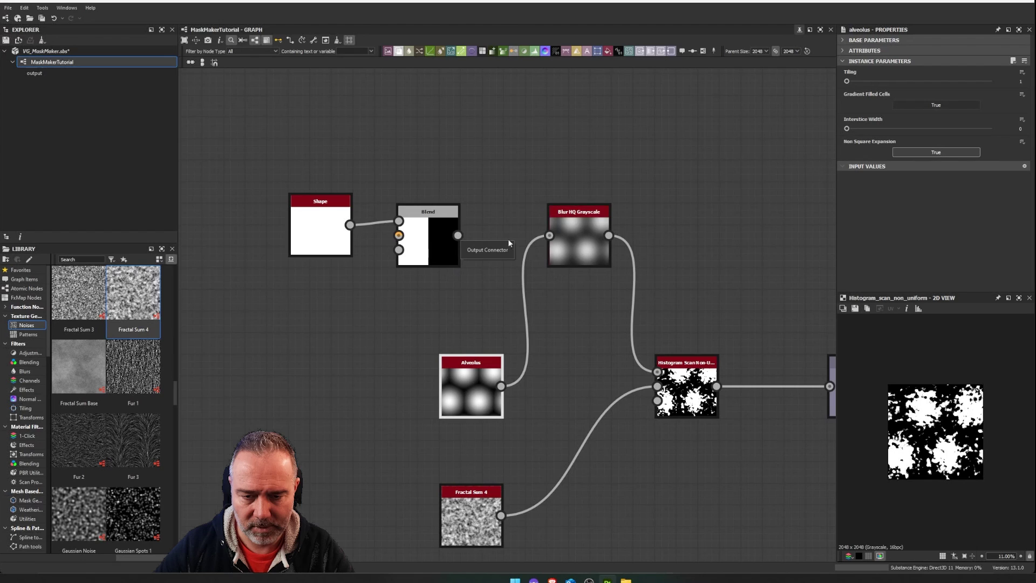
pyautogui.moveTo(457, 235); pyautogui.dragTo(549, 235)
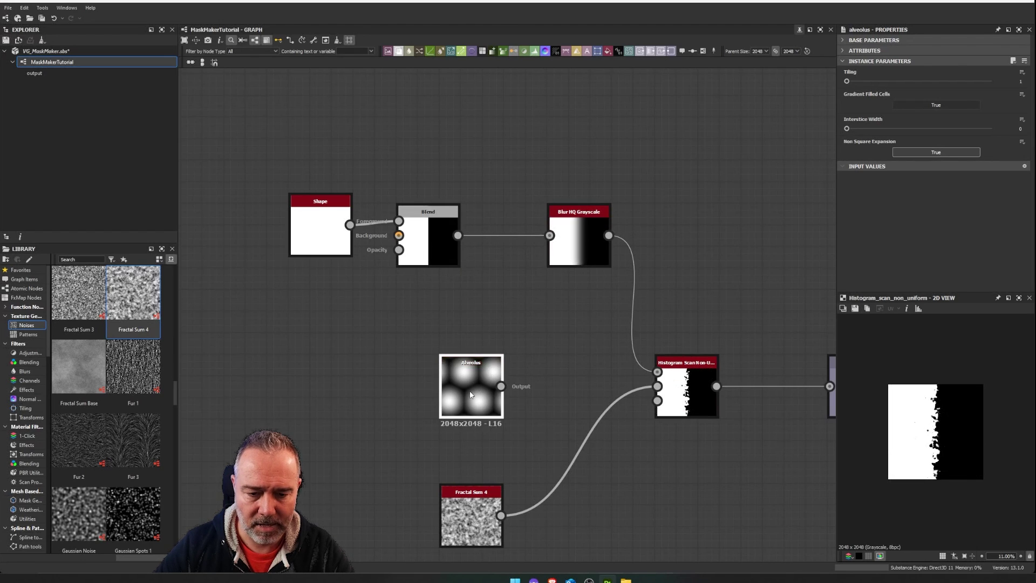
# Move the Alveolus node farther away from Histogram Scan Non-Uniform to free space after its output.
pyautogui.moveTo(465, 390); pyautogui.dragTo(394, 386)
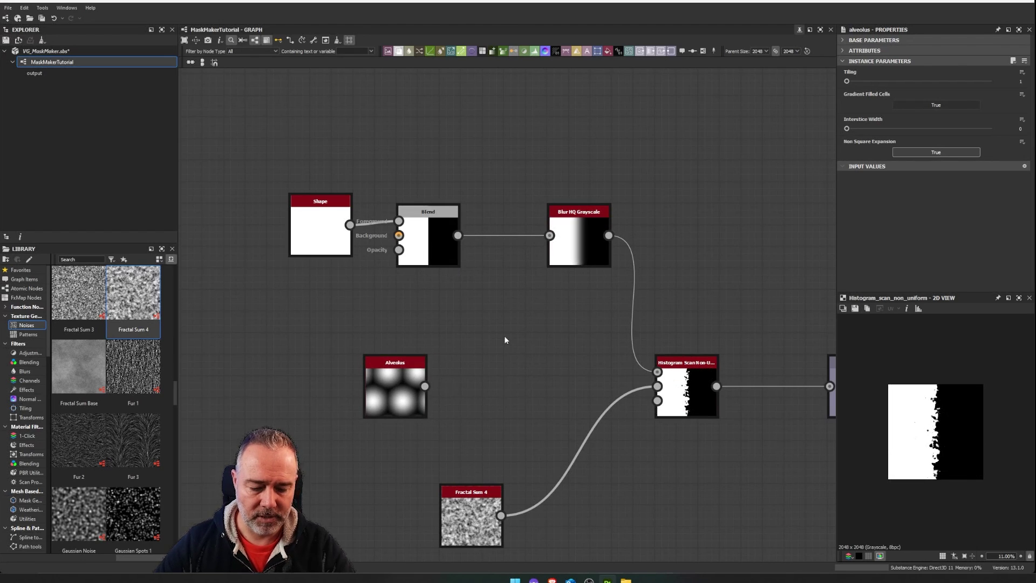
# Add an Input Color node between Alveolus and Histogram Scan Non-Uniform.
pyautogui.press('space')
pyautogui.write('inpu')
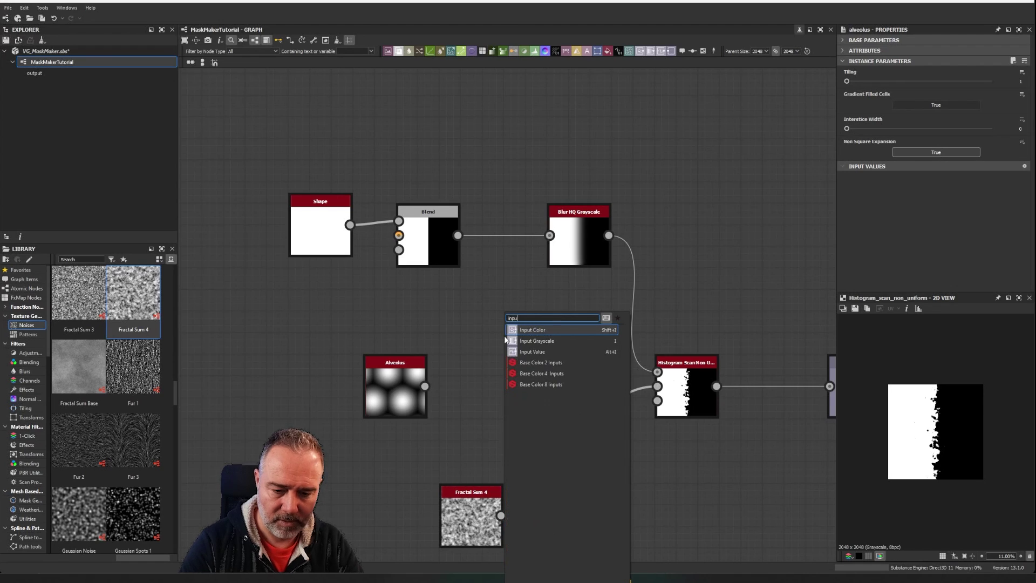
pyautogui.click(523, 331)
pyautogui.moveTo(511, 333); pyautogui.dragTo(511, 359)
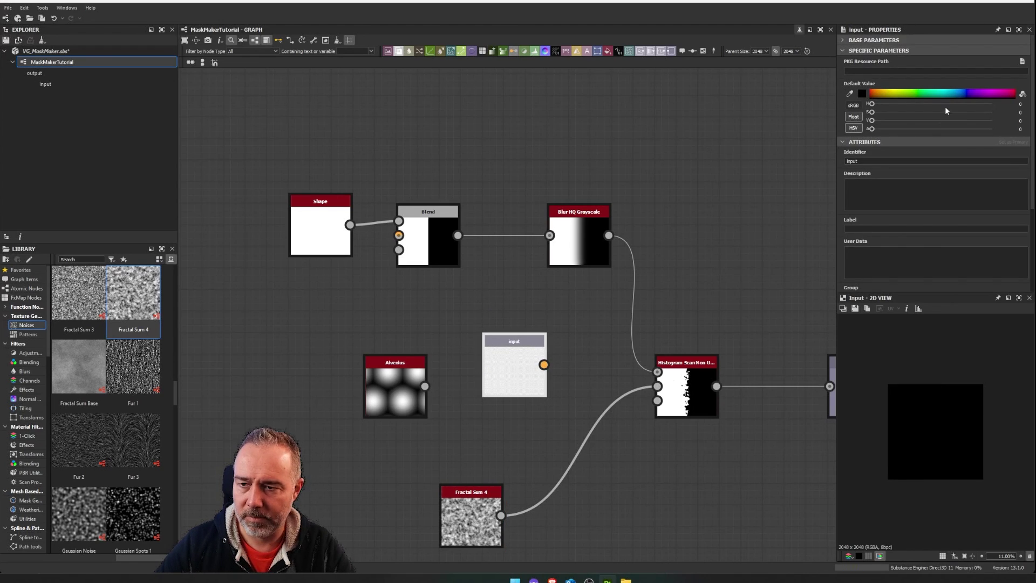
# Set both the label and the identifier of the new input node to Mask Input.
pyautogui.click(882, 229)
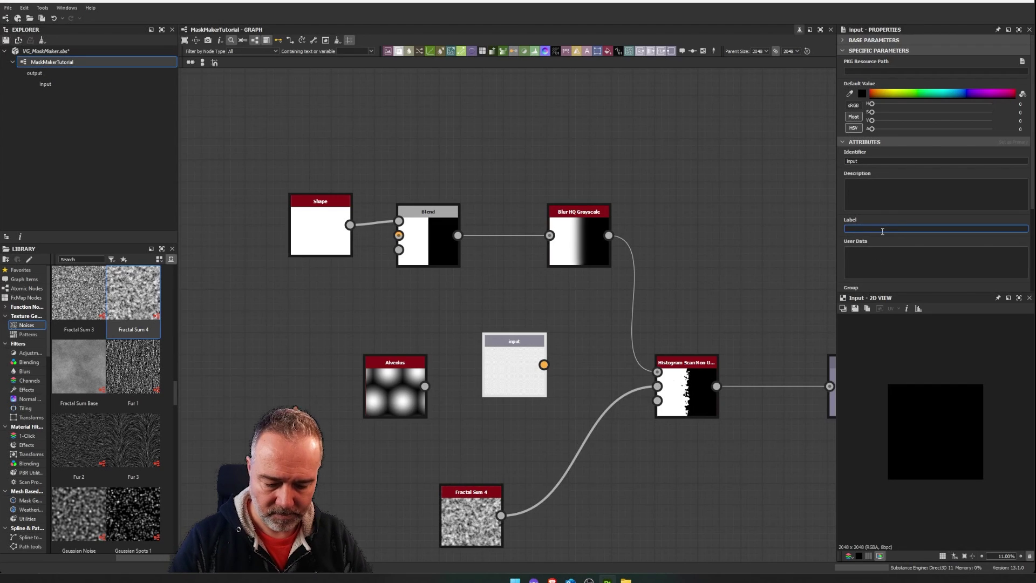
pyautogui.write('Mask ')
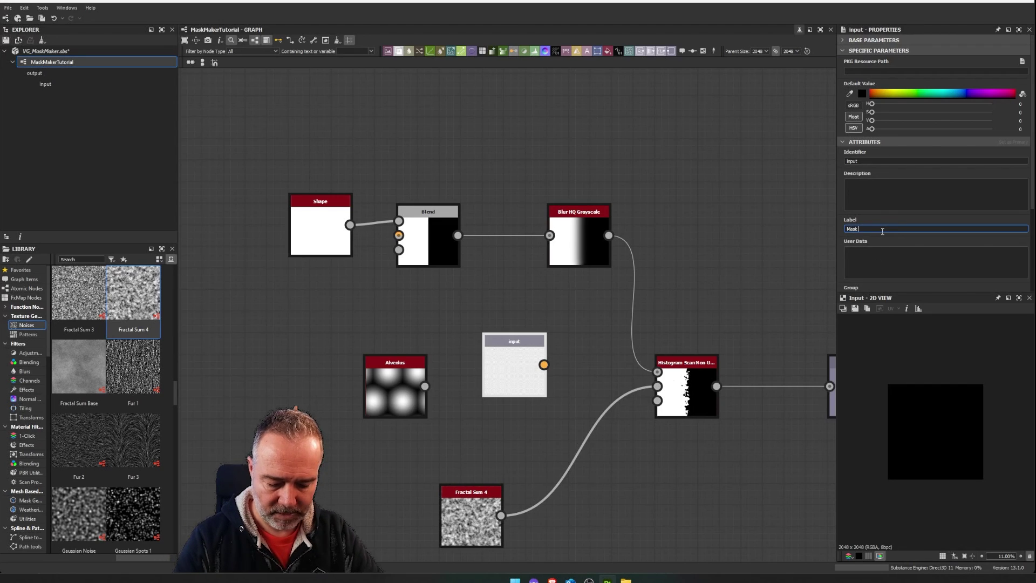
pyautogui.write('Input')
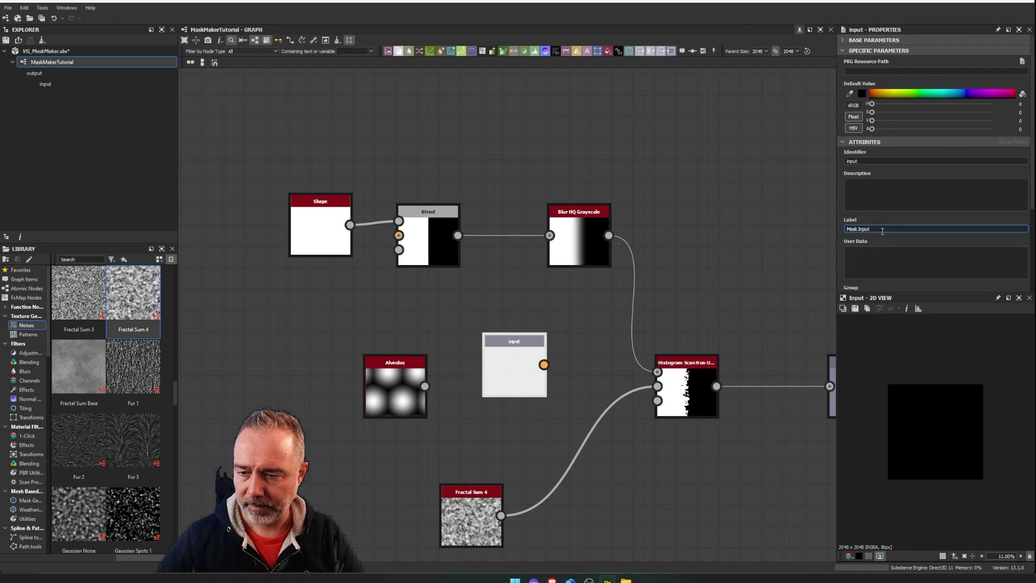
pyautogui.click(880, 160)
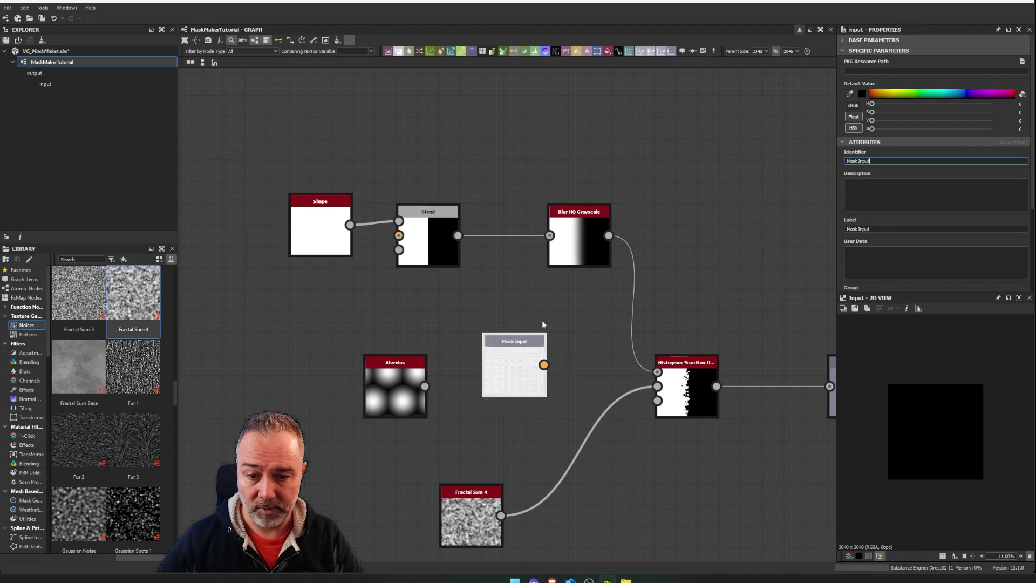
pyautogui.press('Return')
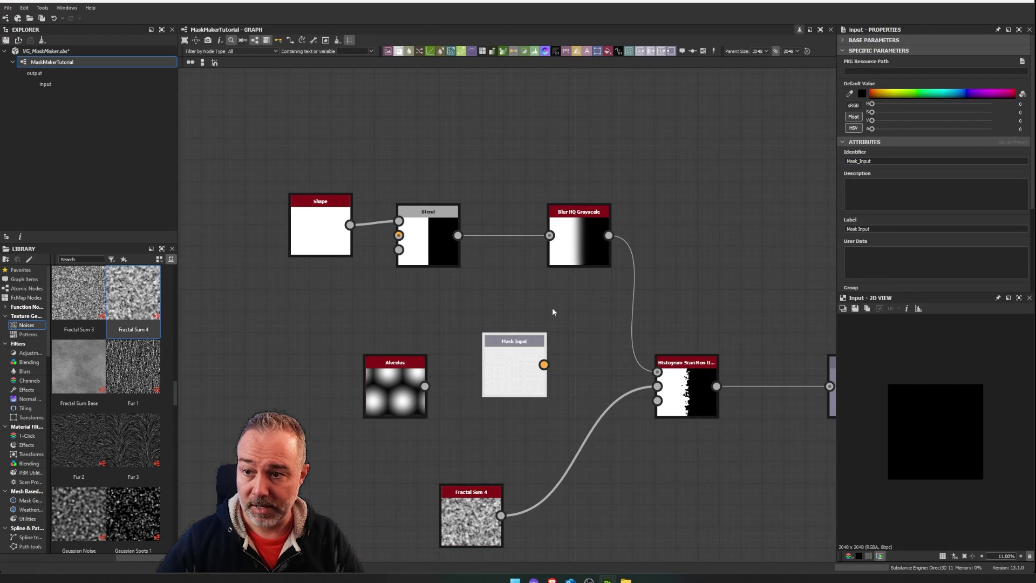
# Switch the Mask Input node's input type to grayscale.
pyautogui.rightClick(484, 337)
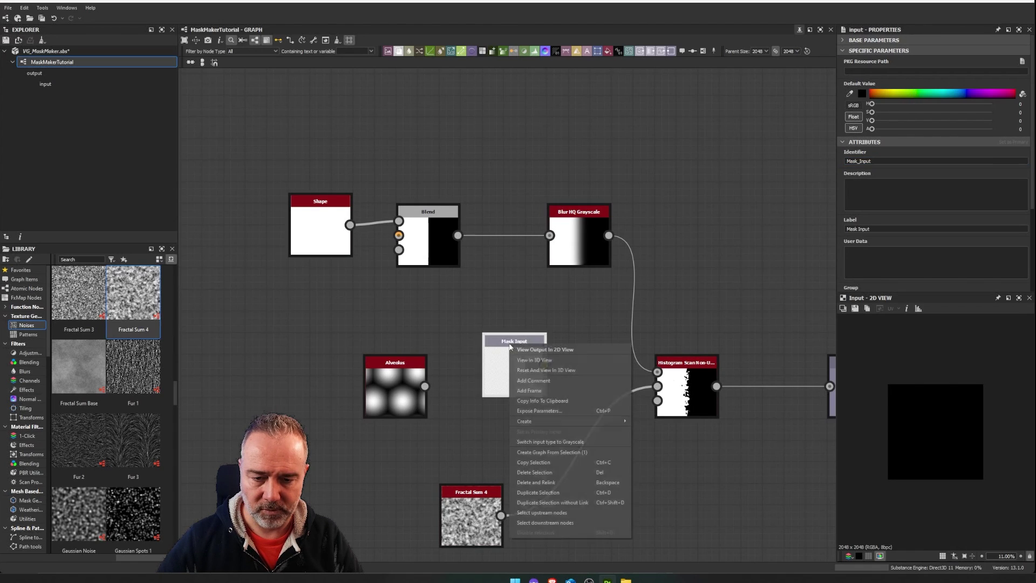
pyautogui.press('Escape')
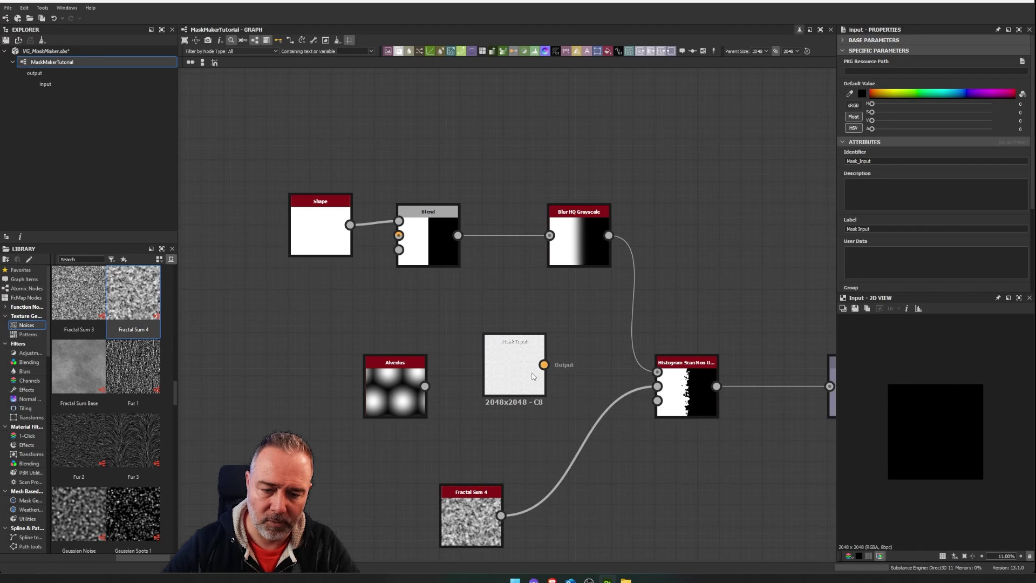
pyautogui.rightClick(493, 368)
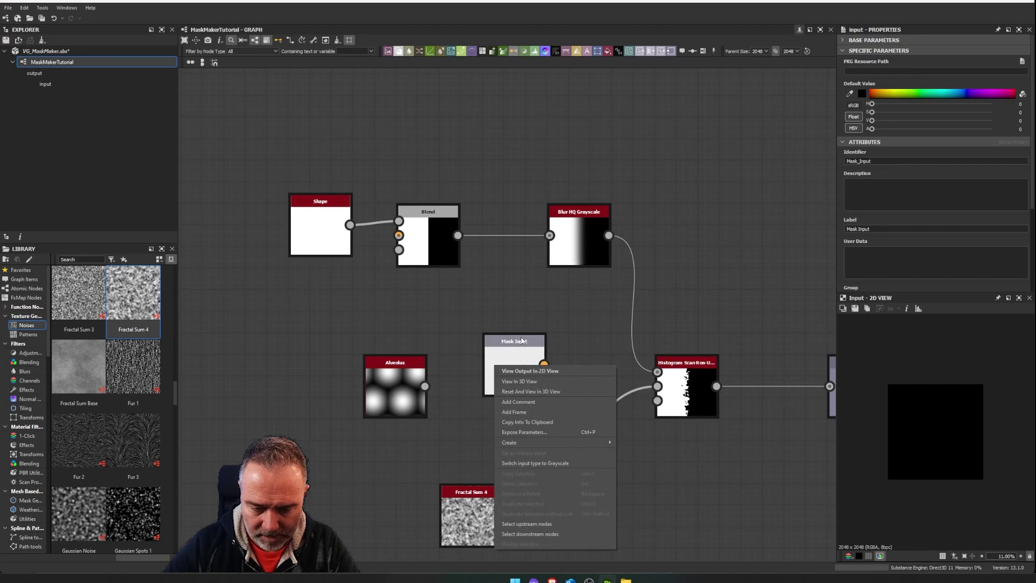
pyautogui.click(535, 464)
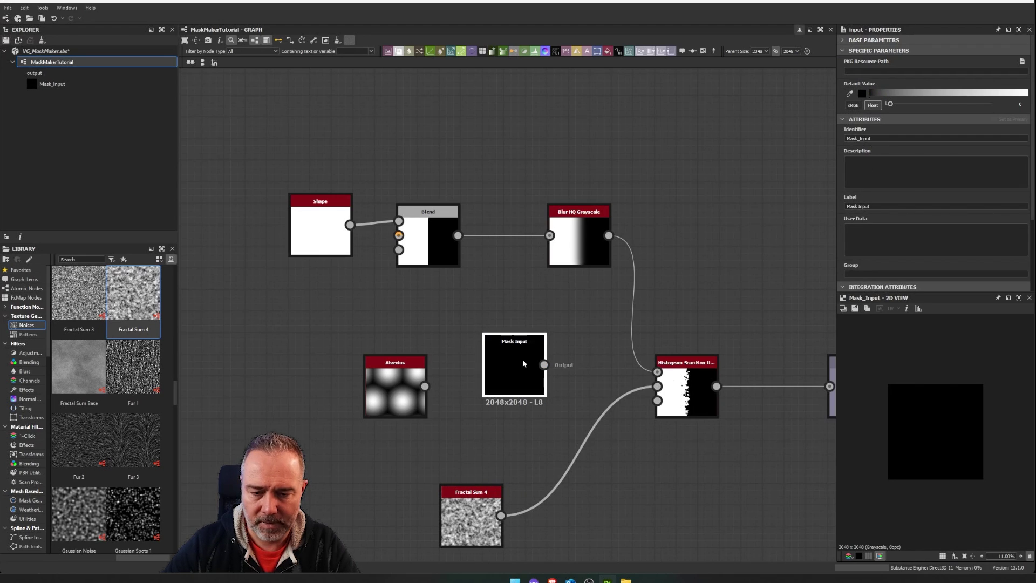
# Connect Mask Input to Blur HQ Grayscale in place of Blend, and delete the Shape and Blend nodes.
pyautogui.moveTo(523, 358); pyautogui.dragTo(502, 337)
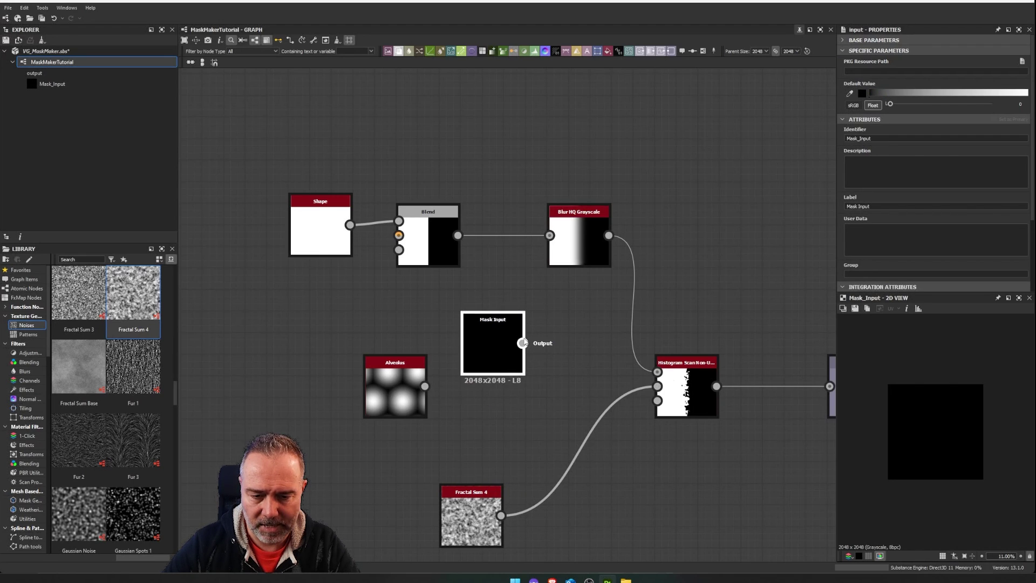
pyautogui.moveTo(523, 343); pyautogui.dragTo(556, 264)
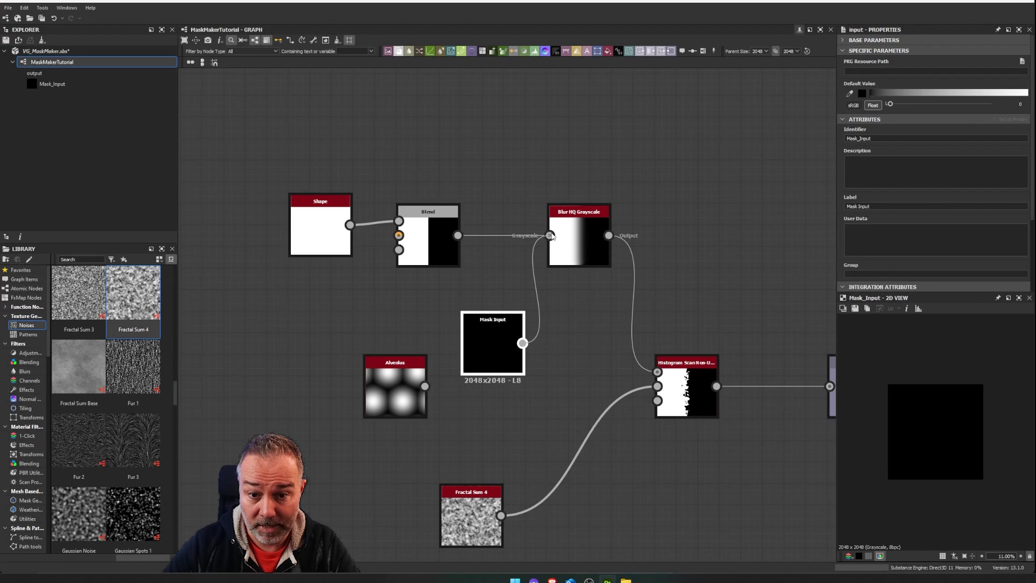
pyautogui.moveTo(471, 178); pyautogui.dragTo(283, 267)
pyautogui.press('Delete')
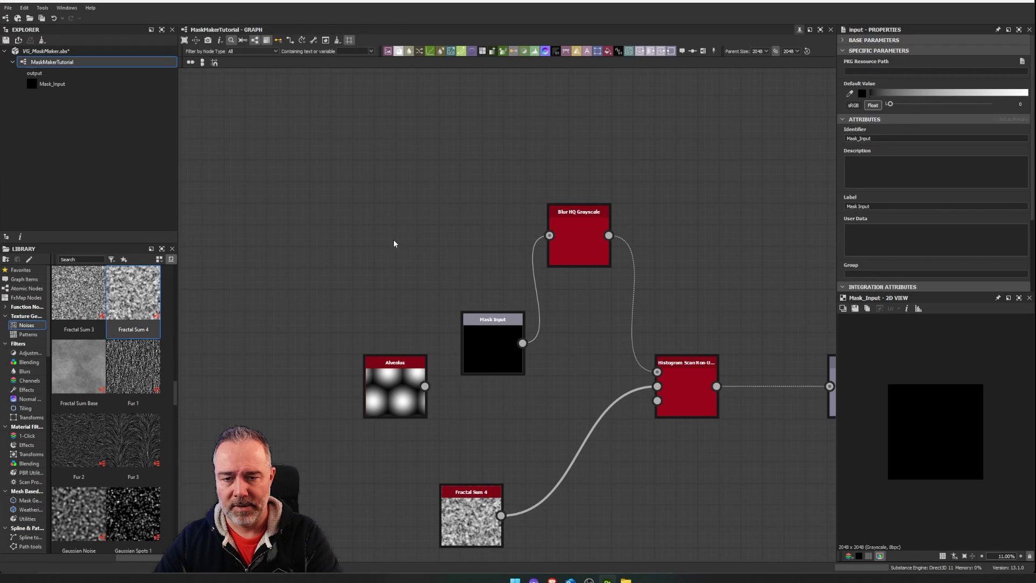
# Line up Mask Input directly before Blur HQ Grayscale and delete the Alveolus node.
pyautogui.moveTo(472, 327); pyautogui.dragTo(400, 248)
pyautogui.moveTo(590, 243); pyautogui.dragTo(556, 244)
pyautogui.moveTo(395, 394); pyautogui.dragTo(406, 352)
pyautogui.press('Delete')
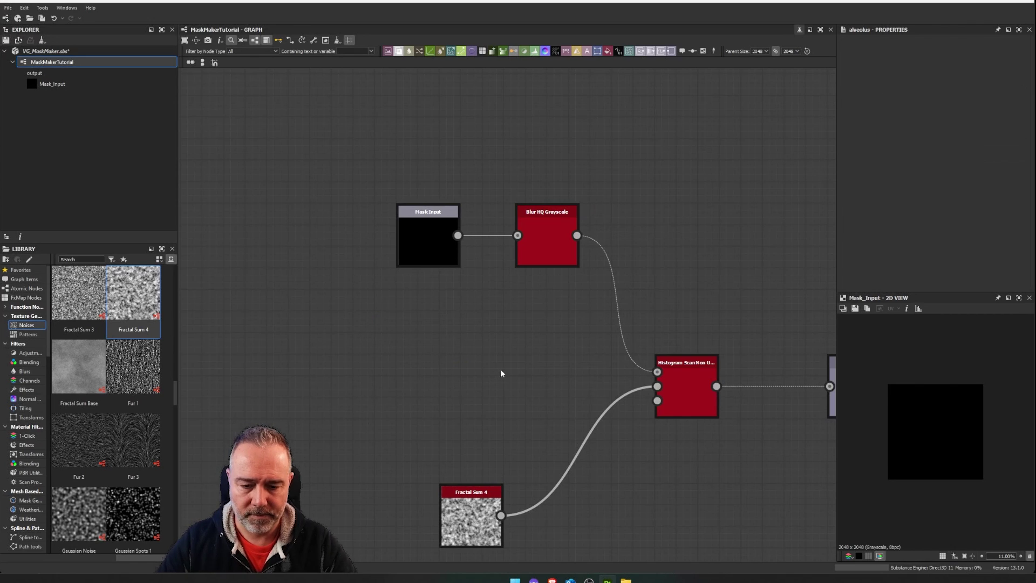
# Add an Input Grayscale node above Fractal Sum 4 and label it Noise Input.
pyautogui.press('space')
pyautogui.write('inp')
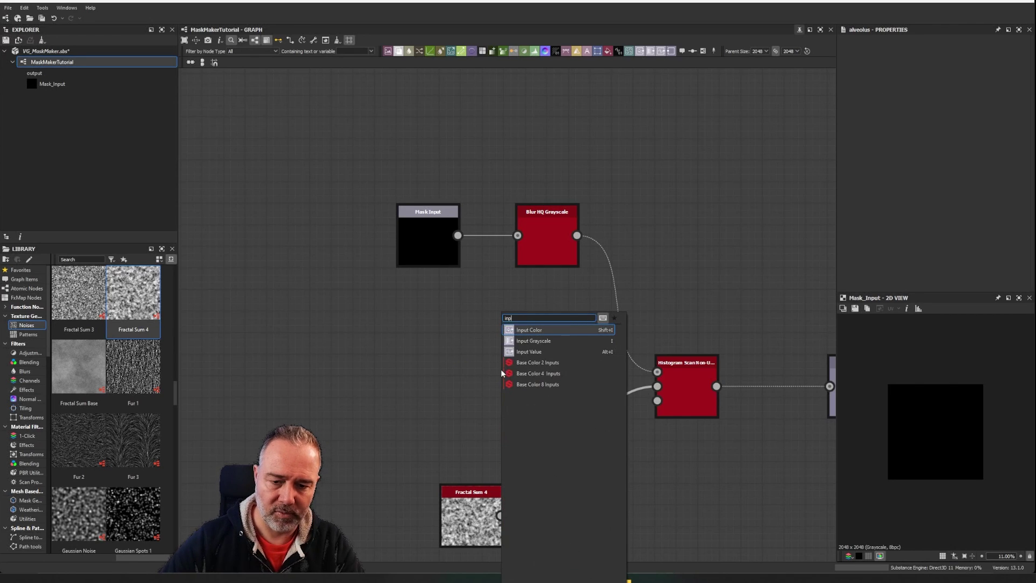
pyautogui.click(547, 342)
pyautogui.moveTo(494, 364); pyautogui.dragTo(471, 418)
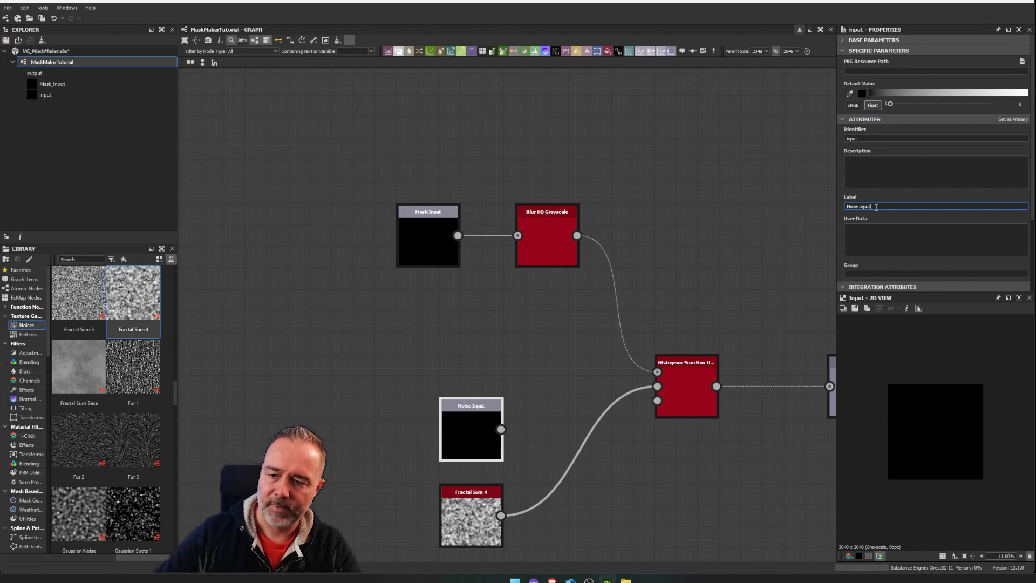
pyautogui.click(571, 352)
# Connect Noise Input to Histogram Scan Non-Uniform's second input in place of Fractal Sum 4, and delete Fractal Sum 4.
pyautogui.press('f')
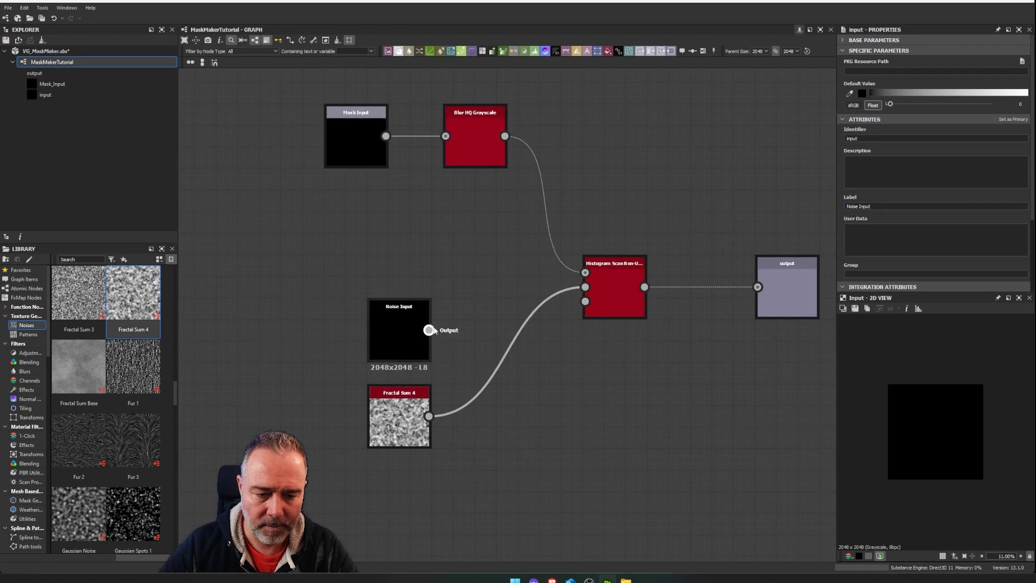
pyautogui.moveTo(428, 330); pyautogui.dragTo(585, 287)
pyautogui.moveTo(400, 338); pyautogui.dragTo(487, 277)
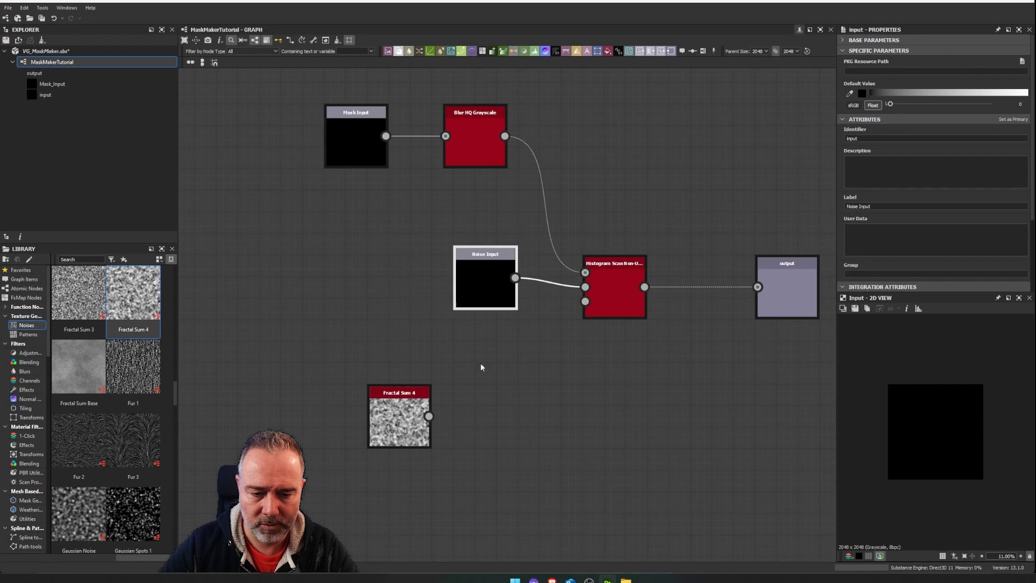
pyautogui.click(400, 418)
pyautogui.press('Delete')
# Tidy the graph by moving the output closer and grouping both inputs and the blur compactly before Histogram Scan Non-Uniform.
pyautogui.press('f')
pyautogui.click(688, 273)
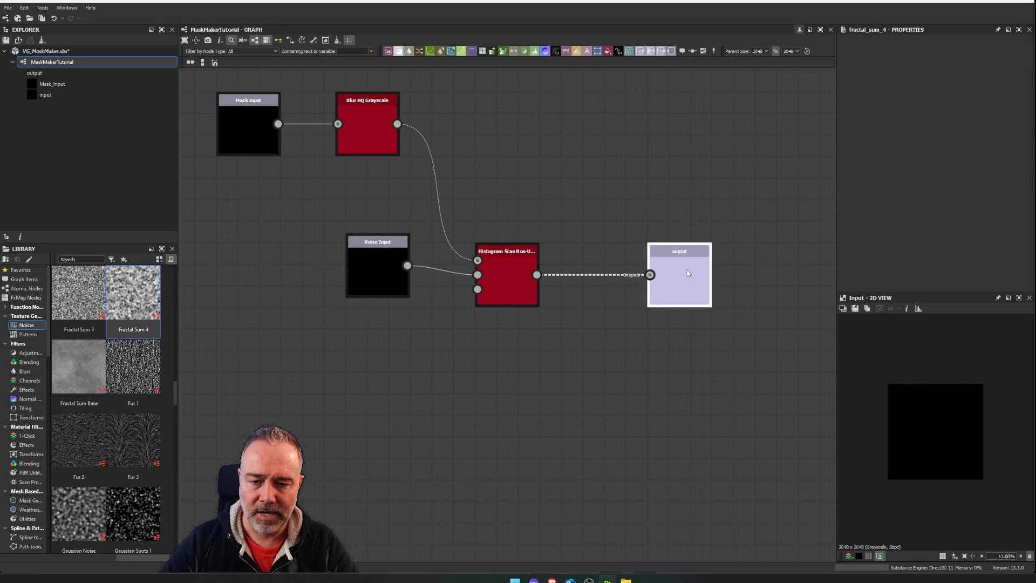
pyautogui.moveTo(688, 273); pyautogui.dragTo(649, 271)
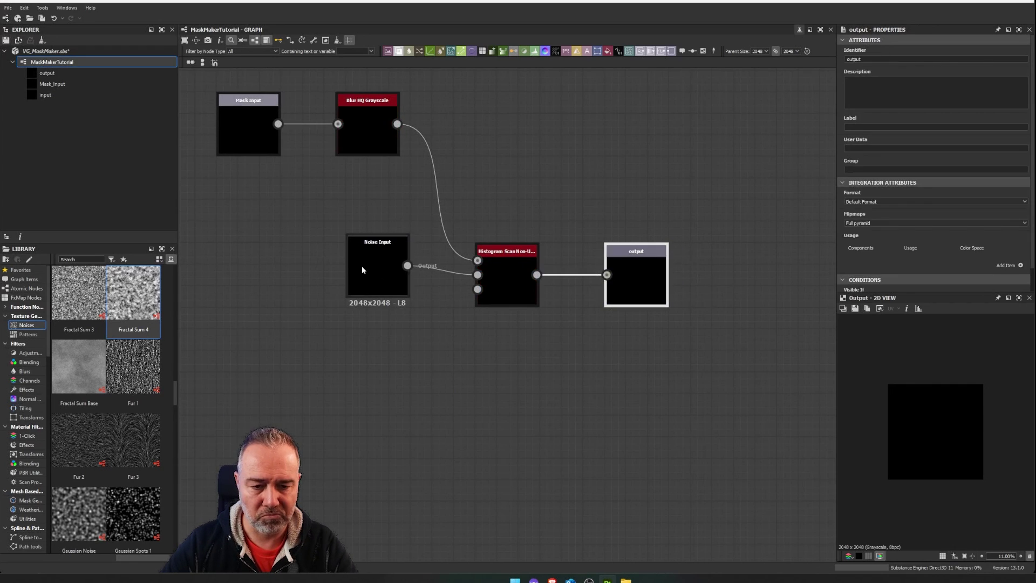
pyautogui.moveTo(361, 270); pyautogui.dragTo(354, 332)
pyautogui.moveTo(372, 128); pyautogui.dragTo(377, 231)
pyautogui.moveTo(255, 120); pyautogui.dragTo(274, 223)
pyautogui.scroll(2, 410, 222)
# Set Blur HQ Grayscale's intensity to 0 and start exposing that parameter as a new graph input.
pyautogui.click(384, 221)
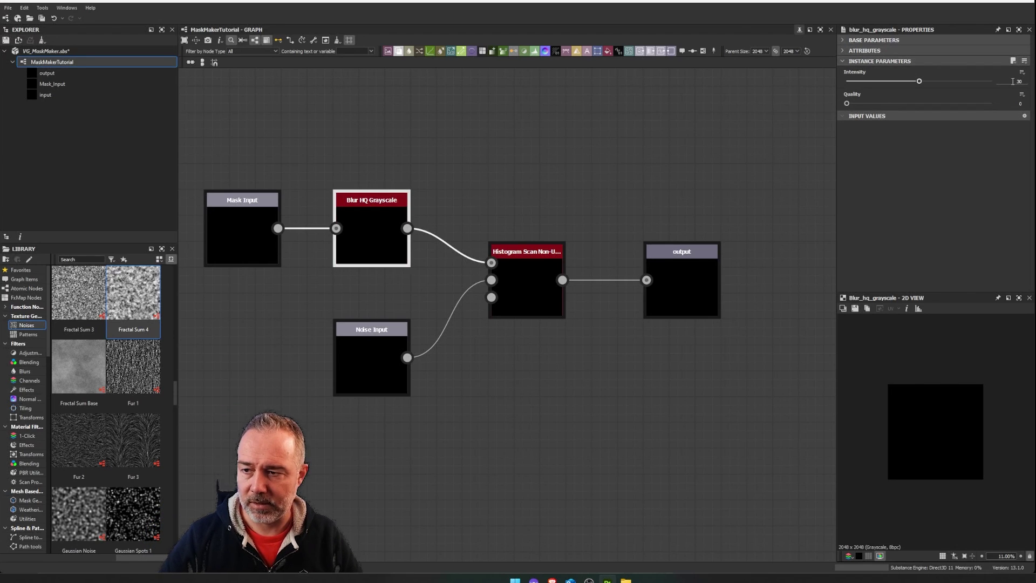
pyautogui.moveTo(918, 82); pyautogui.dragTo(793, 93)
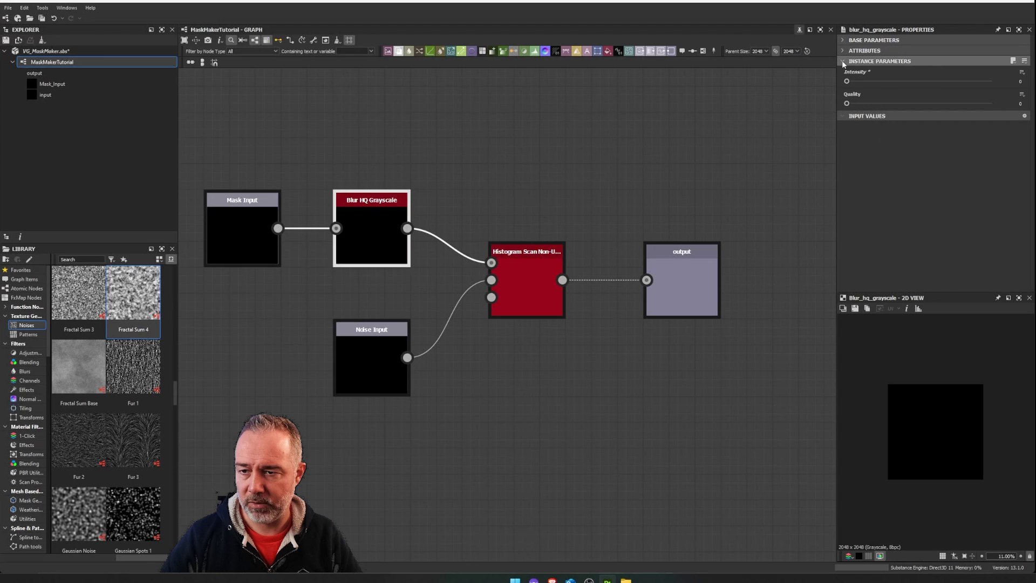
pyautogui.click(1022, 72)
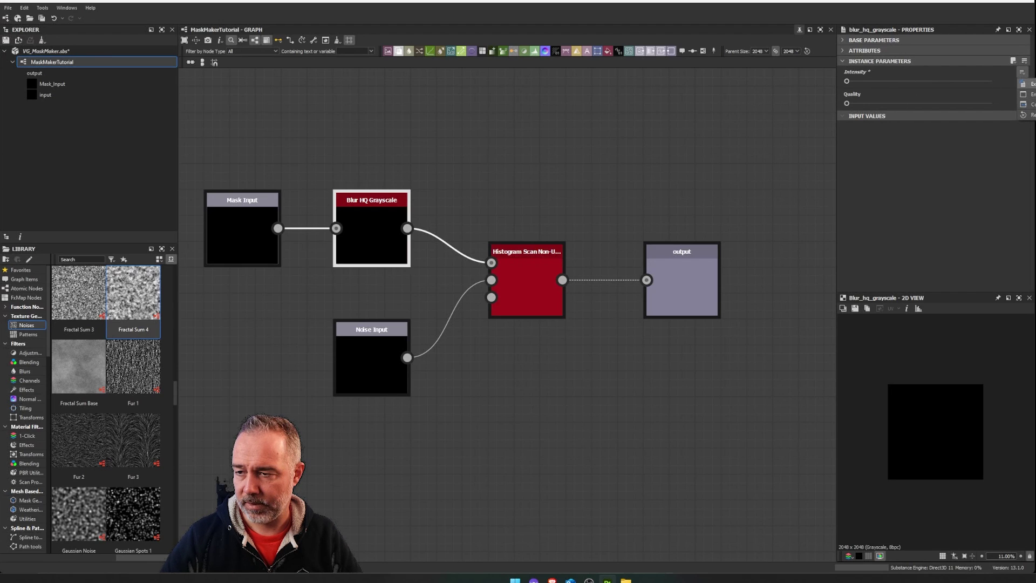
pyautogui.click(1025, 84)
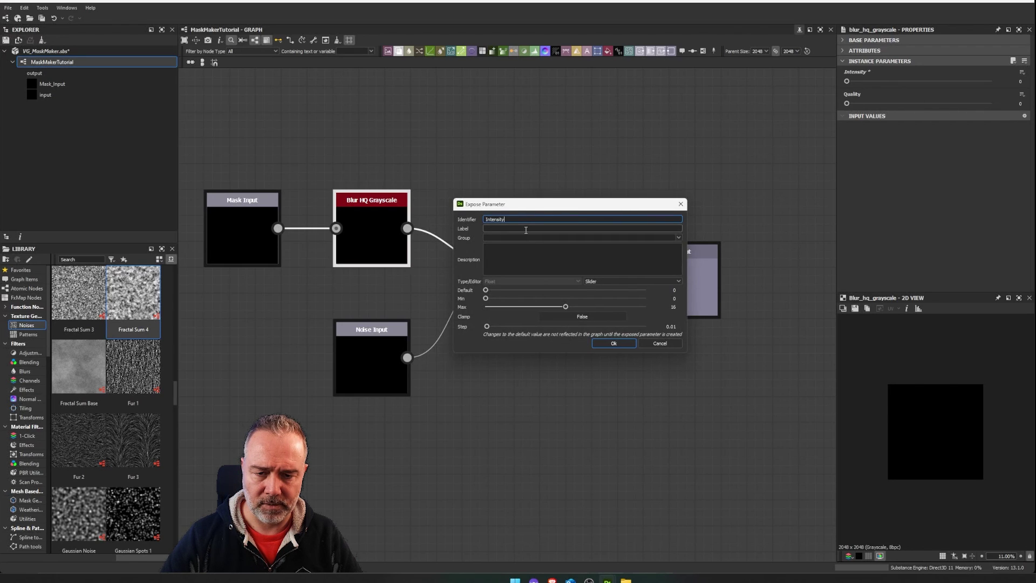
pyautogui.moveTo(519, 204); pyautogui.dragTo(546, 318)
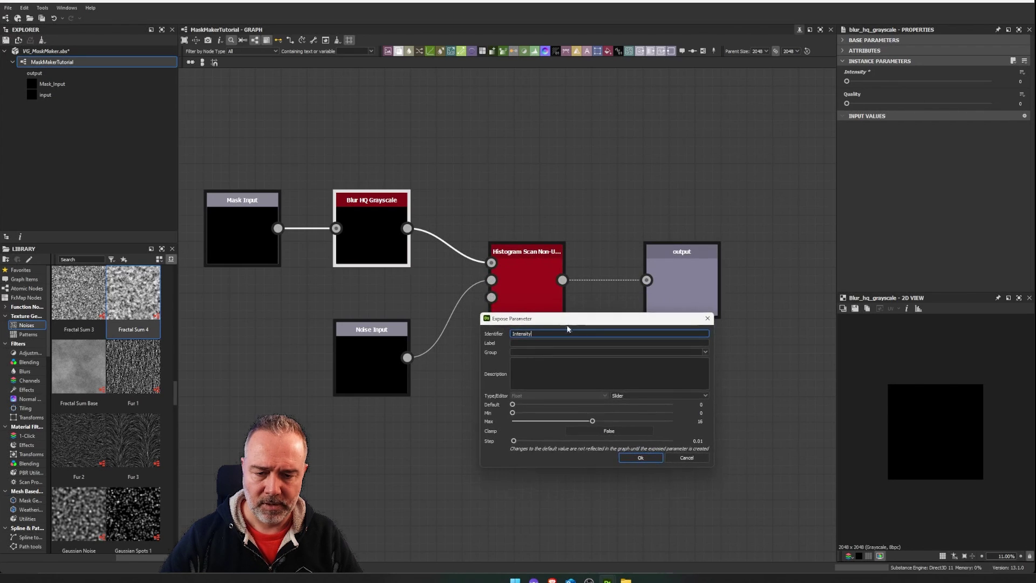
# Label the exposed Intensity parameter Blur Mask Intensity, set its maximum to 50, and create it.
pyautogui.click(531, 344)
pyautogui.write('Bl')
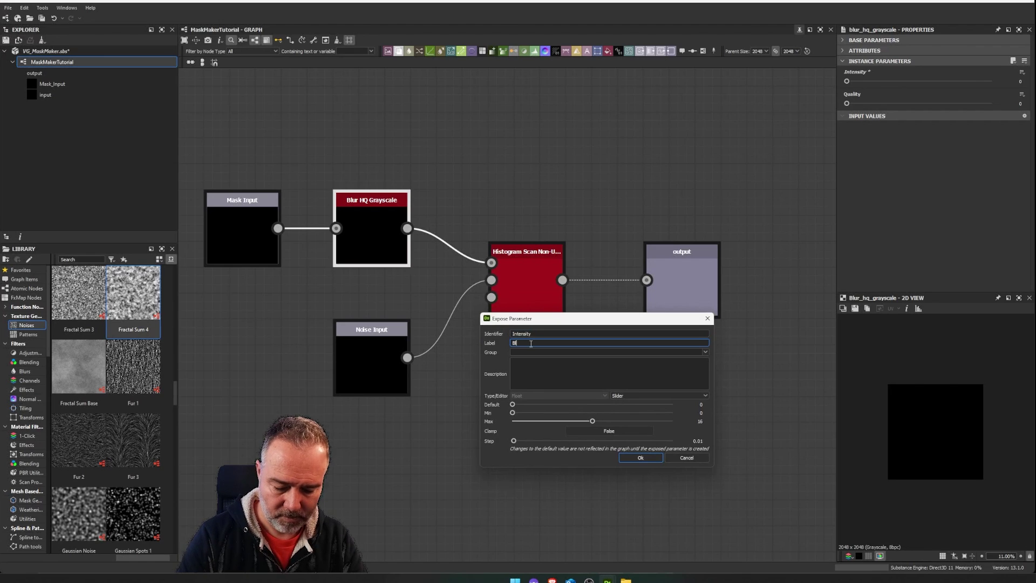
pyautogui.write('ur')
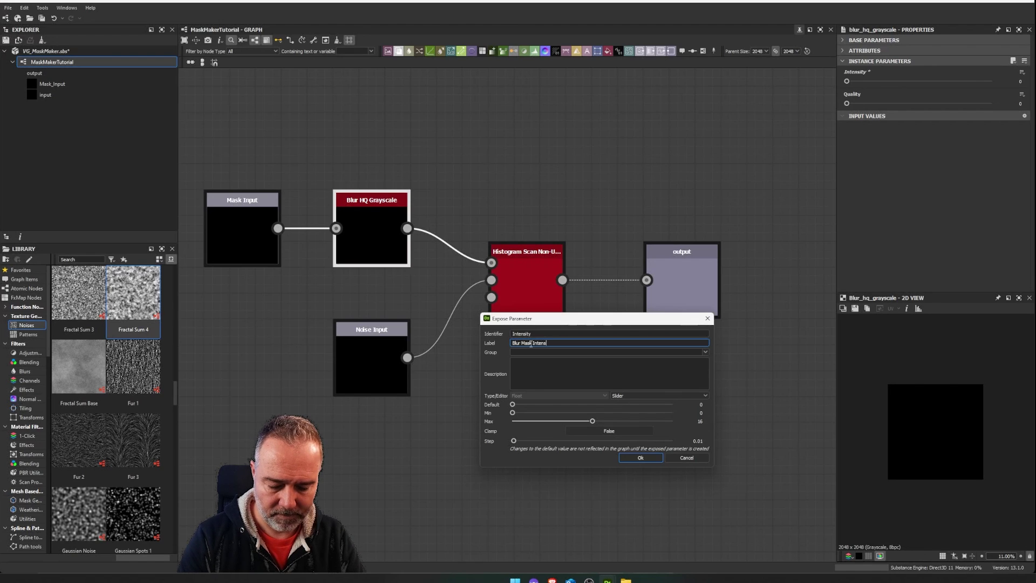
pyautogui.write('Mask Intensity')
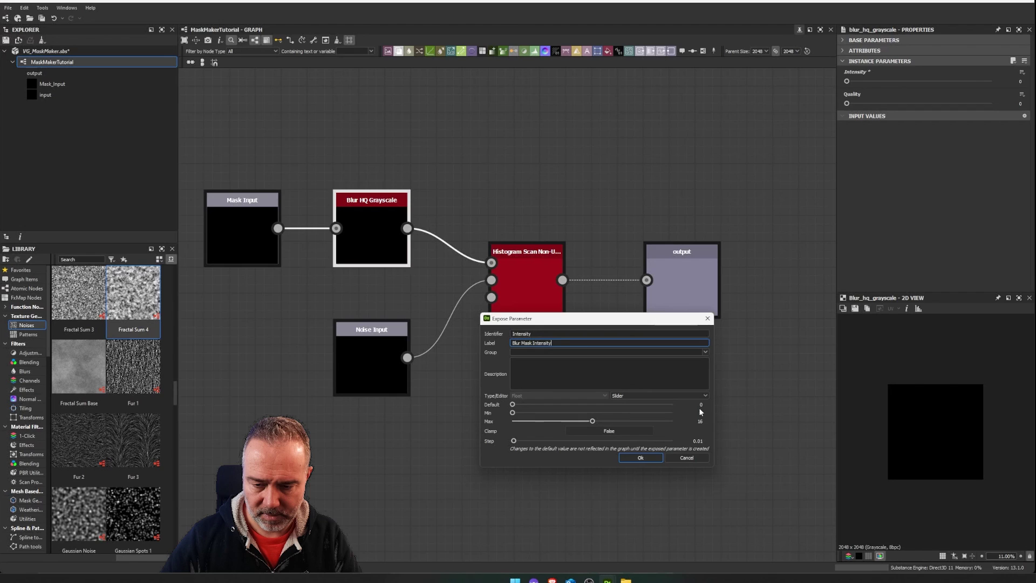
pyautogui.doubleClick(698, 422)
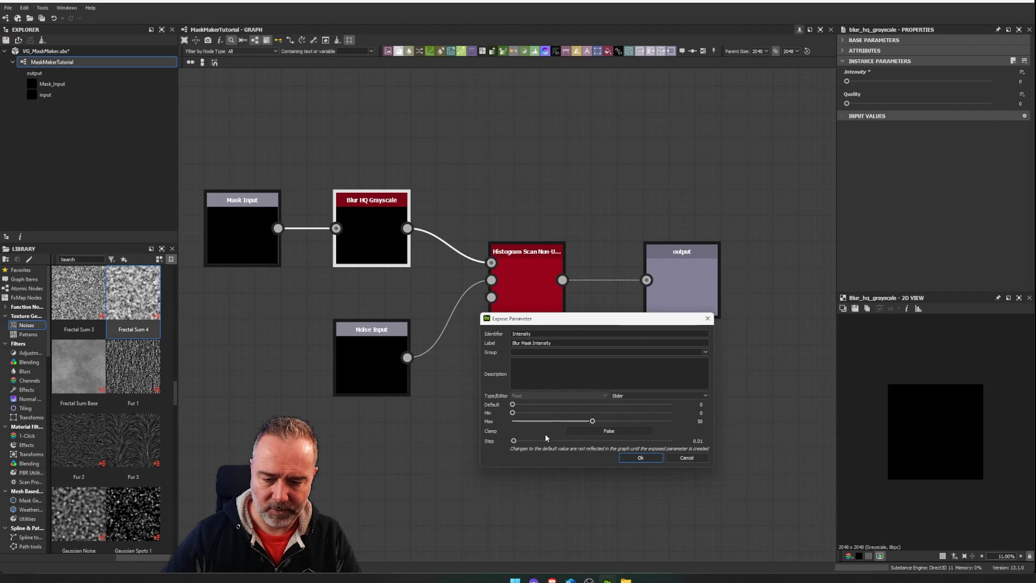
pyautogui.click(639, 459)
# Save the VG_MaskMaker.sbs package.
pyautogui.press('f')
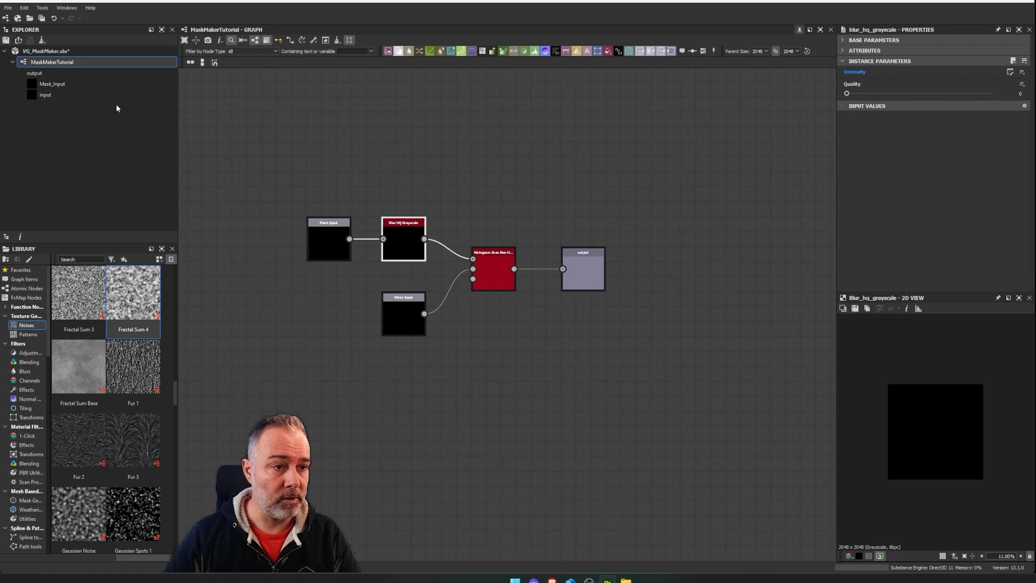
pyautogui.click(48, 52)
pyautogui.hotkey('ctrl', 's')
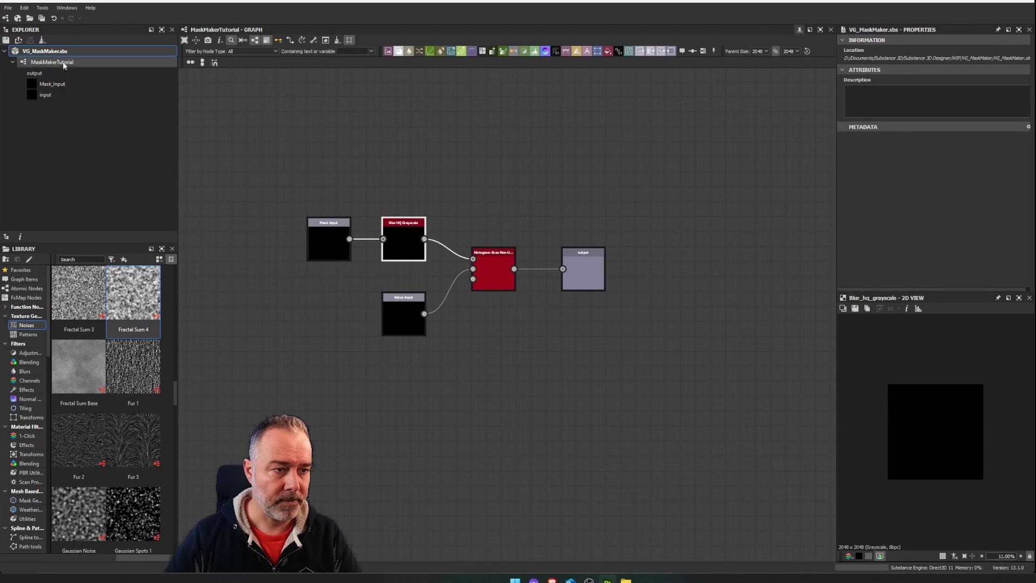
# Create an empty Substance graph named Test in the VG_MaskMaker package and close the 3D view.
pyautogui.rightClick(52, 52)
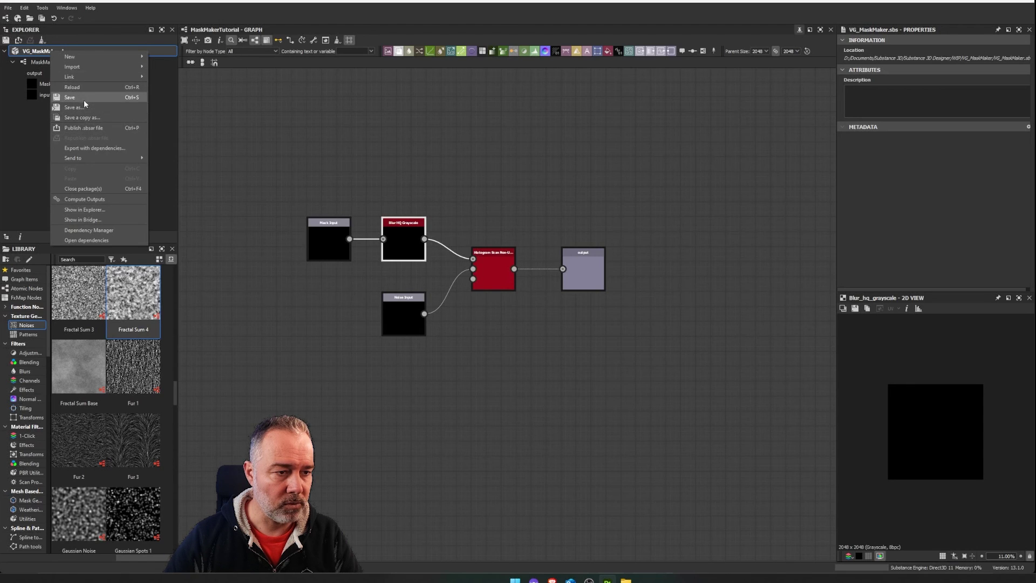
pyautogui.click(20, 140)
pyautogui.rightClick(38, 54)
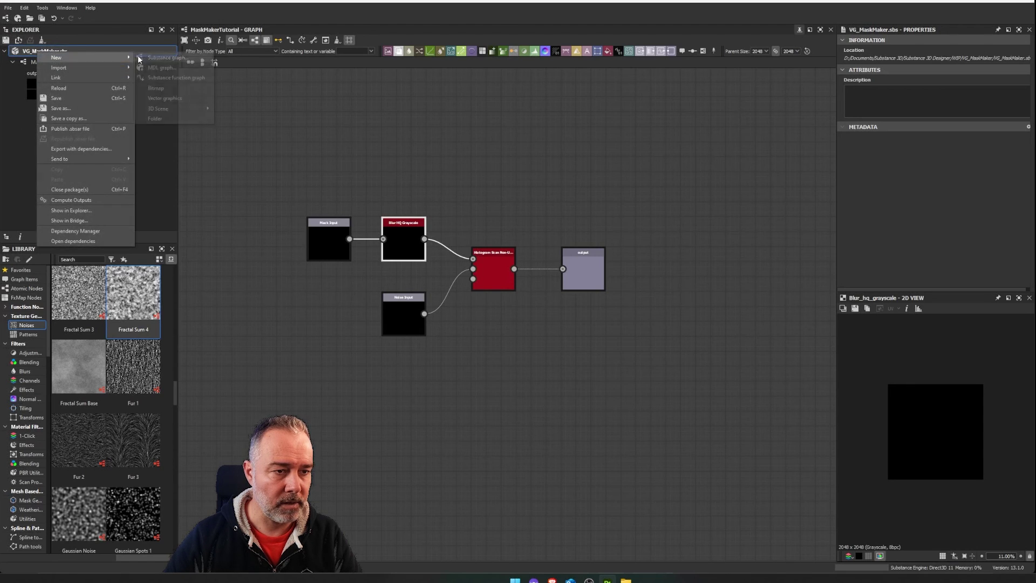
pyautogui.moveTo(81, 58)
pyautogui.click(180, 59)
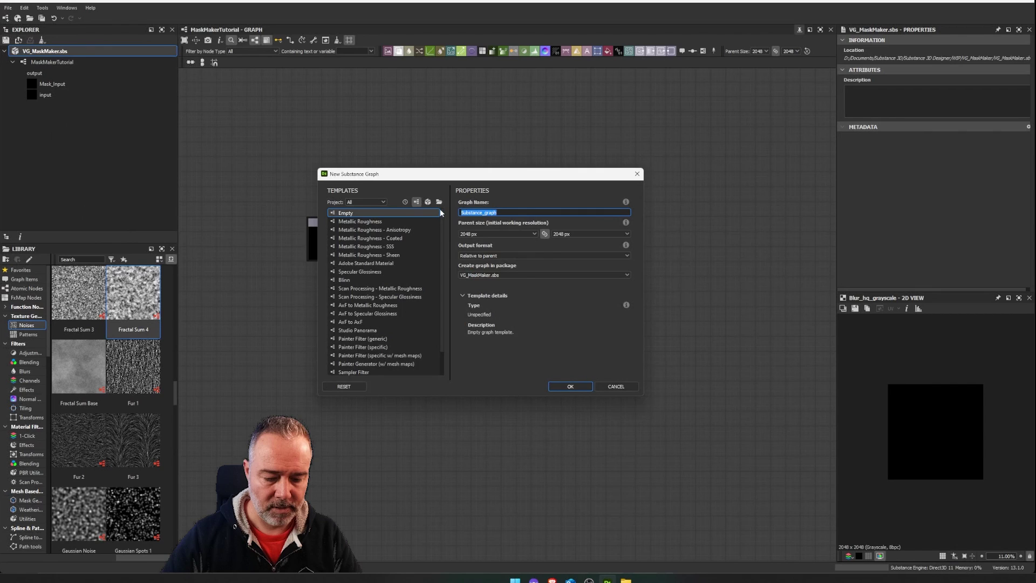
pyautogui.write('Test')
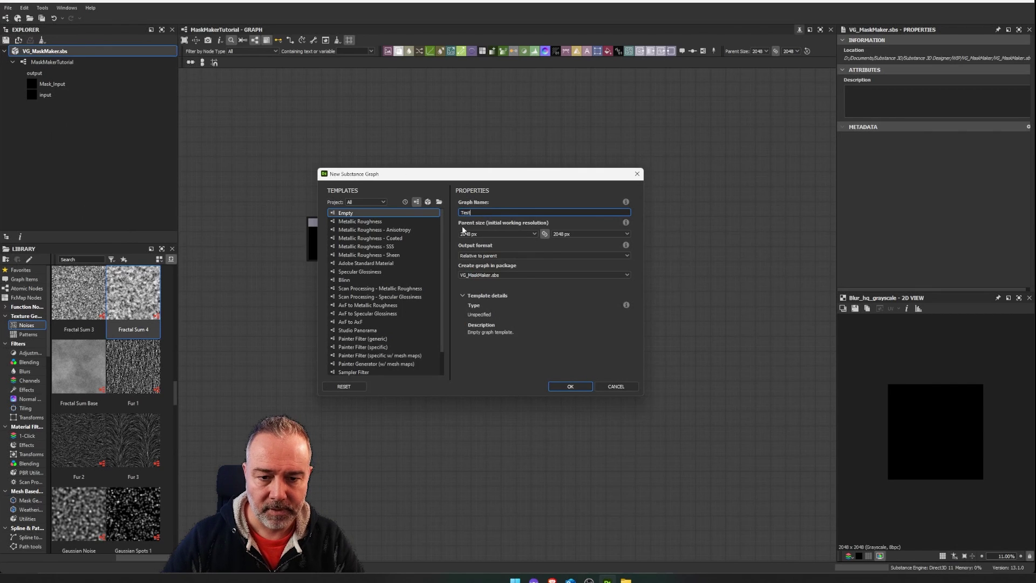
pyautogui.click(572, 387)
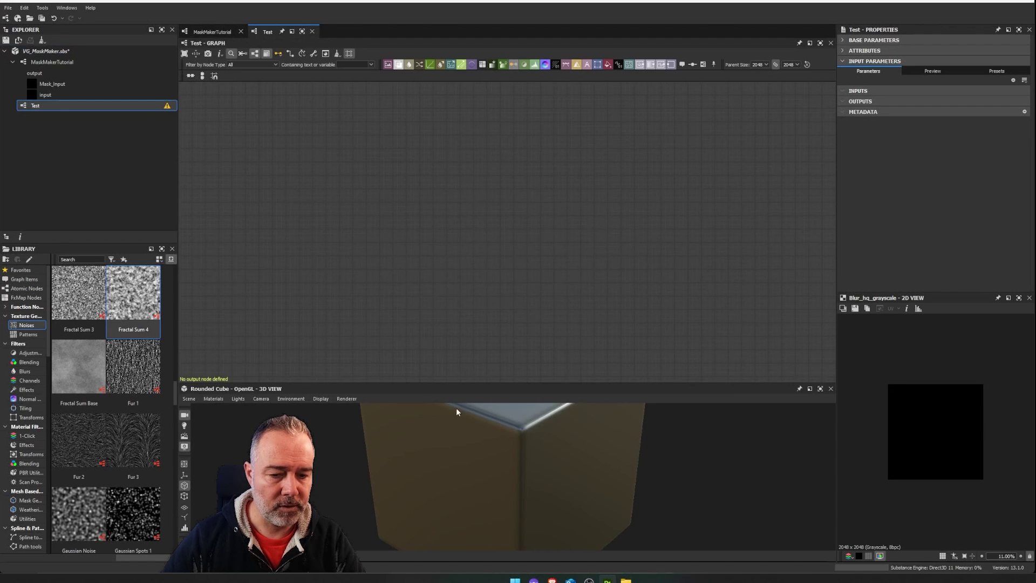
pyautogui.click(830, 388)
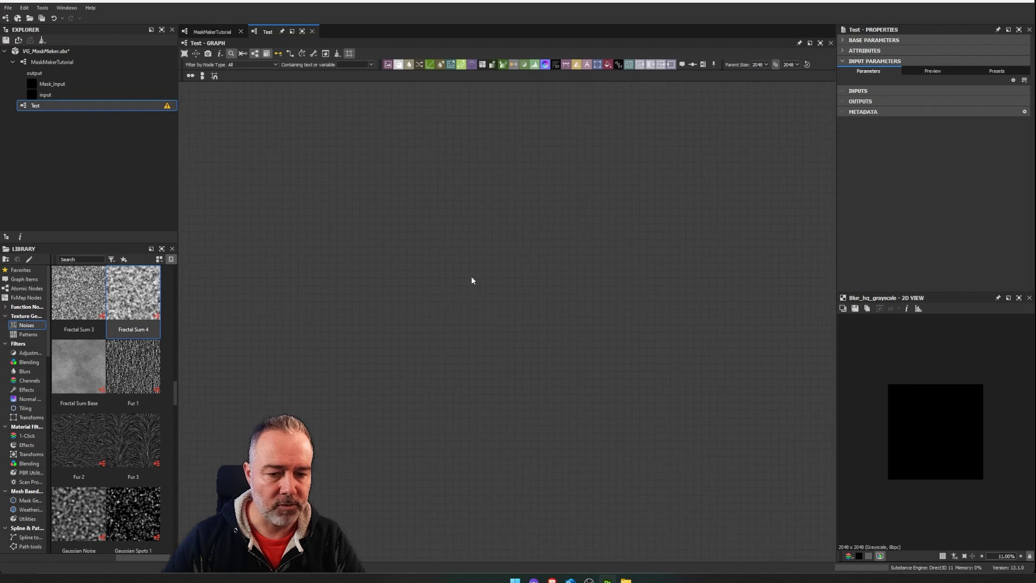
# Place the MaskMakerTutorial graph as a node in the Test graph.
pyautogui.moveTo(60, 65); pyautogui.dragTo(529, 302)
pyautogui.press('f')
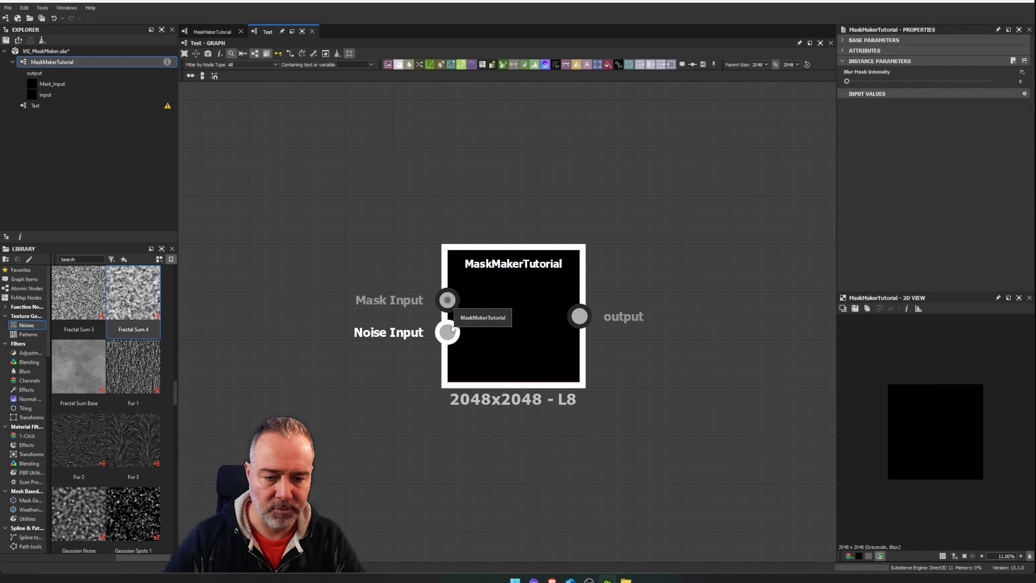
pyautogui.scroll(-2, 463, 310)
pyautogui.scroll(-1, 461, 306)
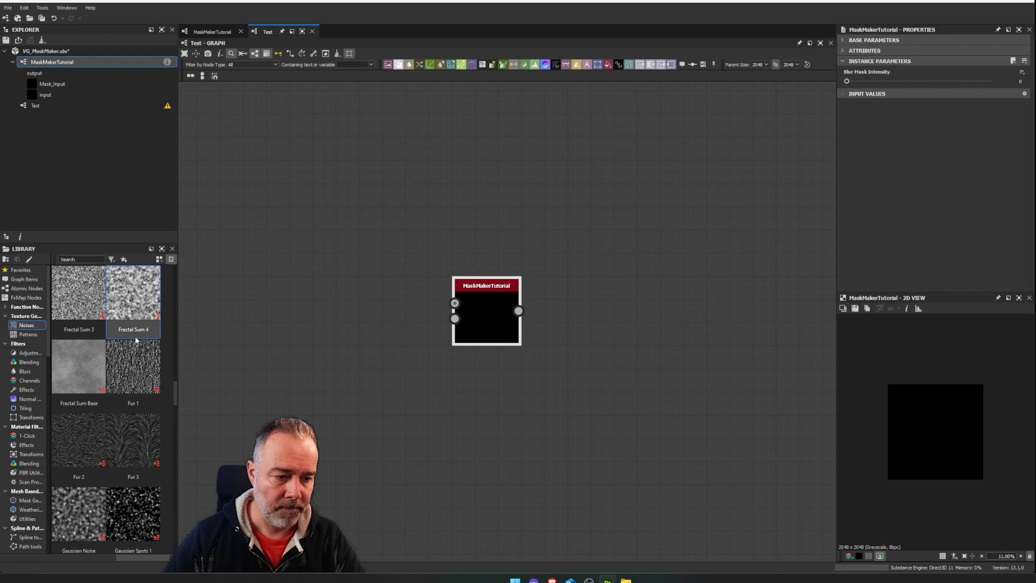
# Add Grunge Galvanic Large and Gaussian 1 nodes, connecting Gaussian 1 to the MaskMakerTutorial node's Mask Input.
pyautogui.scroll(-3, 135, 339)
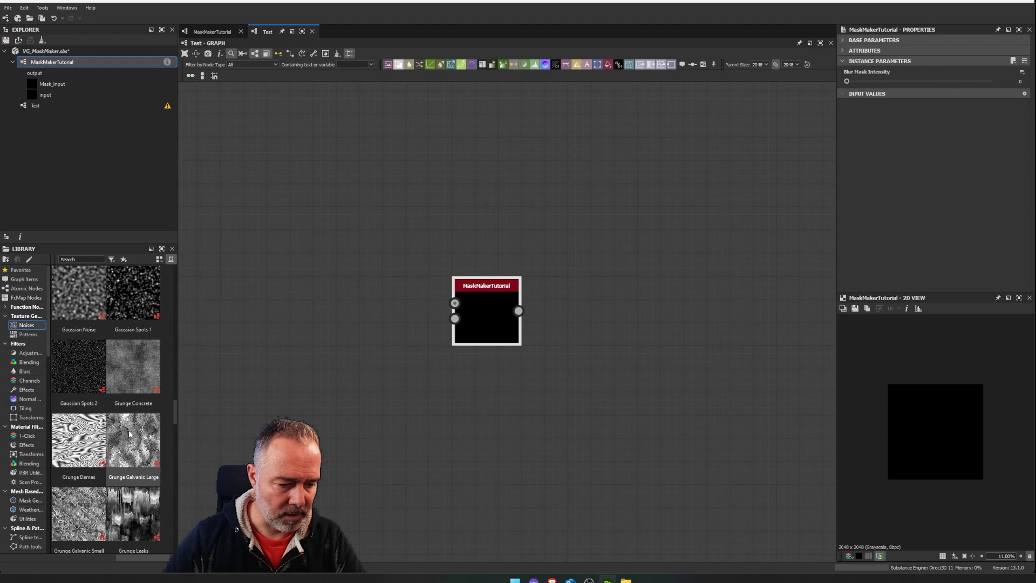
pyautogui.moveTo(129, 433); pyautogui.dragTo(370, 334)
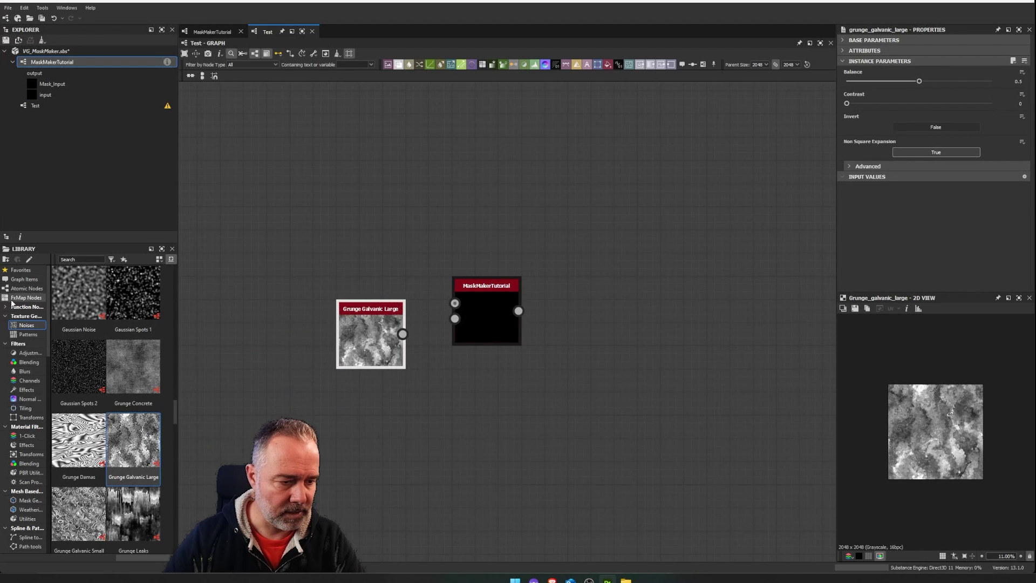
pyautogui.click(27, 334)
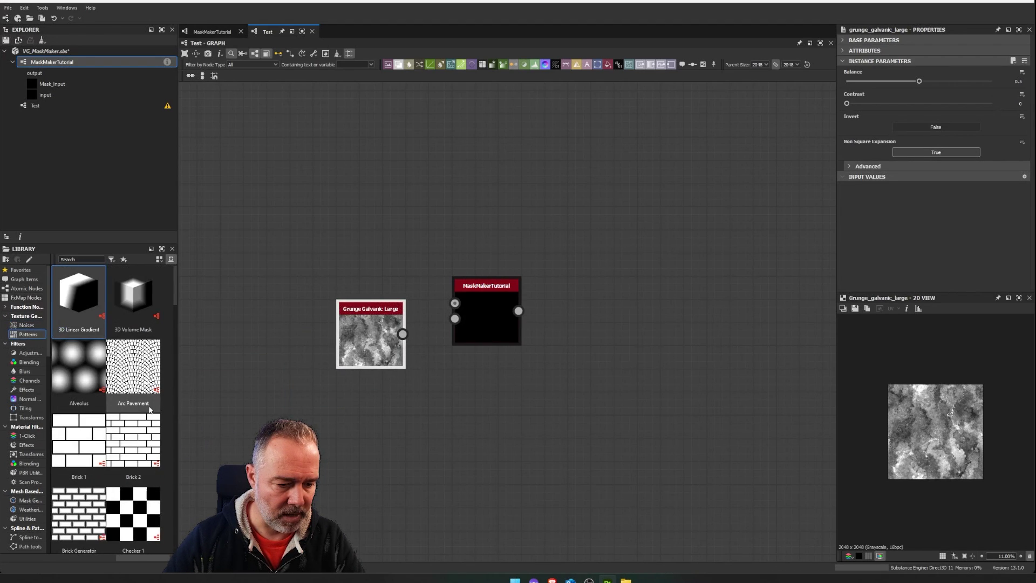
pyautogui.scroll(-3, 132, 480)
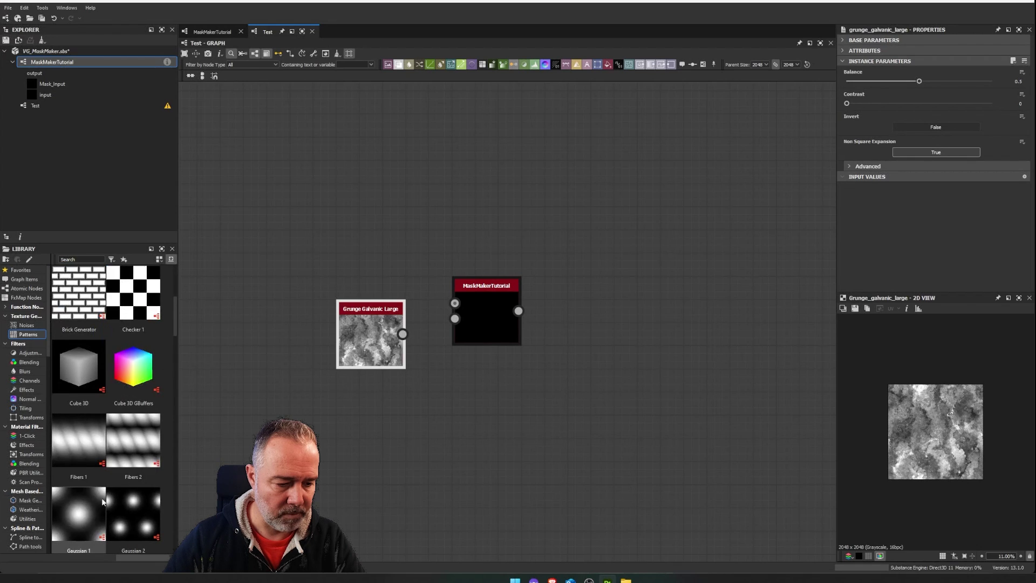
pyautogui.moveTo(102, 501); pyautogui.dragTo(455, 303)
# Connect Grunge Galvanic Large to the MaskMakerTutorial node's Noise Input and display that node's result.
pyautogui.click(485, 315)
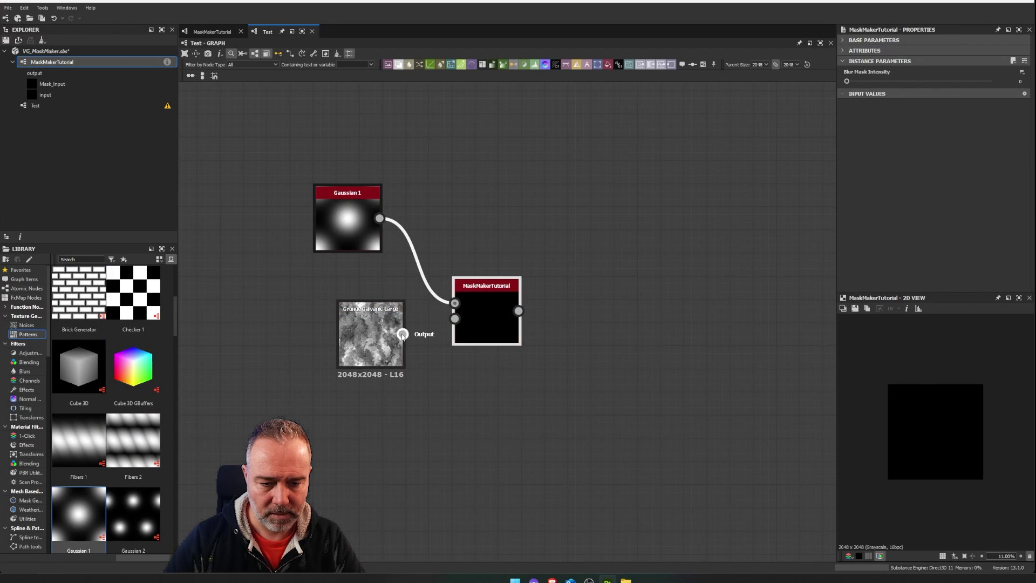
pyautogui.moveTo(403, 334); pyautogui.dragTo(455, 318)
pyautogui.press('f')
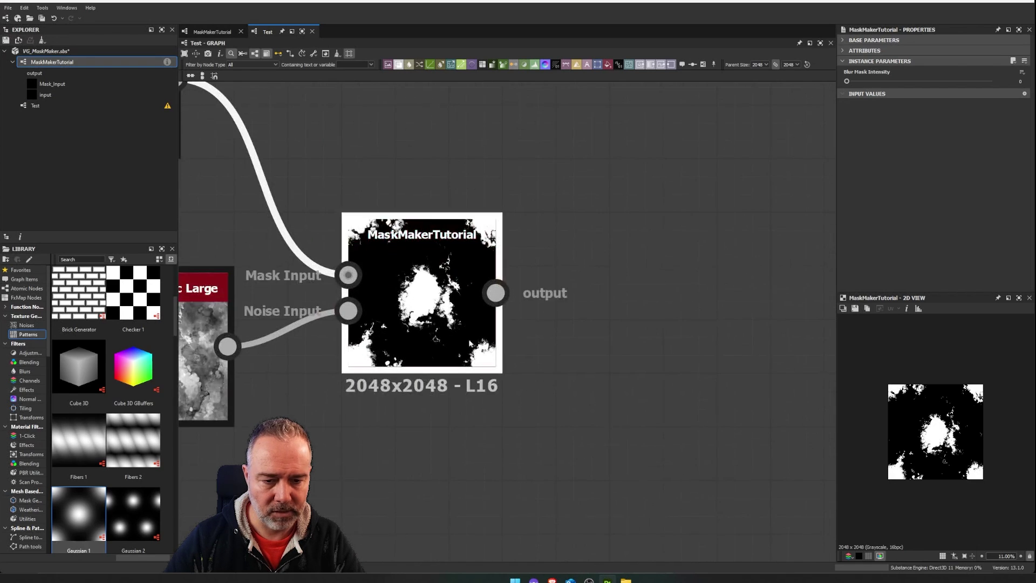
pyautogui.scroll(-4, 666, 220)
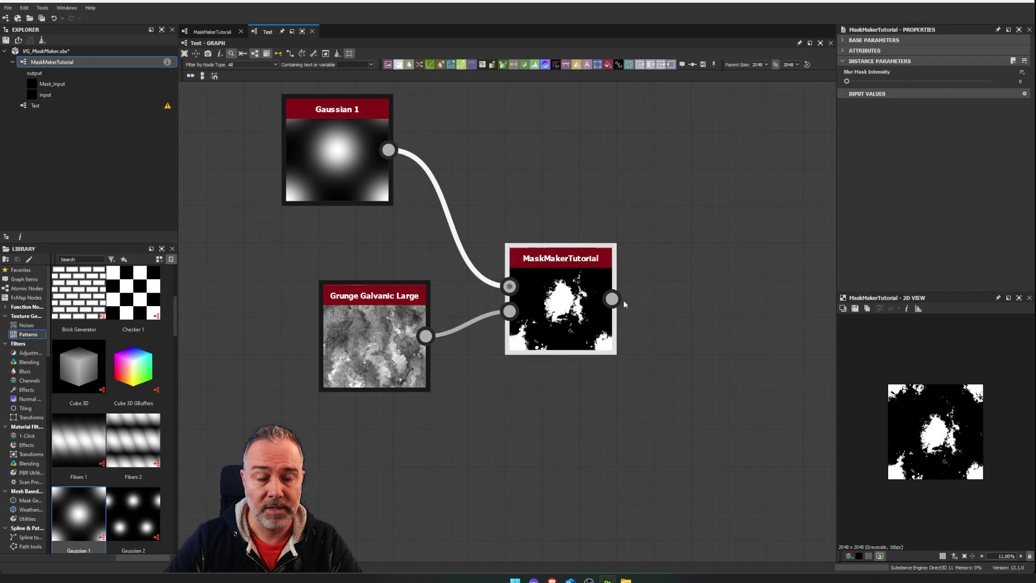
# Open the MaskMakerTutorial graph and expose Histogram Scan Non-Uniform's position as a graph input labelled Position.
pyautogui.doubleClick(63, 65)
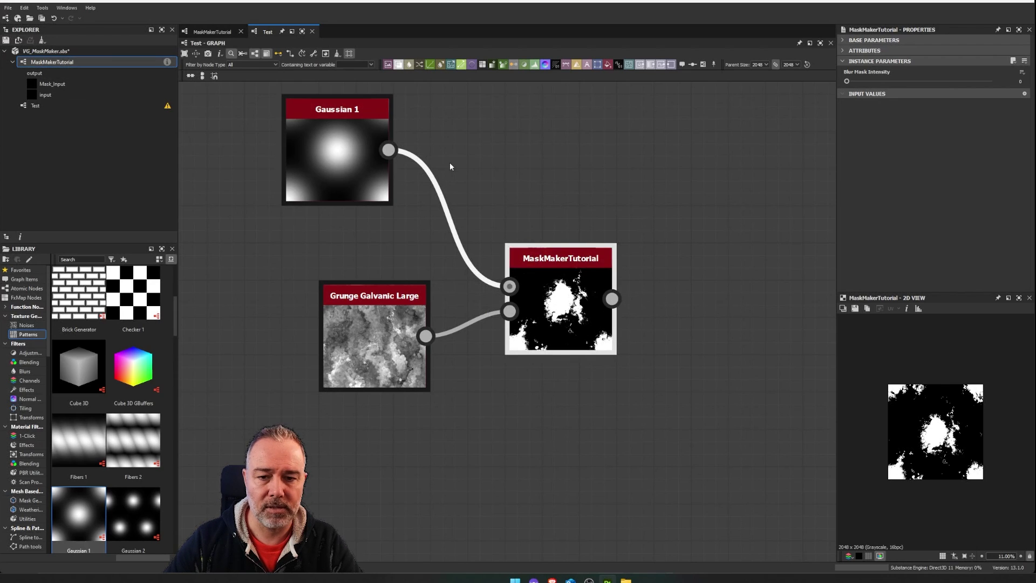
pyautogui.click(534, 305)
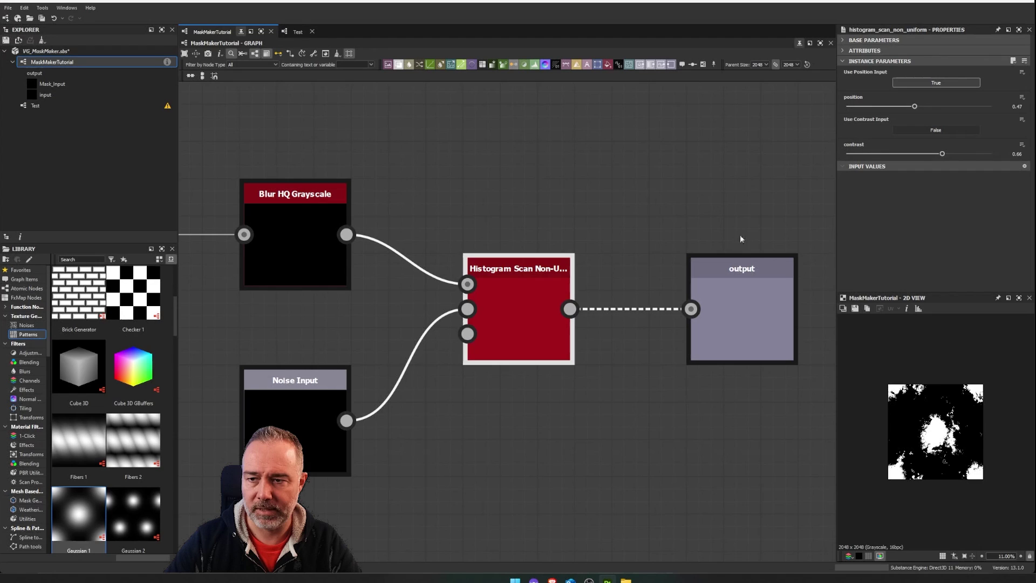
pyautogui.click(1021, 99)
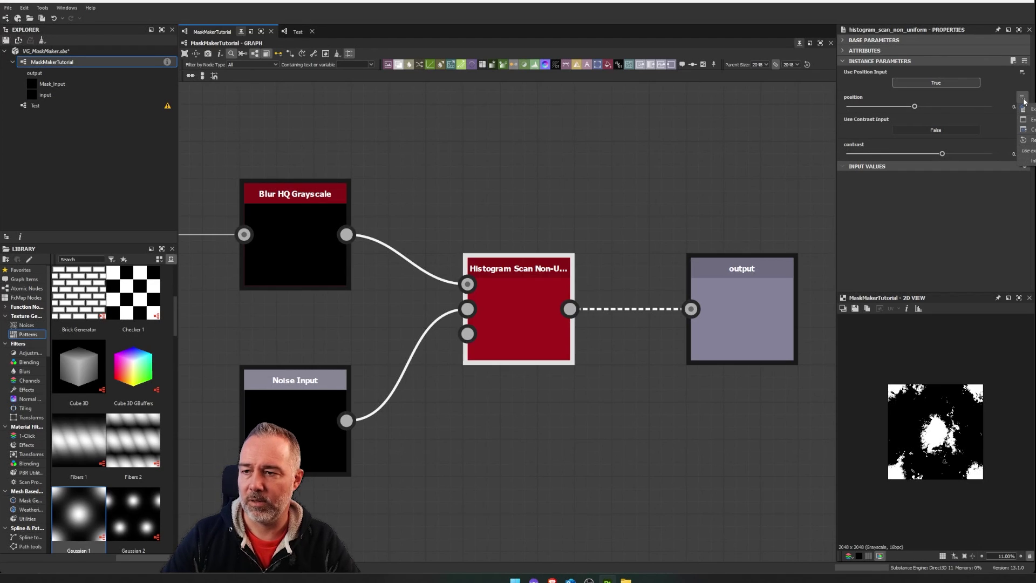
pyautogui.click(1032, 108)
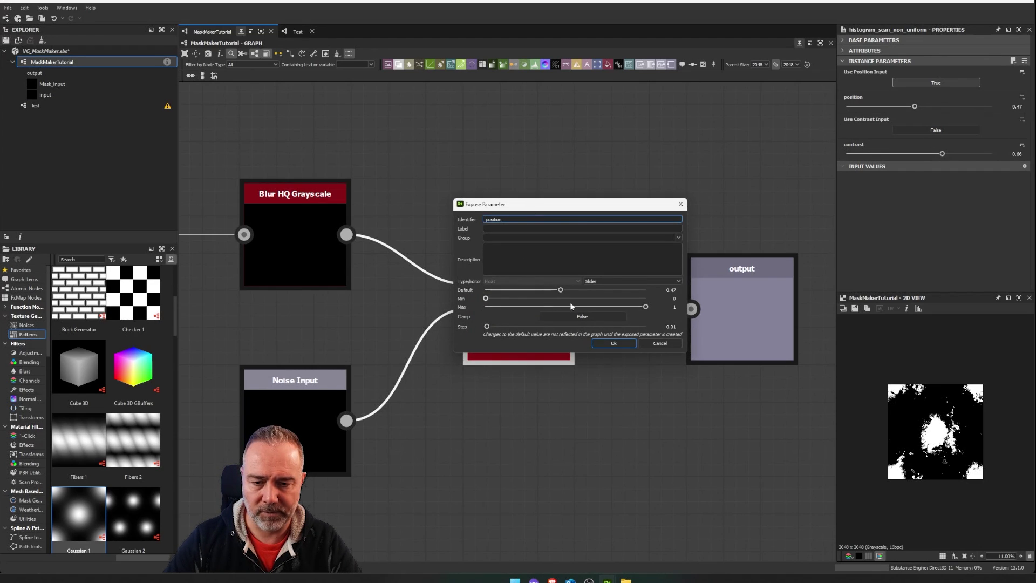
pyautogui.click(502, 230)
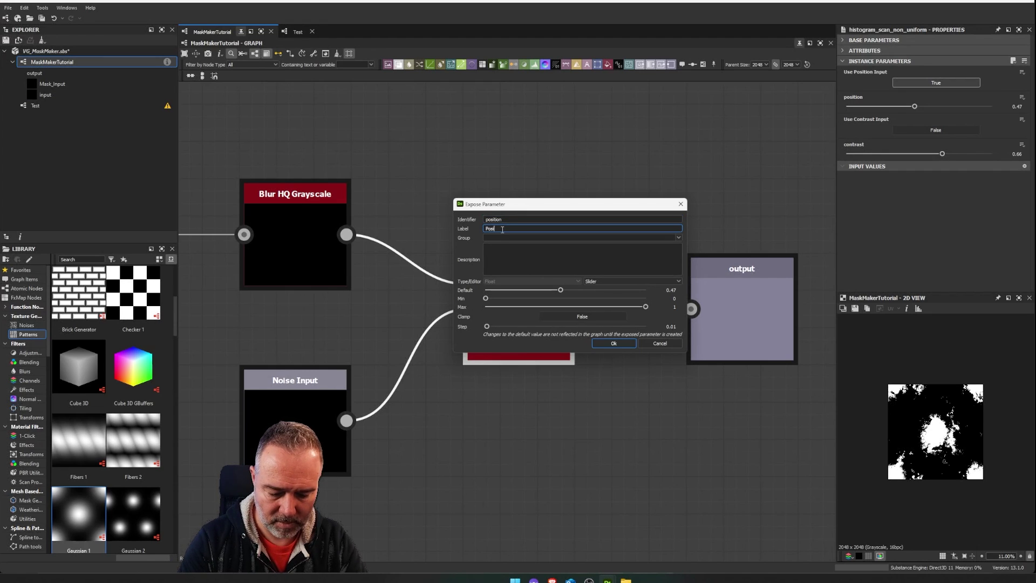
pyautogui.press('Return')
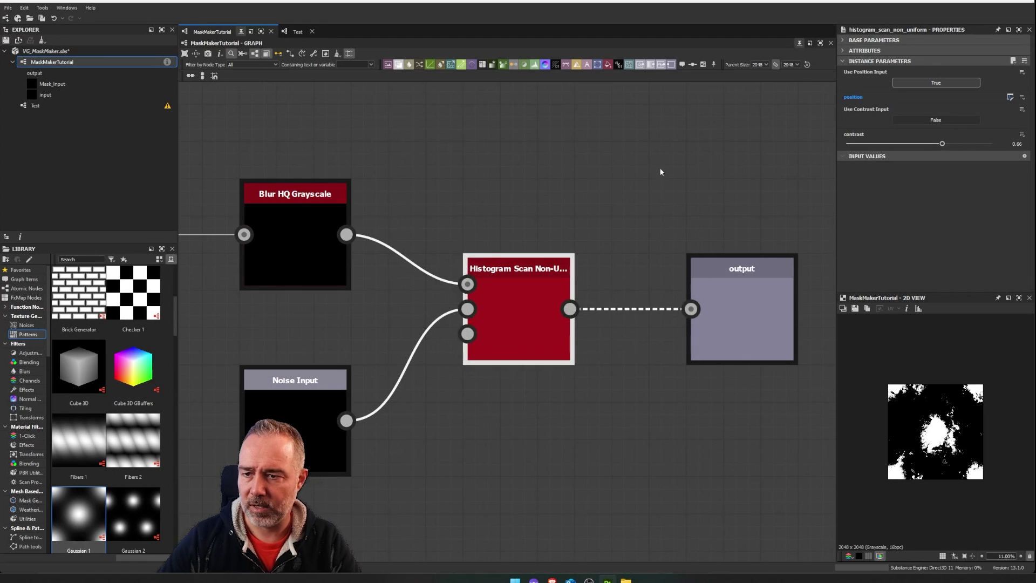
# Set the contrast of Histogram Scan Non-Uniform to 0.5.
pyautogui.click(1011, 144)
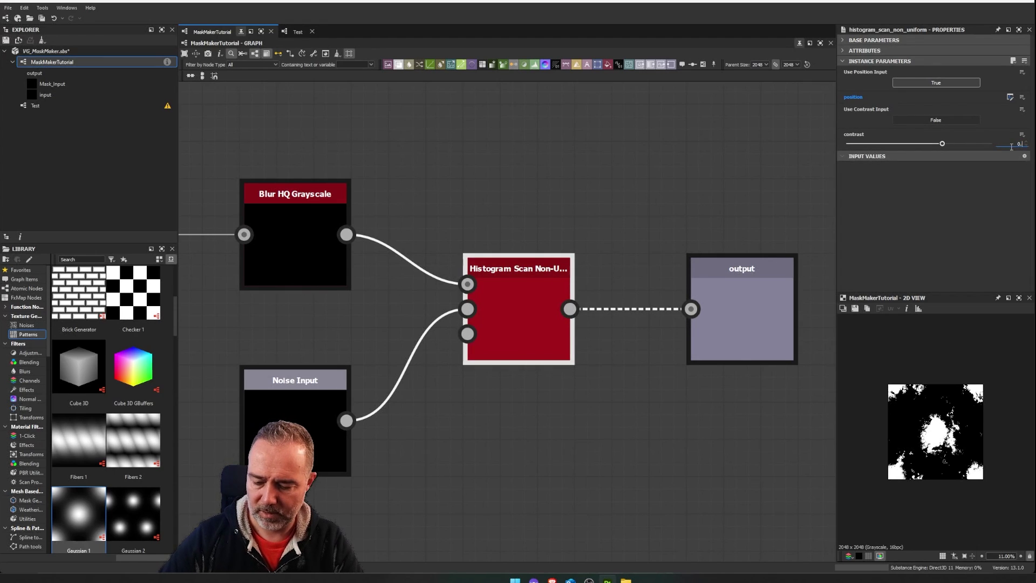
pyautogui.write('54')
pyautogui.press('Return')
pyautogui.click(1011, 144)
pyautogui.write('0')
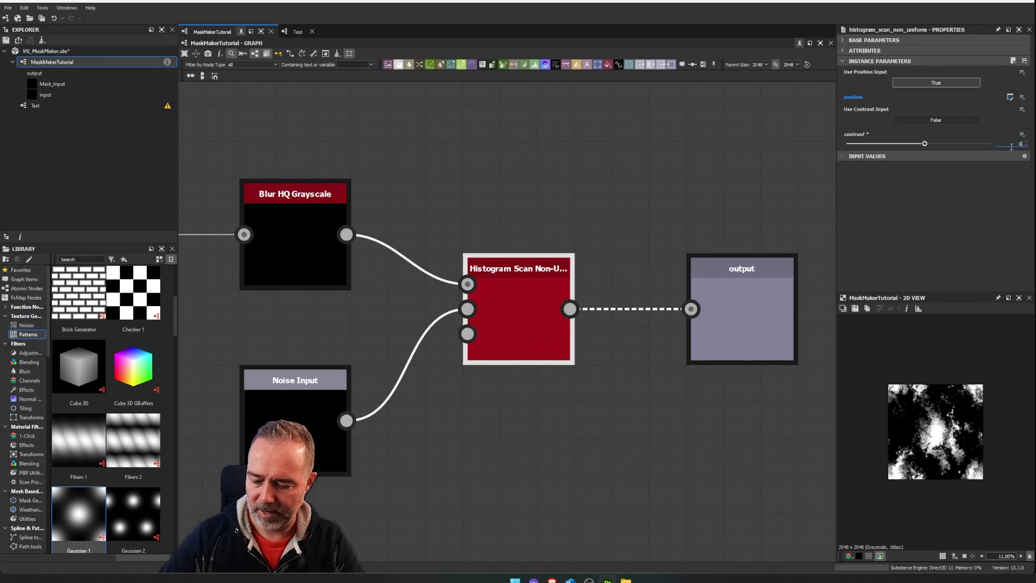
pyautogui.write('.5')
pyautogui.press('Return')
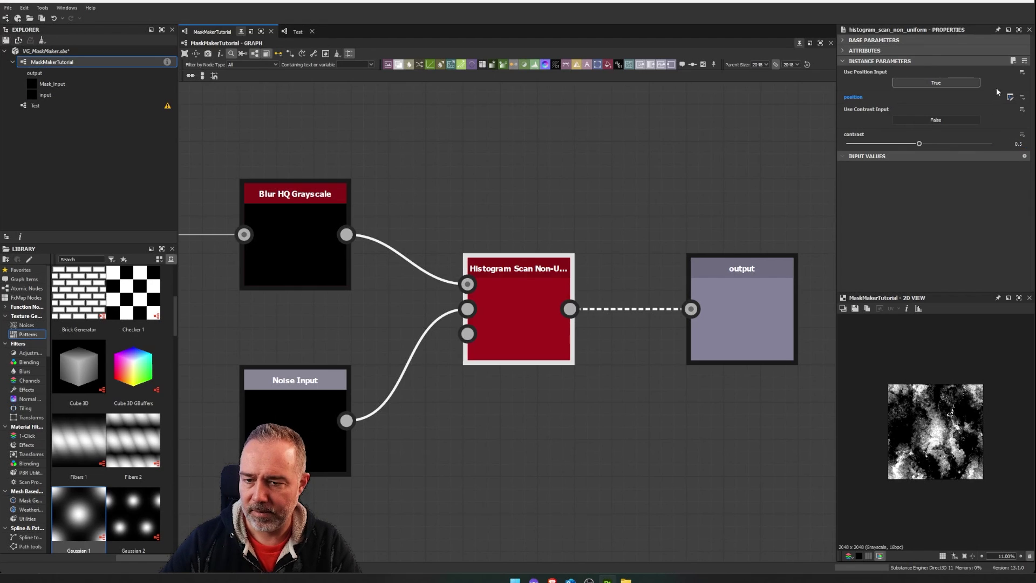
# Expose Histogram Scan Non-Uniform's contrast as a new graph input labelled Contrast.
pyautogui.click(1021, 135)
pyautogui.click(1025, 146)
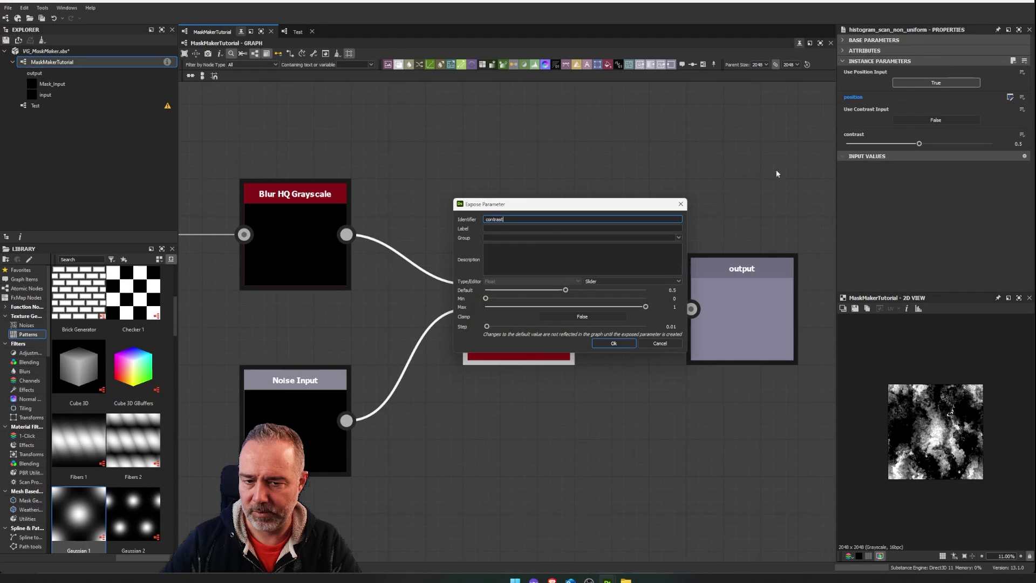
pyautogui.click(497, 229)
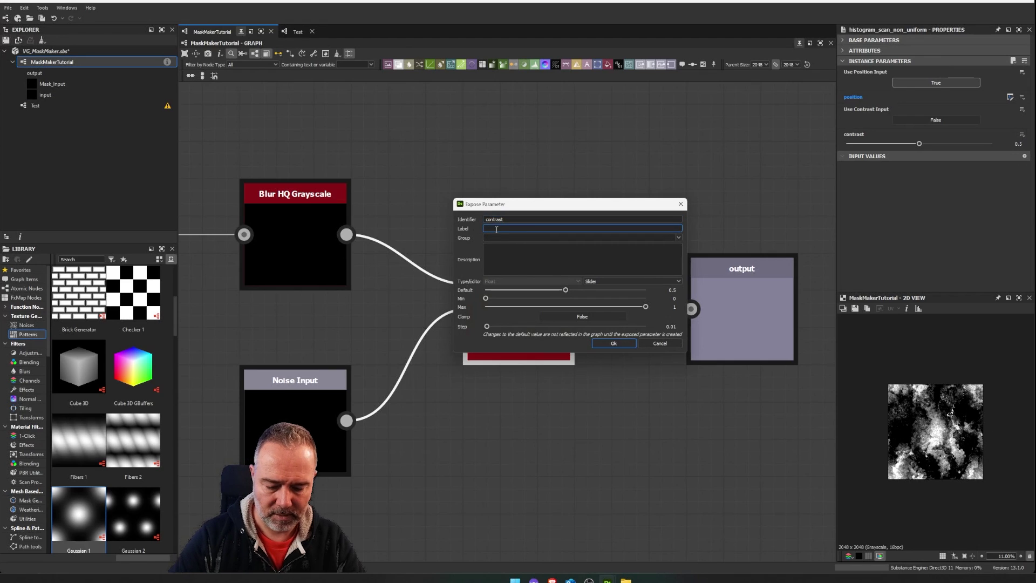
pyautogui.write('Contrast')
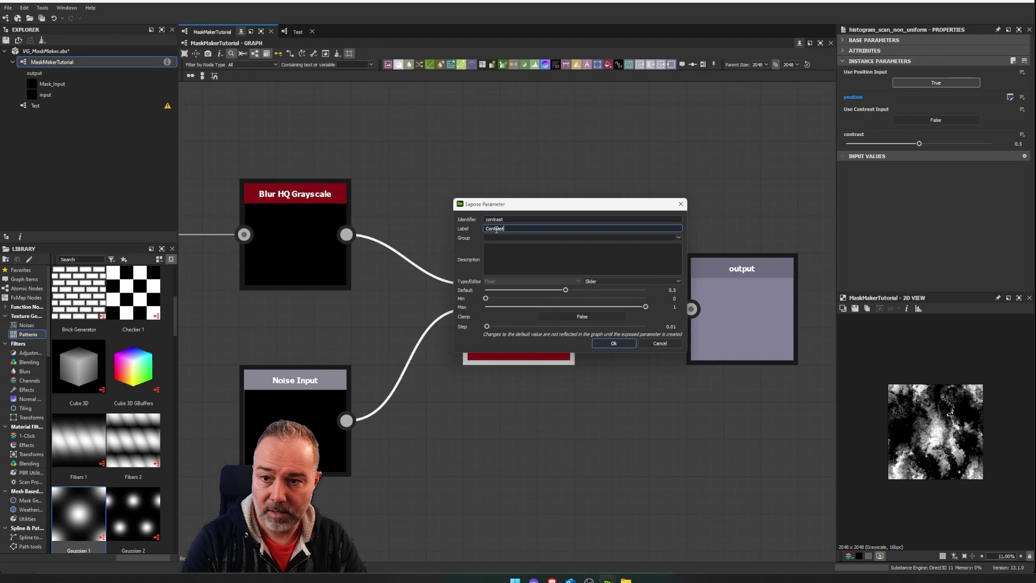
pyautogui.press('Return')
pyautogui.scroll(-1, 497, 231)
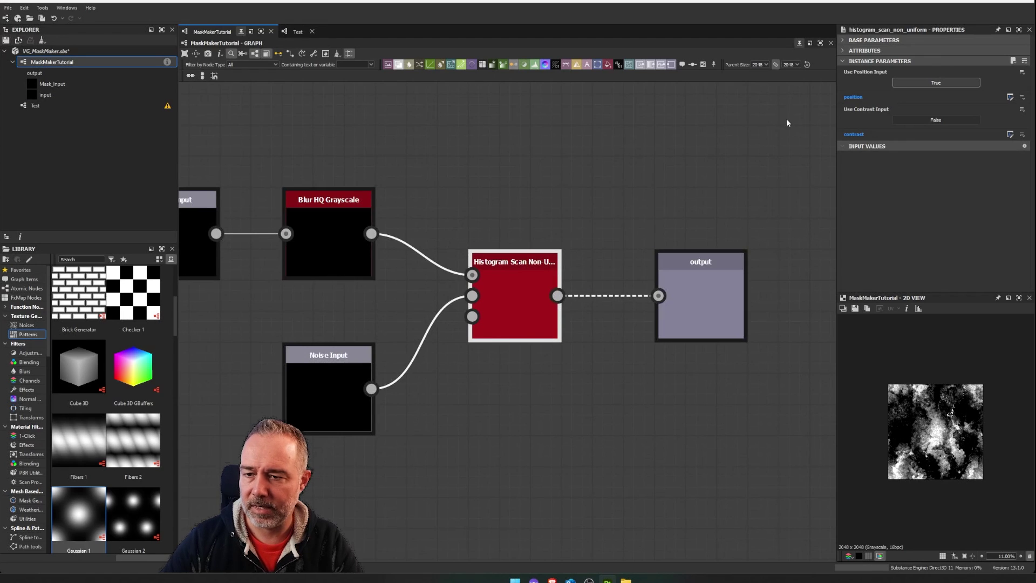
# Set the default value of the MaskMakerTutorial graph's Position input parameter to 0.5.
pyautogui.click(675, 171)
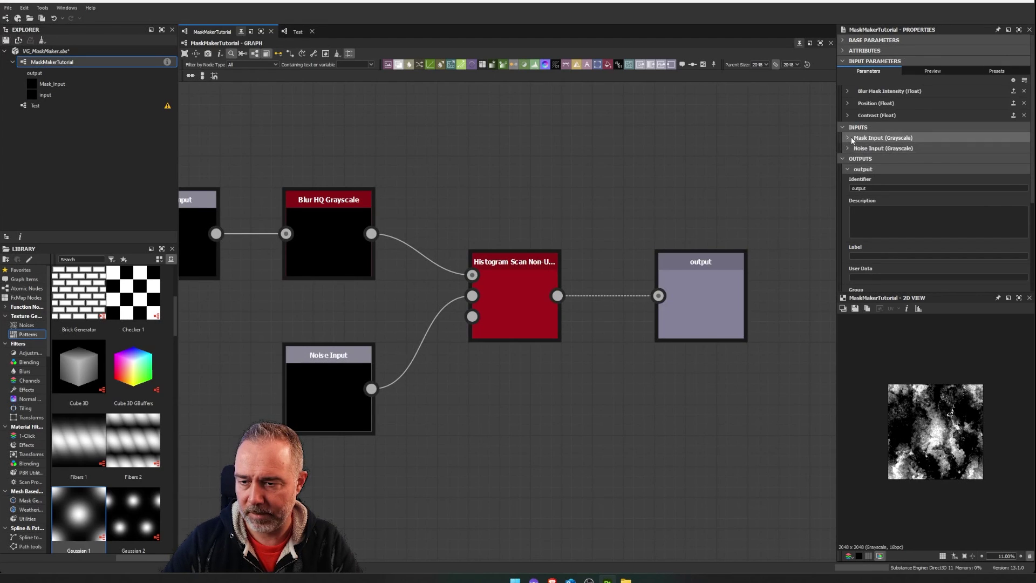
pyautogui.click(848, 105)
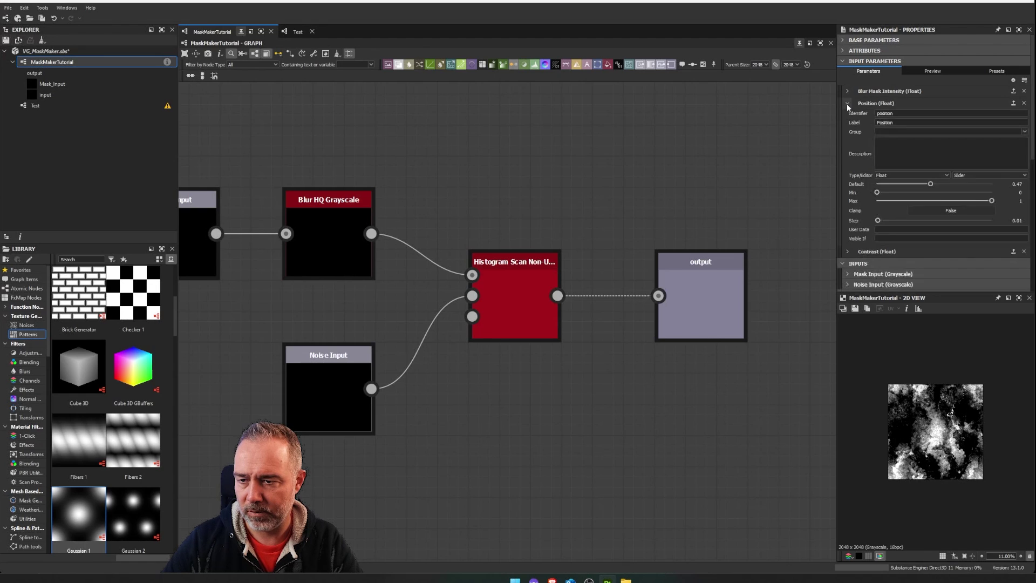
pyautogui.doubleClick(1012, 183)
pyautogui.write('0.')
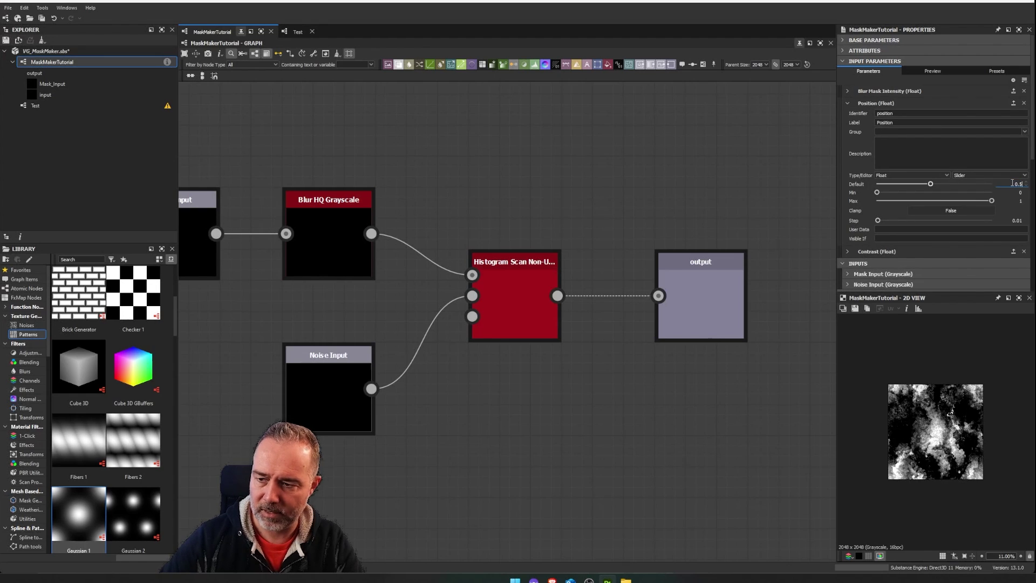
pyautogui.write('5')
pyautogui.press('Return')
pyautogui.click(848, 103)
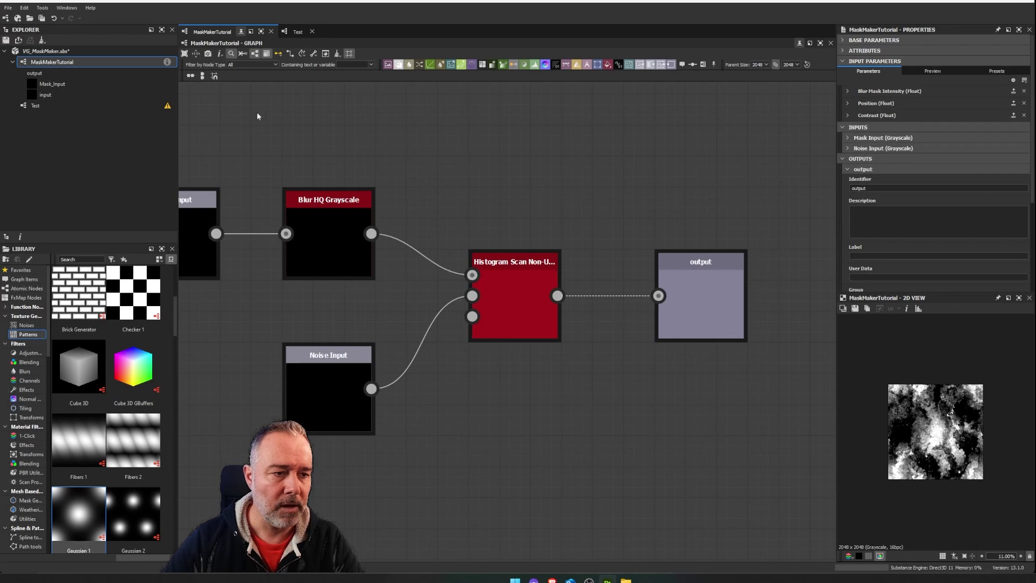
# Return to the Test graph and set the MaskMakerTutorial node's Position to 0.47 and Contrast to 0.81.
pyautogui.doubleClick(143, 108)
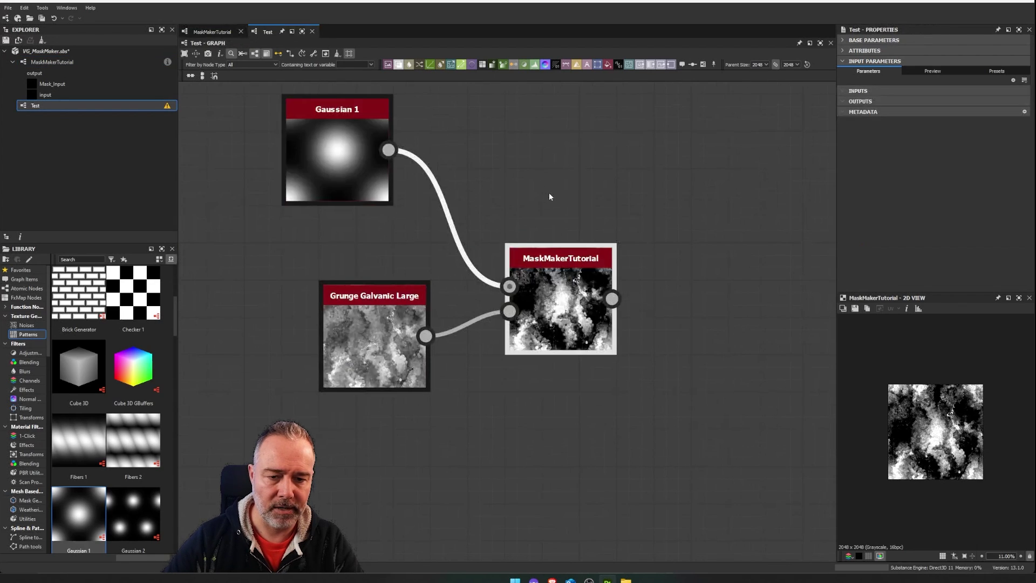
pyautogui.click(563, 301)
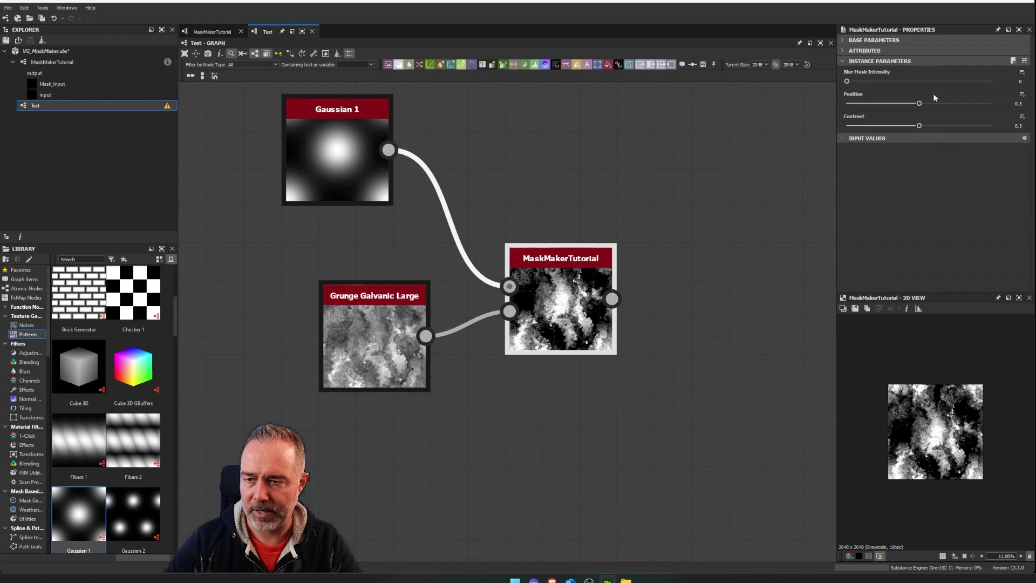
pyautogui.moveTo(917, 105)
pyautogui.mouseDown()
pyautogui.moveTo(964, 125)
pyautogui.moveTo(901, 115)
pyautogui.moveTo(928, 118)
pyautogui.moveTo(915, 115)
pyautogui.mouseUp()
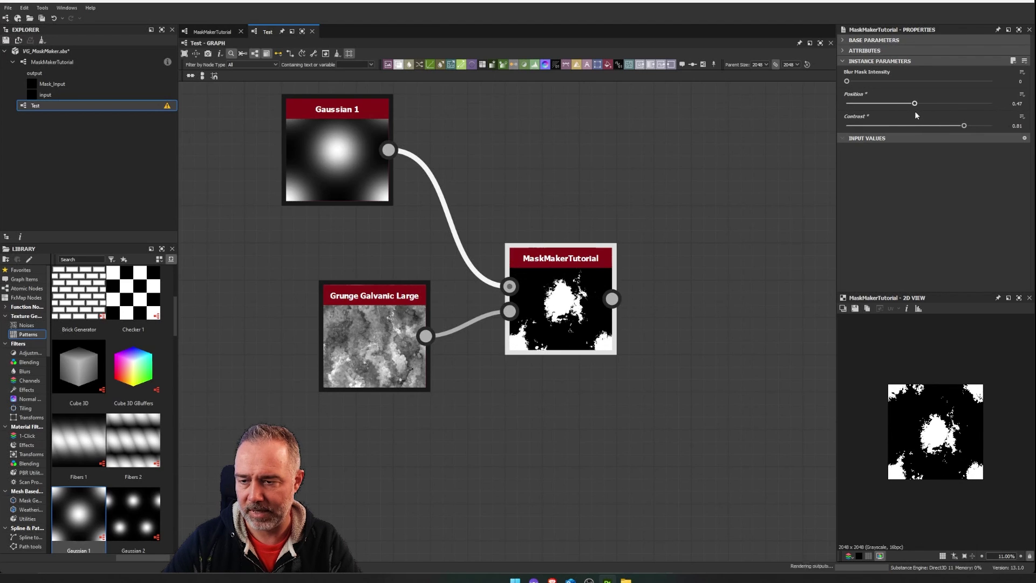
# Turn on tiled display of the MaskMakerTutorial output in the 2D view and examine how the mask repeats.
pyautogui.moveTo(642, 280); pyautogui.dragTo(656, 248, button='middle')
pyautogui.press('t')
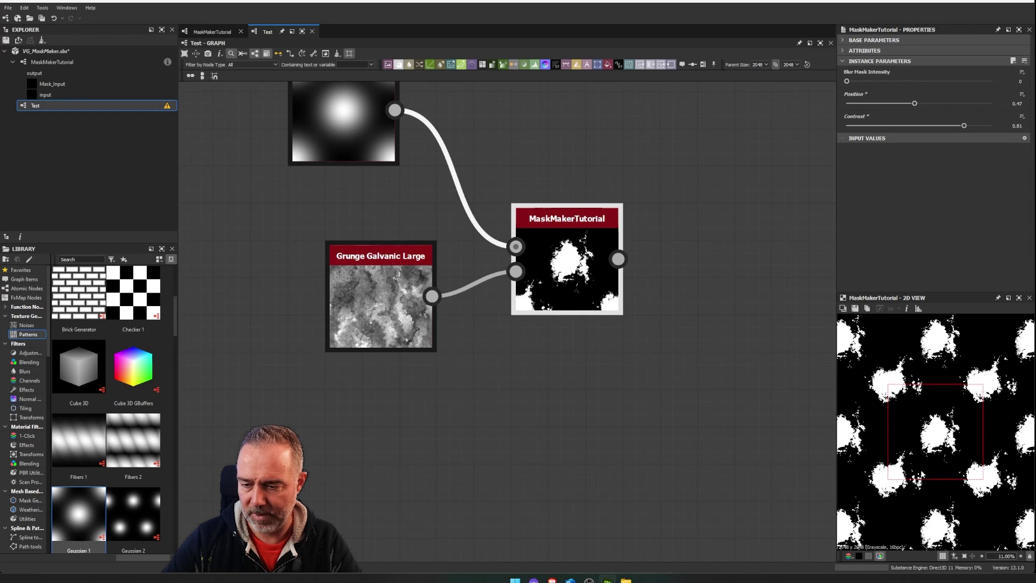
pyautogui.scroll(3, 915, 474)
pyautogui.scroll(-2, 907, 347)
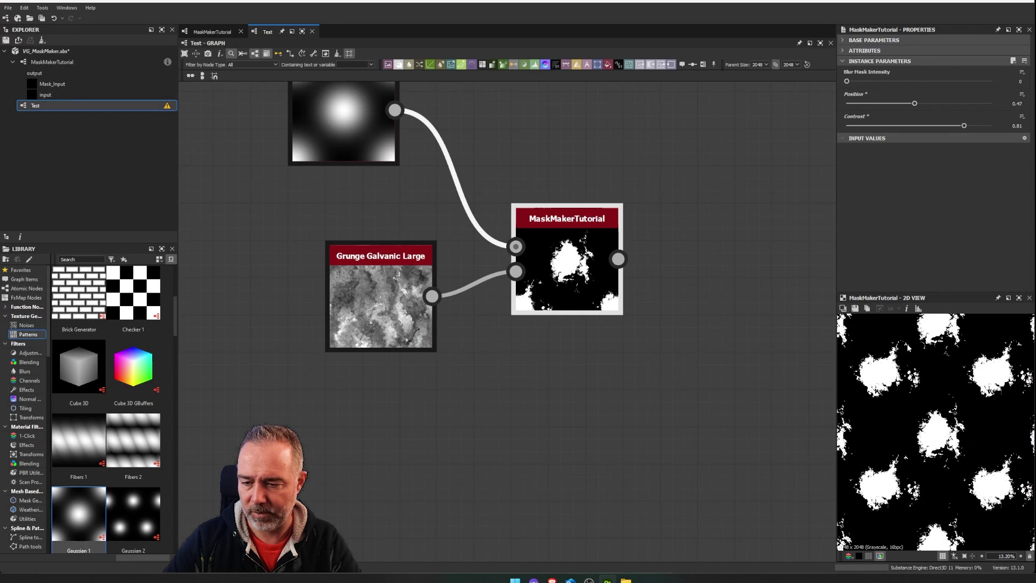
pyautogui.scroll(-2, 907, 349)
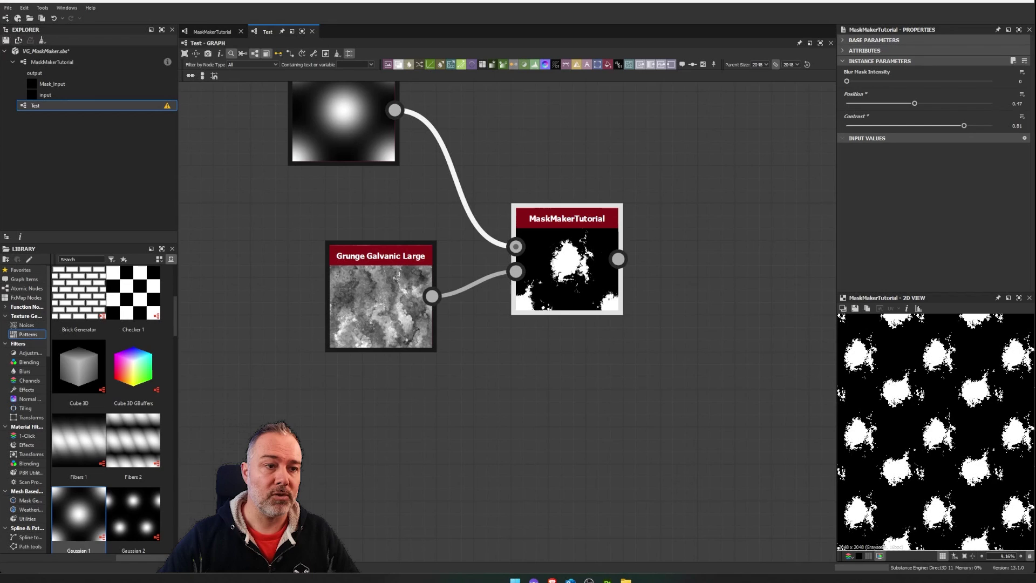
# Open the MaskMakerTutorial graph and set its type attribute to Texture generator.
pyautogui.click(59, 63)
pyautogui.doubleClick(60, 63)
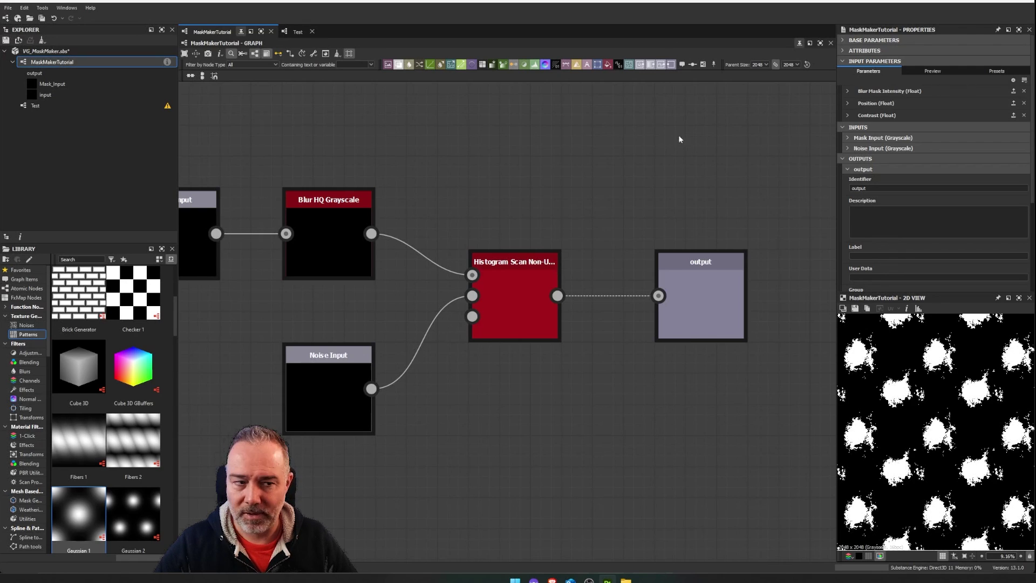
pyautogui.click(869, 50)
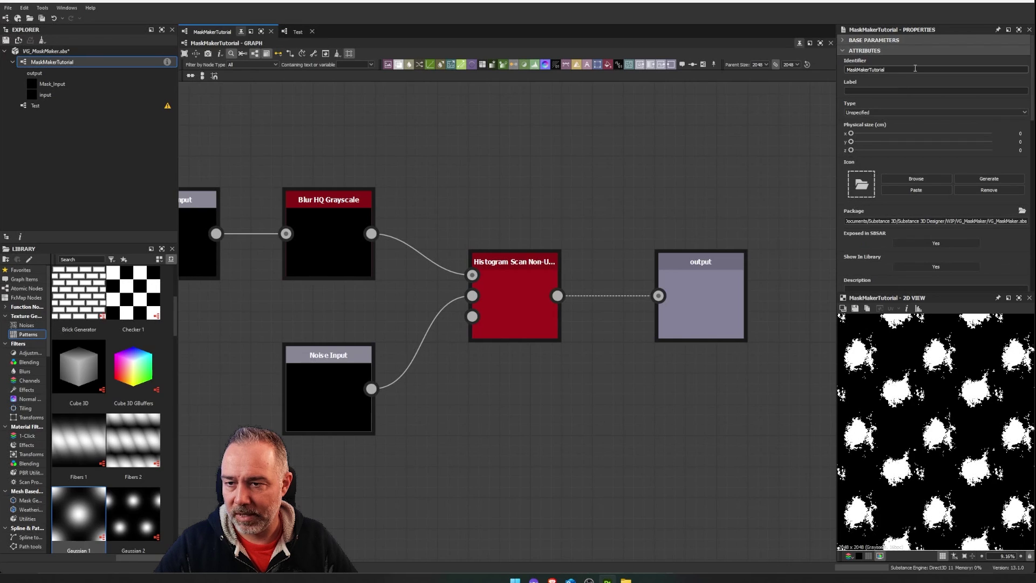
pyautogui.click(888, 113)
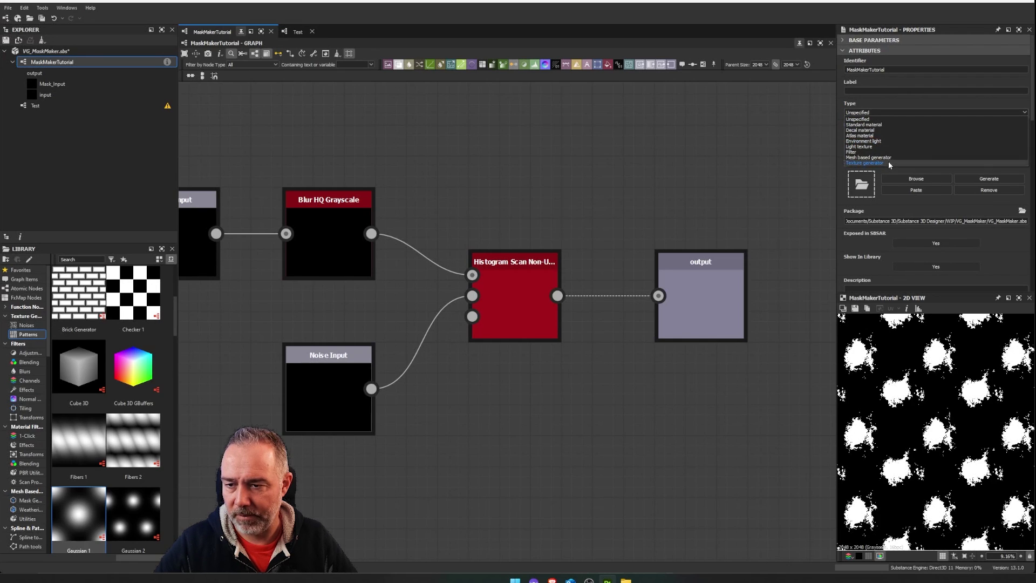
pyautogui.click(866, 163)
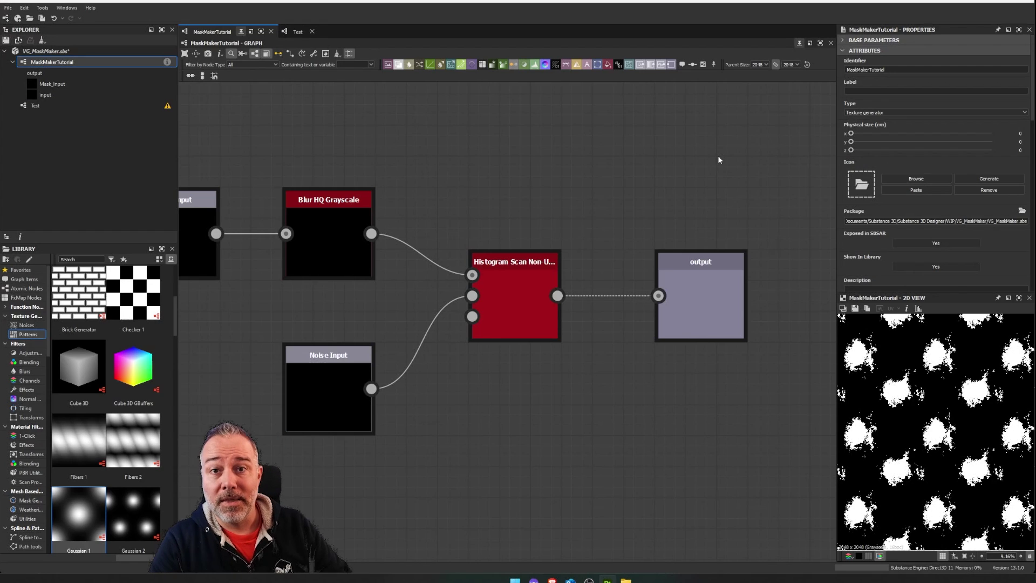